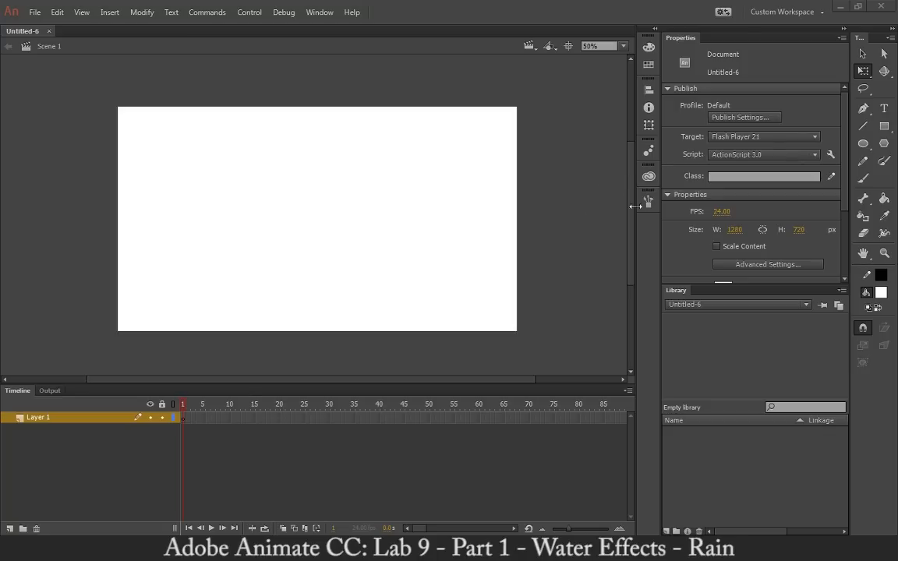
Step: Set the document's stage color to dark blue #000066
{"action": "scroll", "coordinate": [844, 236], "scroll_direction": "down", "scroll_amount": 3}
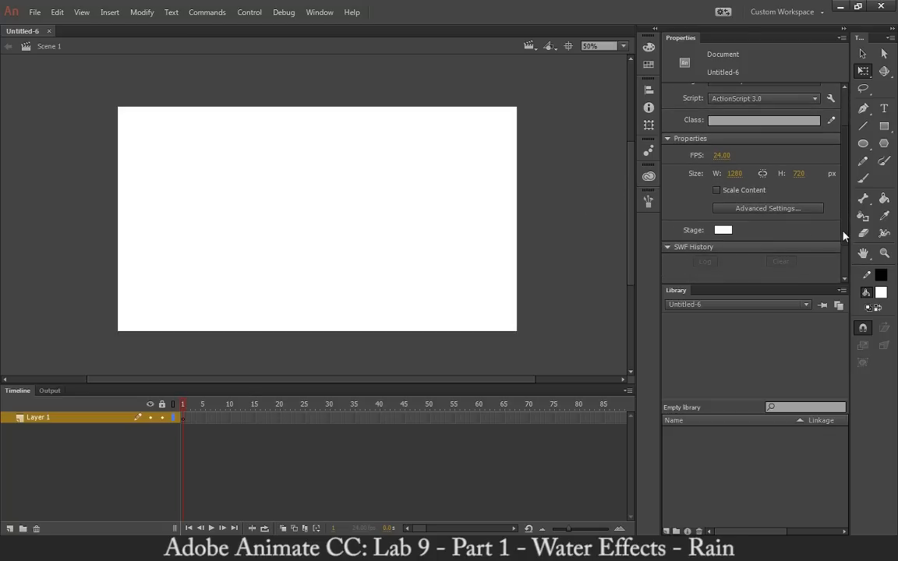
{"action": "left_click", "coordinate": [723, 230]}
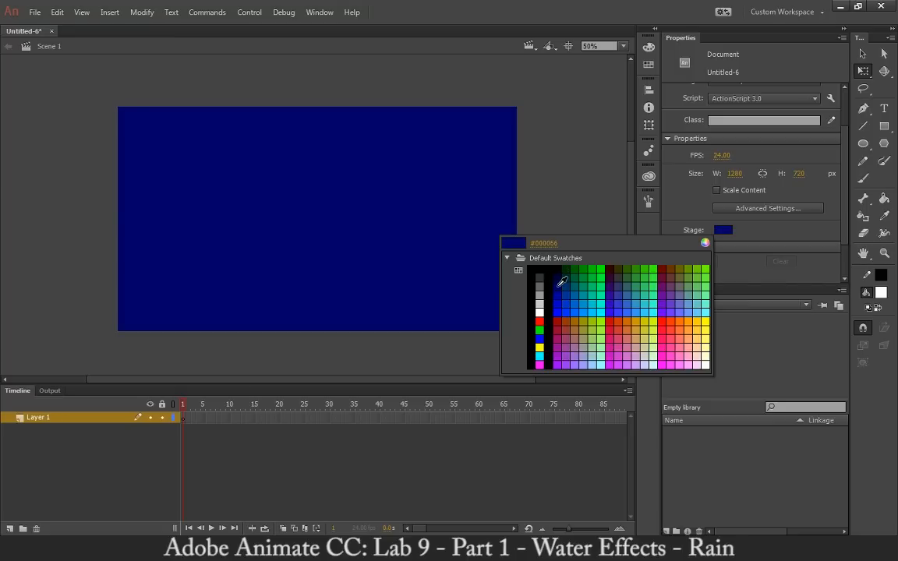
{"action": "left_click", "coordinate": [558, 285]}
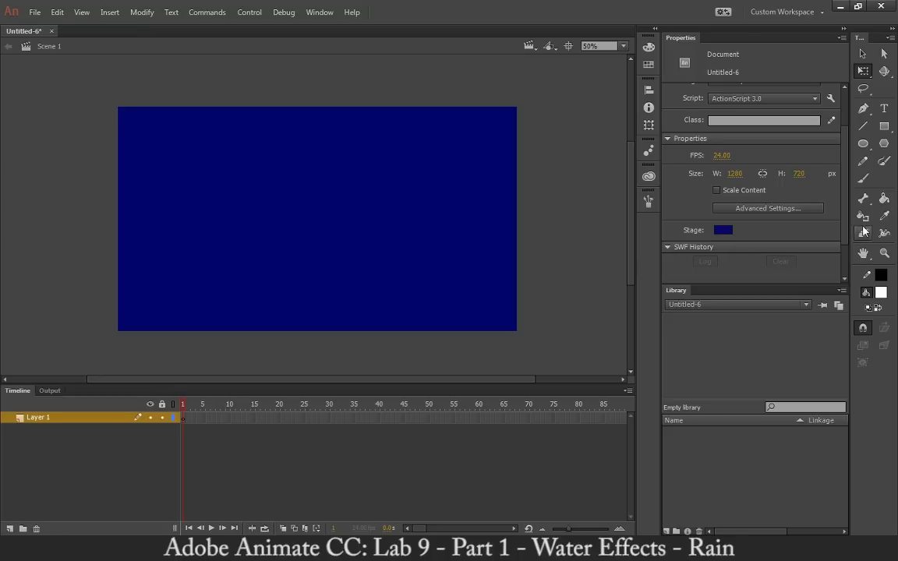
Step: Draw a narrow vertical white oval about 22 by 108 px in the upper part of the stage
{"action": "left_click", "coordinate": [862, 145]}
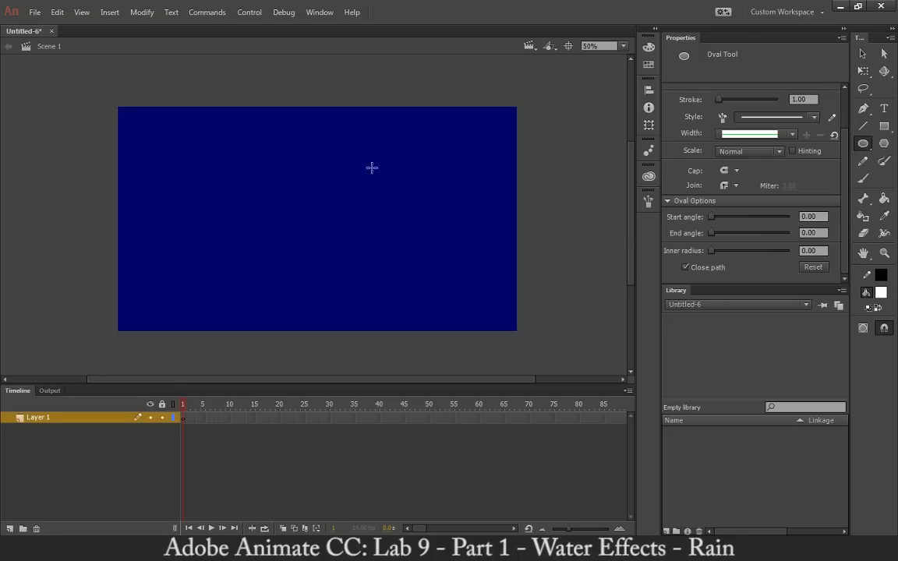
{"action": "left_click_drag", "start_coordinate": [380, 151], "coordinate": [376, 186]}
{"action": "key", "text": "v"}
{"action": "key", "text": "ctrl+equal"}
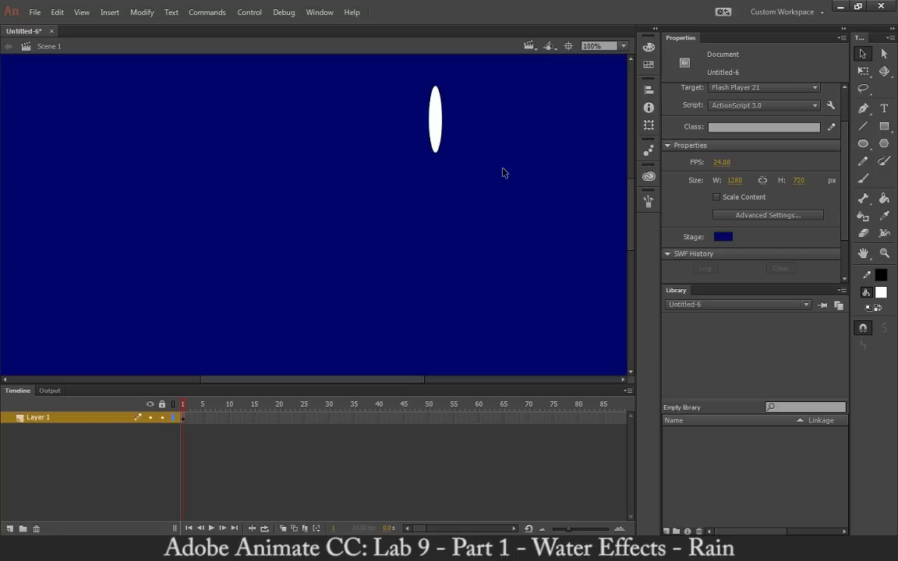
{"action": "key", "text": "ctrl+equal"}
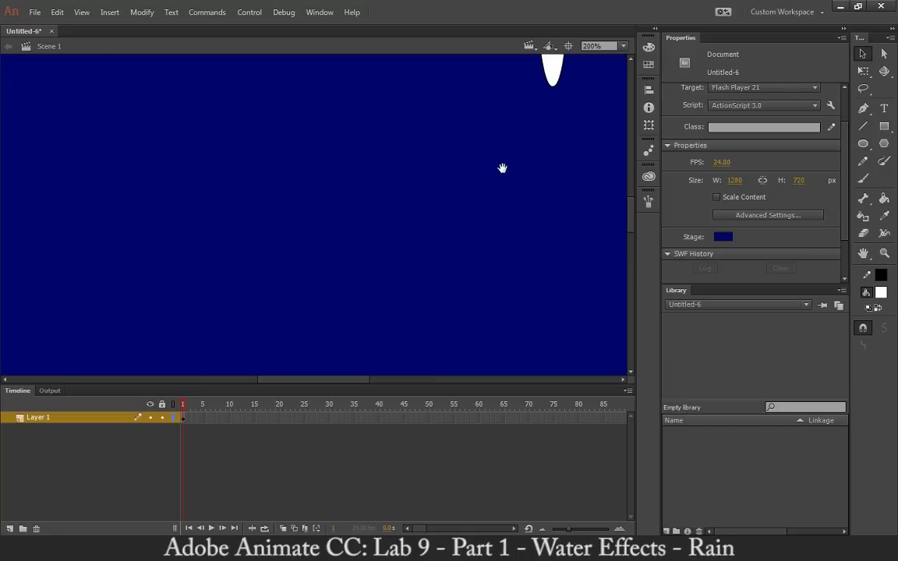
{"action": "left_click_drag", "start_coordinate": [502, 169], "coordinate": [448, 271]}
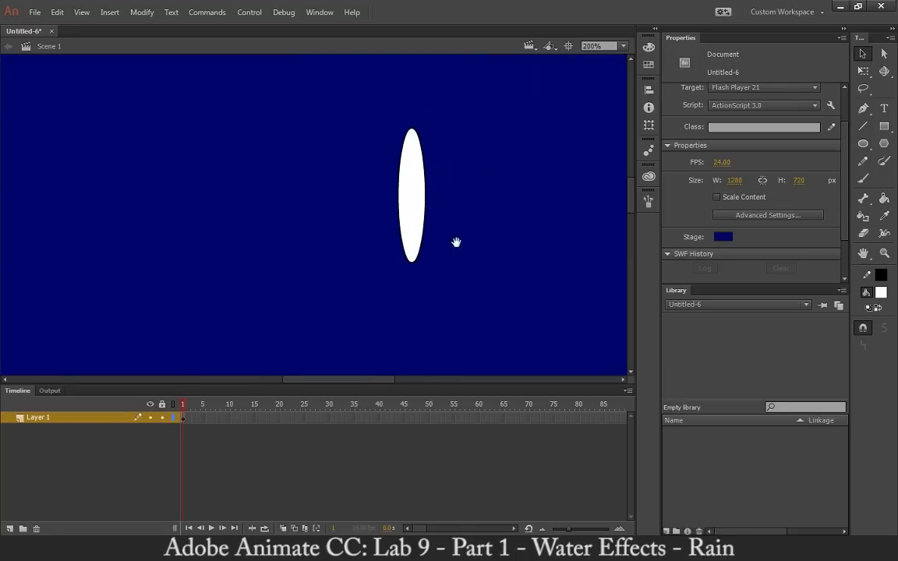
Step: Delete the black outline around the white oval, keeping only its fill
{"action": "left_click", "coordinate": [430, 194]}
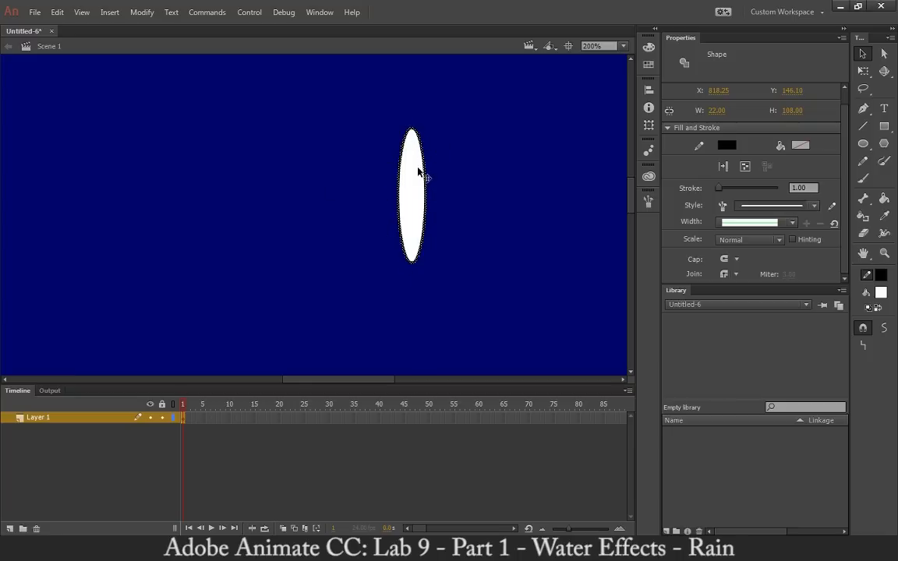
{"action": "key", "text": "Delete"}
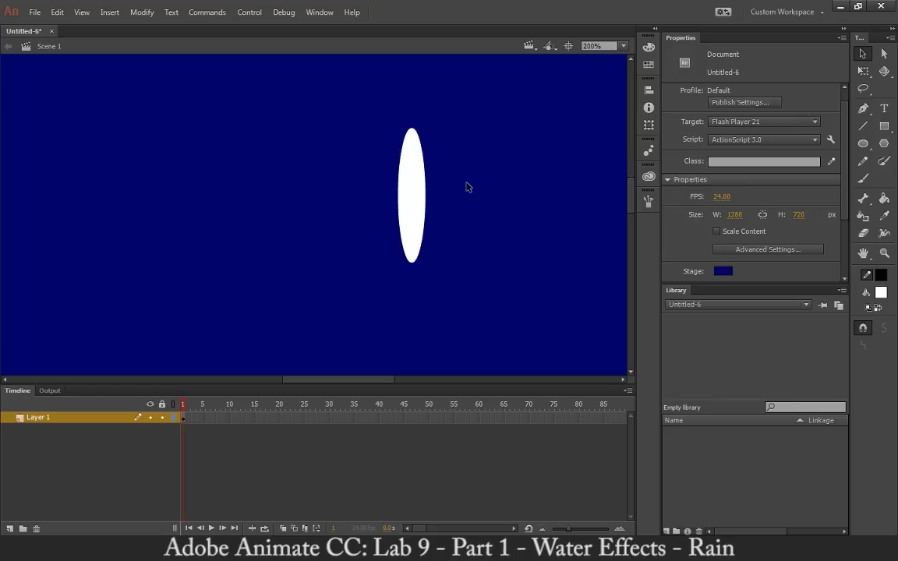
{"action": "left_click_drag", "start_coordinate": [490, 190], "coordinate": [459, 212]}
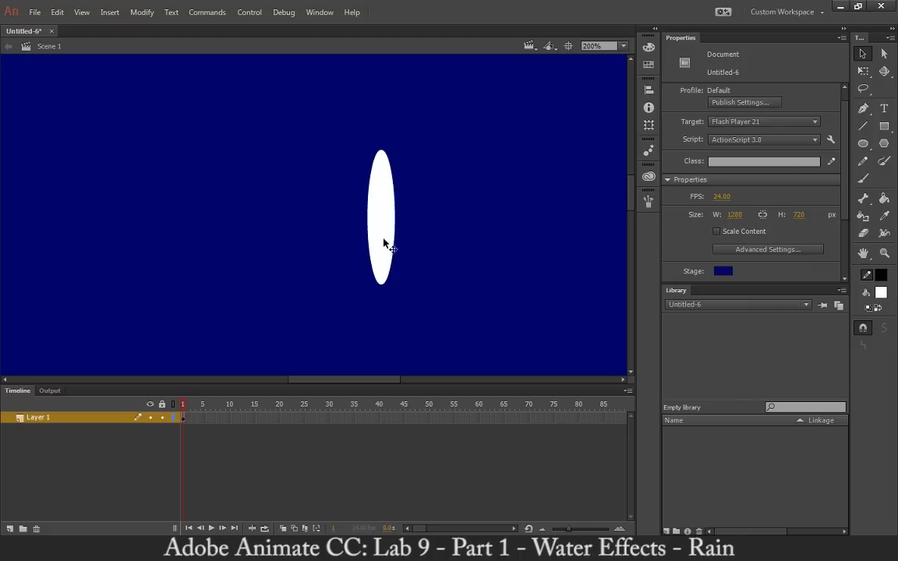
Step: Set the stroke color to none and restore it to black
{"action": "left_click", "coordinate": [864, 275]}
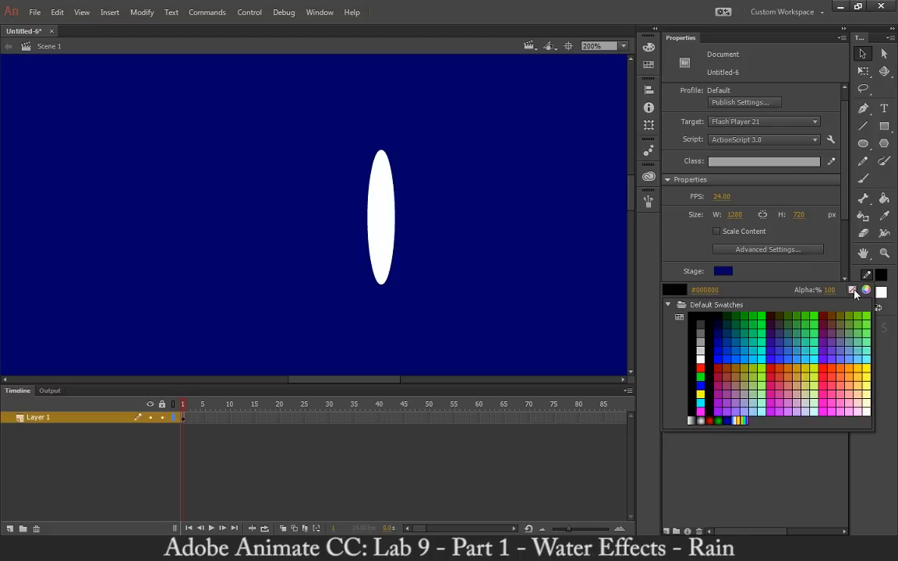
{"action": "left_click", "coordinate": [853, 290]}
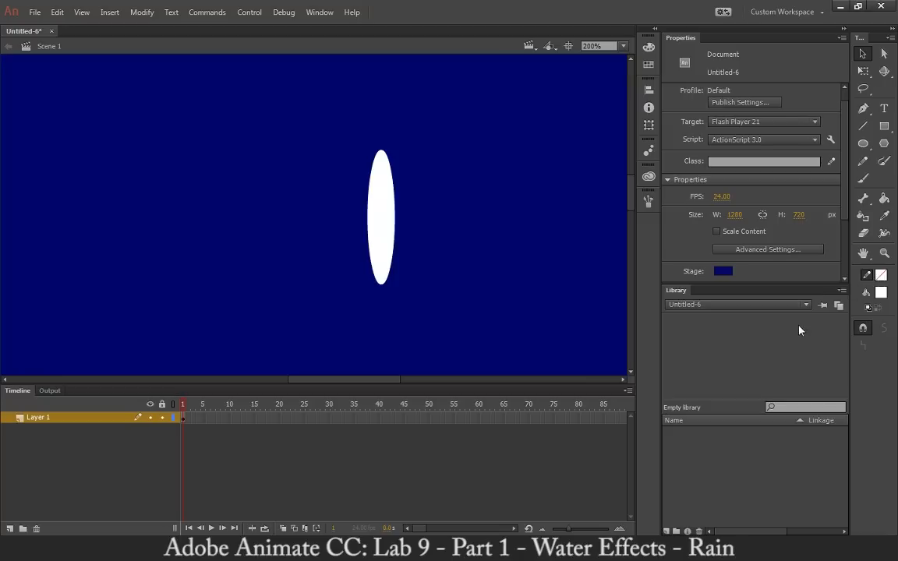
{"action": "left_click", "coordinate": [865, 276]}
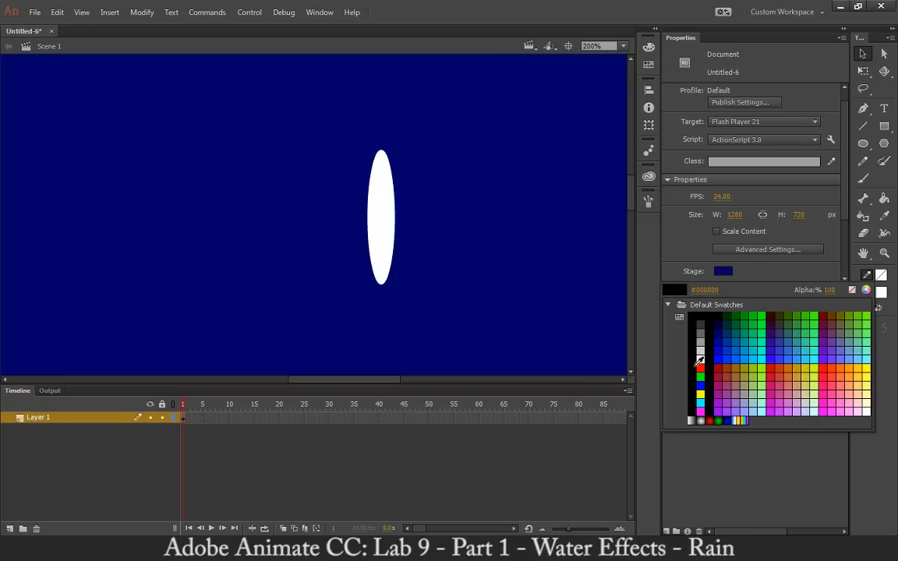
{"action": "left_click", "coordinate": [698, 315]}
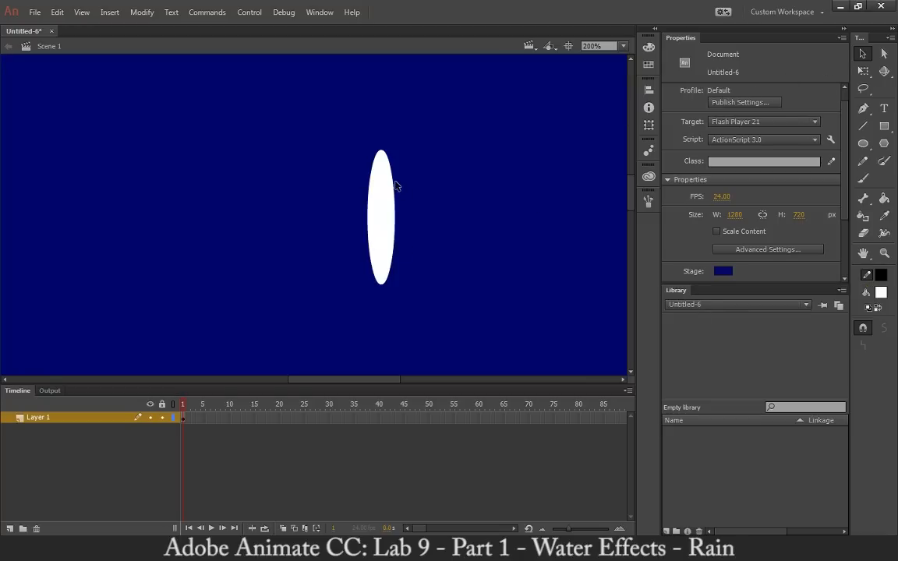
Step: Bend the oval's edges and shift its lower end into a slim, slightly slanted raindrop with a pointed top and rounded bottom
{"action": "left_click_drag", "start_coordinate": [397, 184], "coordinate": [366, 230]}
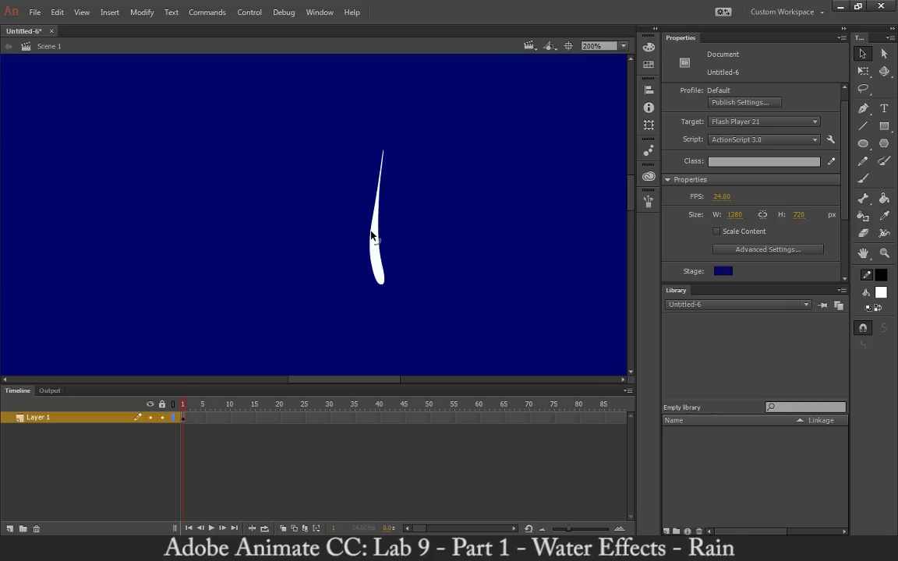
{"action": "left_click", "coordinate": [371, 236]}
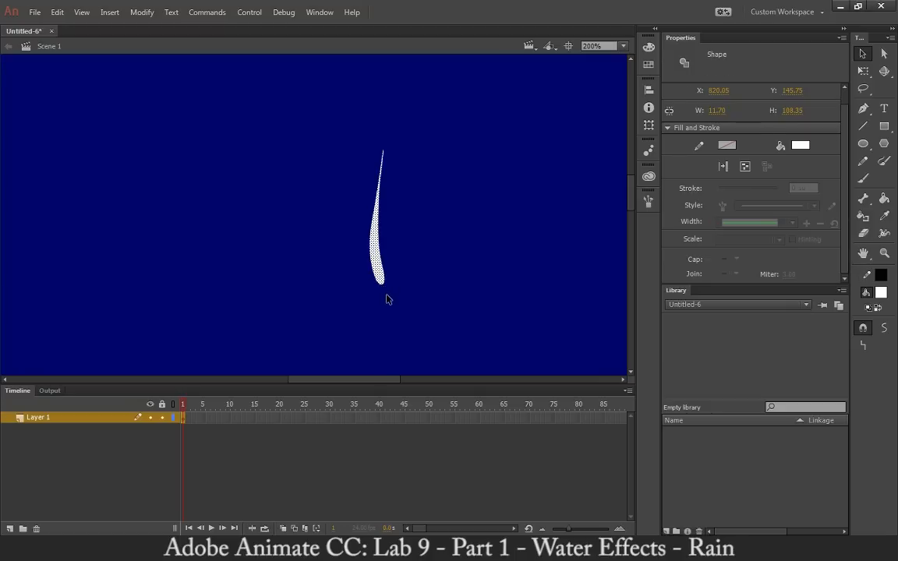
{"action": "left_click", "coordinate": [386, 298]}
{"action": "left_click_drag", "start_coordinate": [382, 289], "coordinate": [372, 295]}
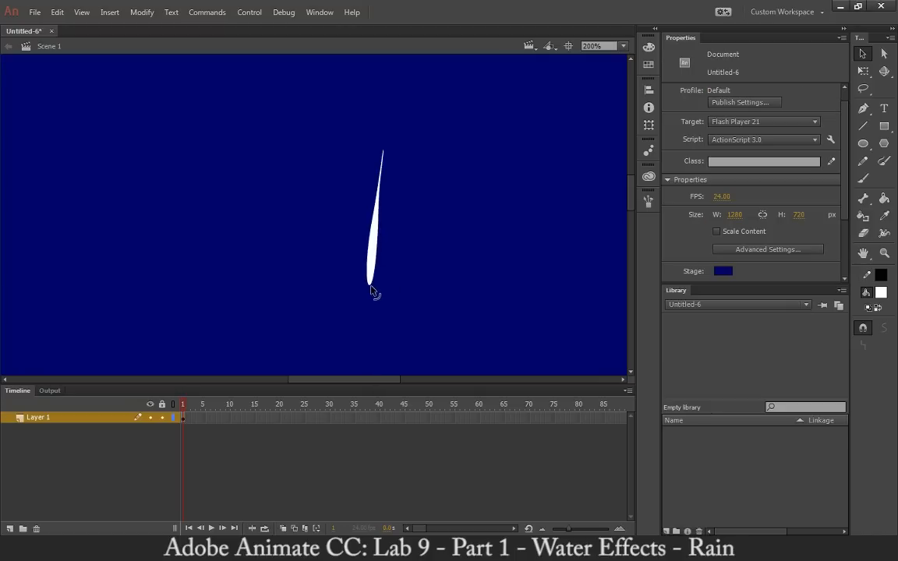
{"action": "left_click_drag", "start_coordinate": [368, 244], "coordinate": [369, 246]}
{"action": "left_click", "coordinate": [382, 260]}
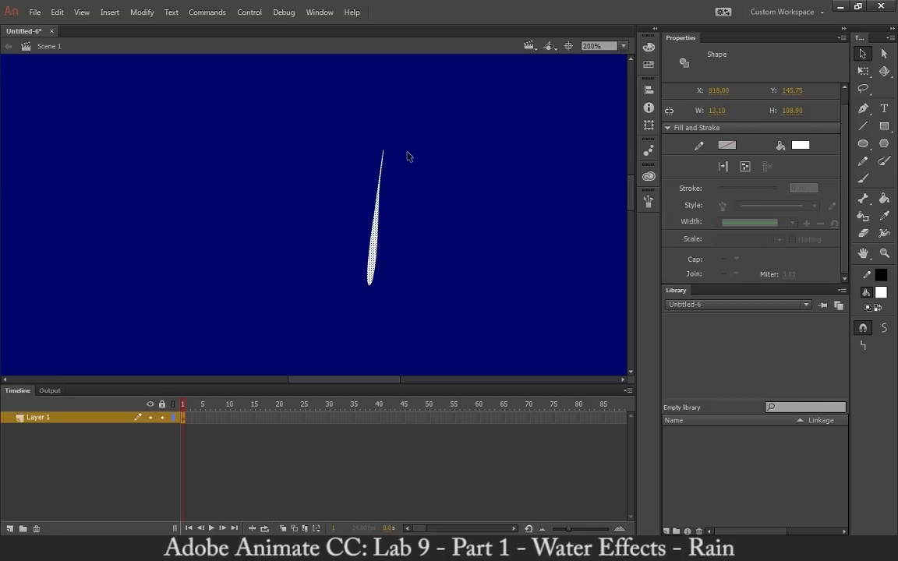
Step: Shorten the raindrop's pointed tip and lower end and thin its side, making the shape about 12 by 90 px
{"action": "left_click", "coordinate": [389, 156]}
{"action": "left_click_drag", "start_coordinate": [382, 153], "coordinate": [379, 170]}
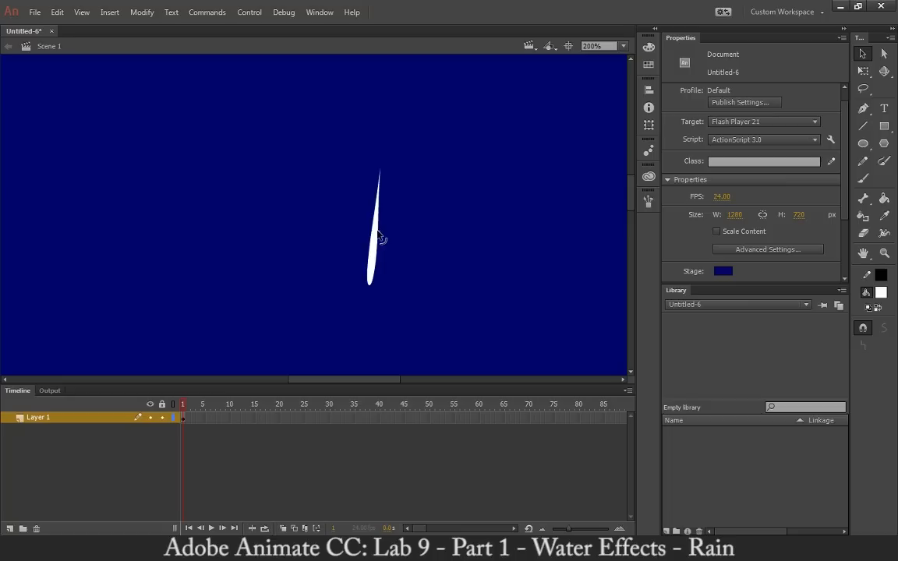
{"action": "left_click_drag", "start_coordinate": [381, 236], "coordinate": [375, 239]}
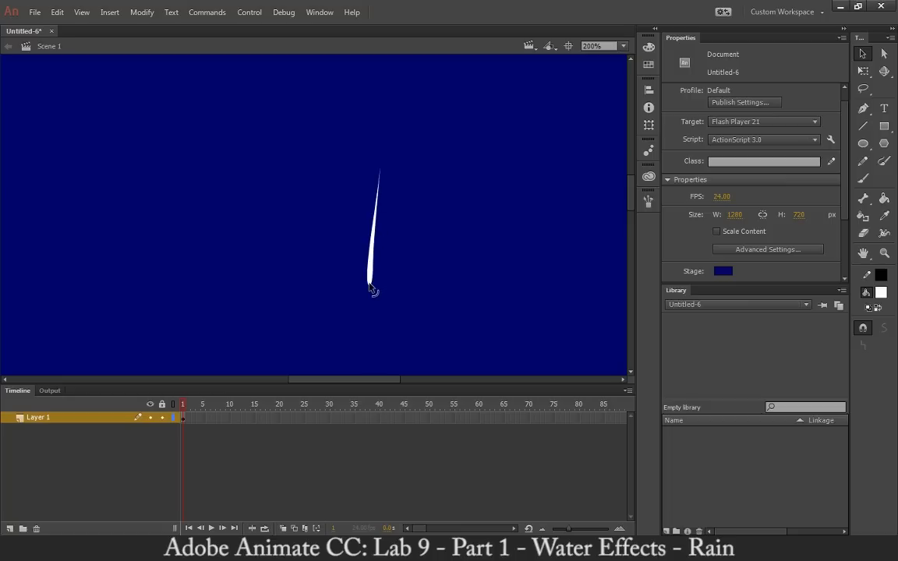
{"action": "left_click_drag", "start_coordinate": [367, 286], "coordinate": [367, 280]}
Step: Rename Layer 1 as Rain
{"action": "key", "text": "ctrl+minus"}
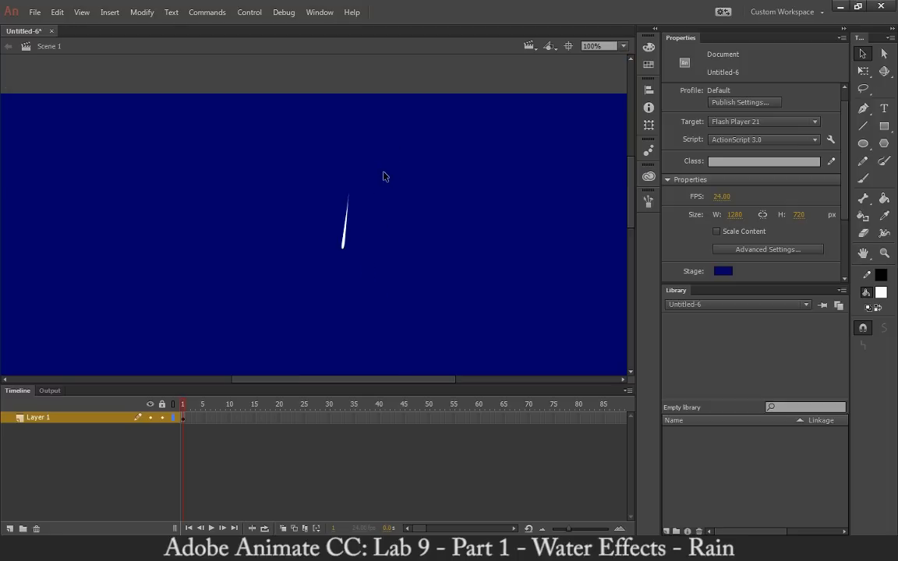
{"action": "key", "text": "ctrl+minus"}
{"action": "left_click_drag", "start_coordinate": [291, 300], "coordinate": [316, 256]}
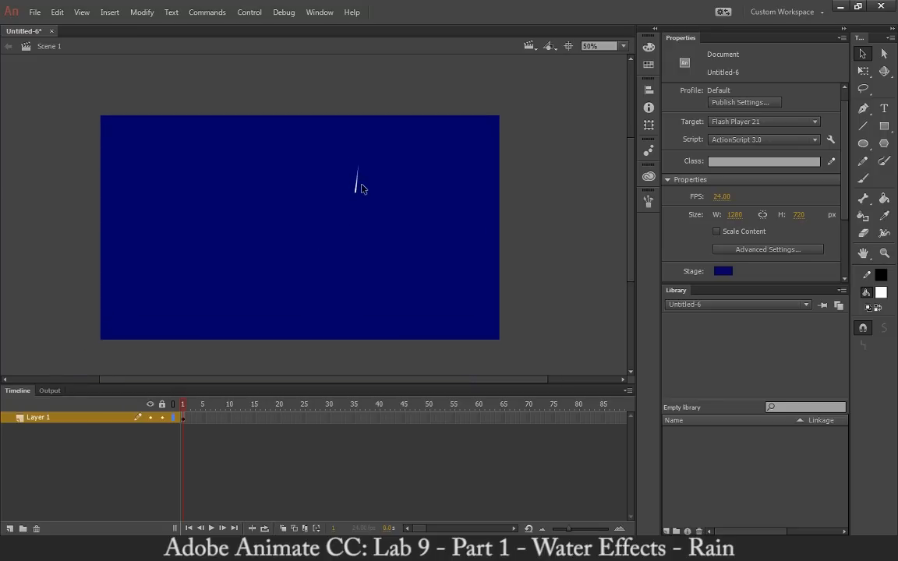
{"action": "left_click_drag", "start_coordinate": [329, 148], "coordinate": [397, 226]}
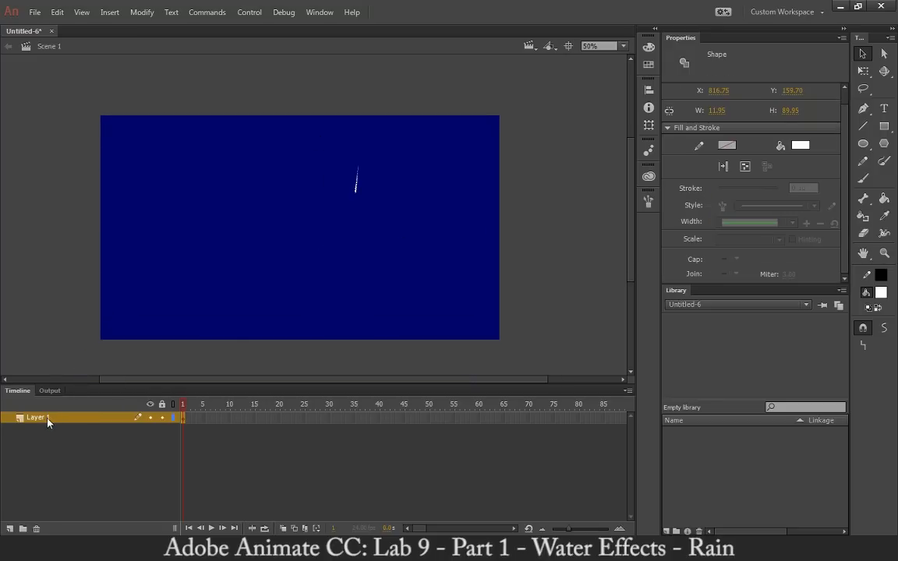
{"action": "left_click", "coordinate": [306, 143]}
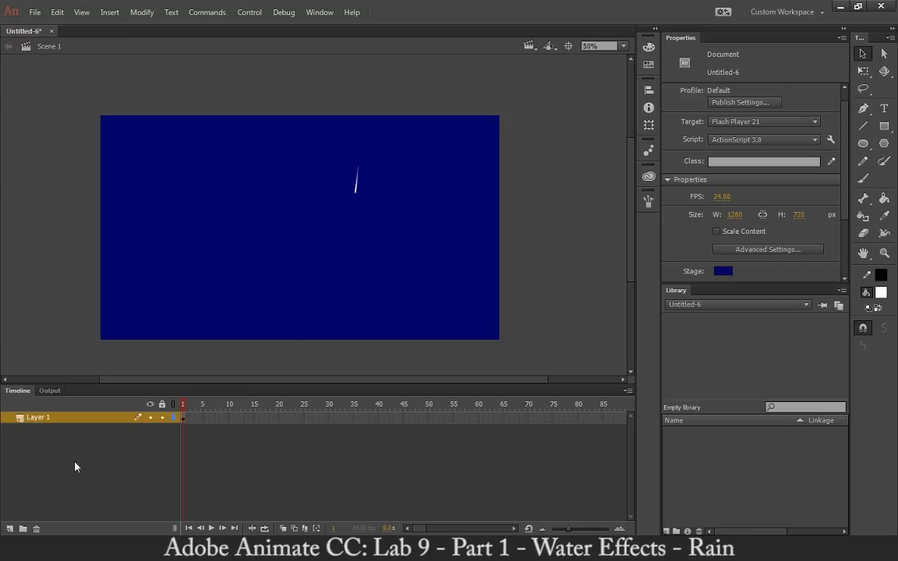
{"action": "left_click", "coordinate": [42, 419]}
{"action": "double_click", "coordinate": [42, 418]}
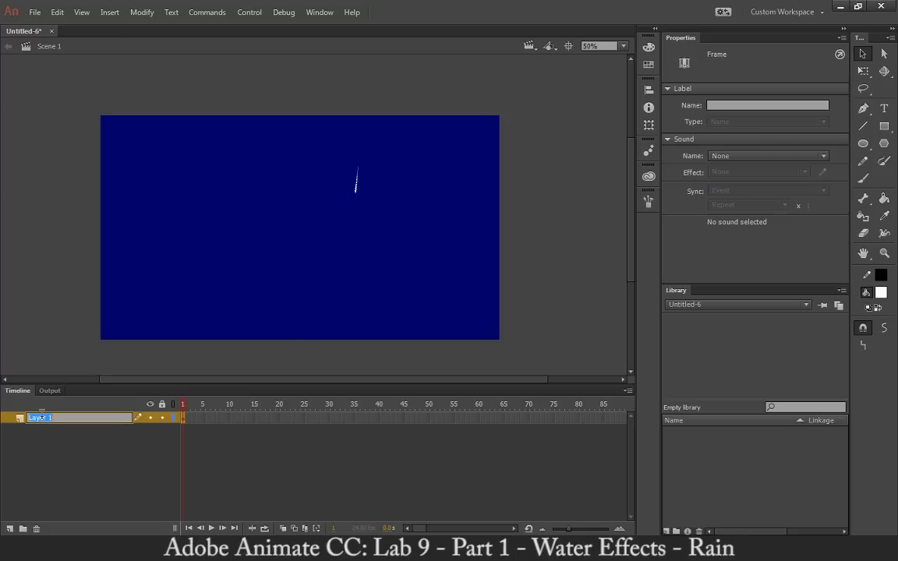
{"action": "type", "text": "Rain"}
{"action": "key", "text": "Return"}
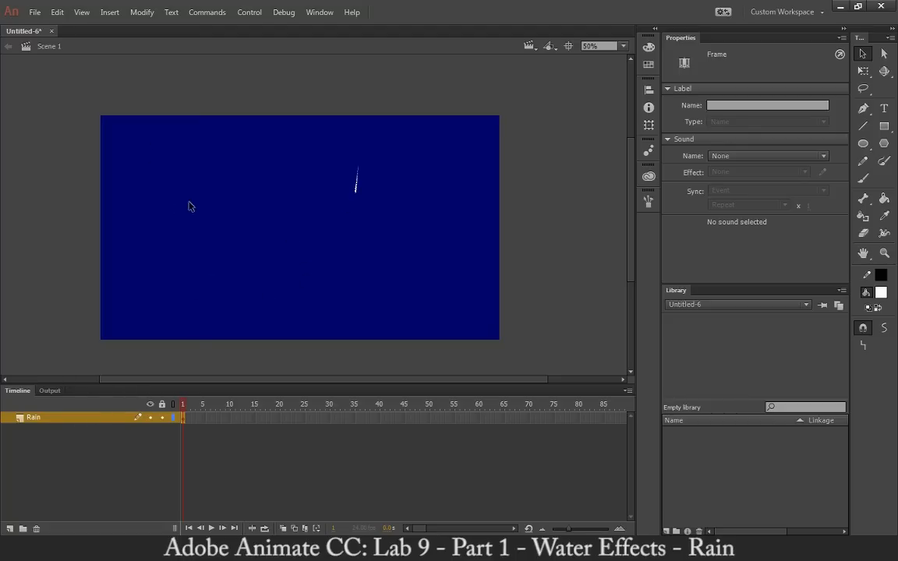
Step: Convert the raindrop shape to a Graphic symbol named Rain
{"action": "left_click_drag", "start_coordinate": [293, 144], "coordinate": [409, 239]}
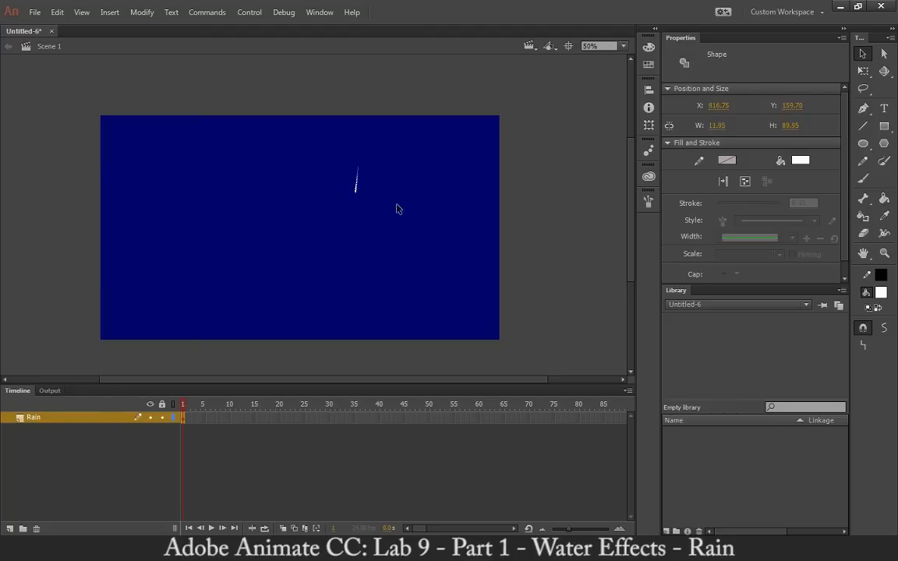
{"action": "right_click", "coordinate": [356, 189]}
{"action": "left_click", "coordinate": [427, 478]}
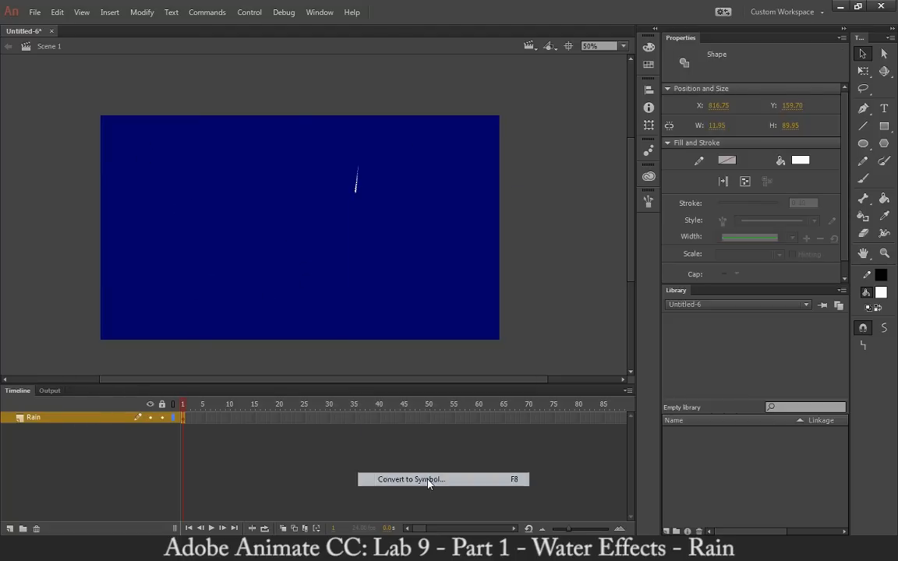
{"action": "type", "text": "Rain"}
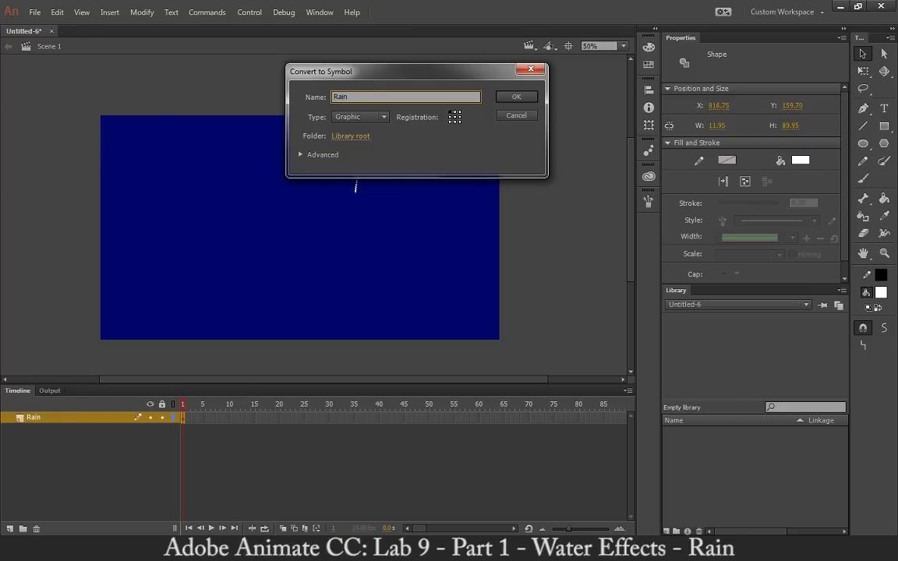
{"action": "key", "text": "Return"}
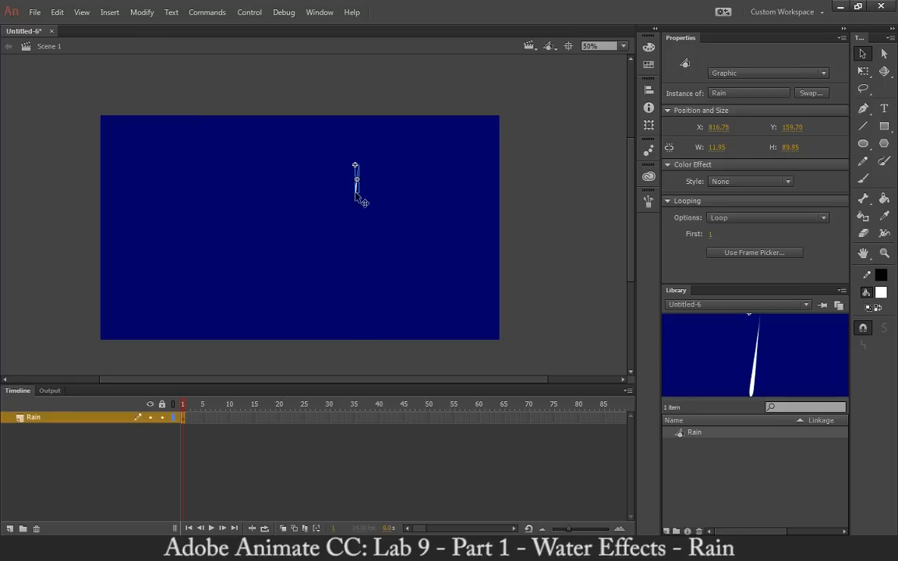
Step: Move the Rain instance just above the stage near its upper-left corner and open the symbol for editing
{"action": "left_click_drag", "start_coordinate": [358, 190], "coordinate": [148, 106]}
{"action": "double_click", "coordinate": [148, 106]}
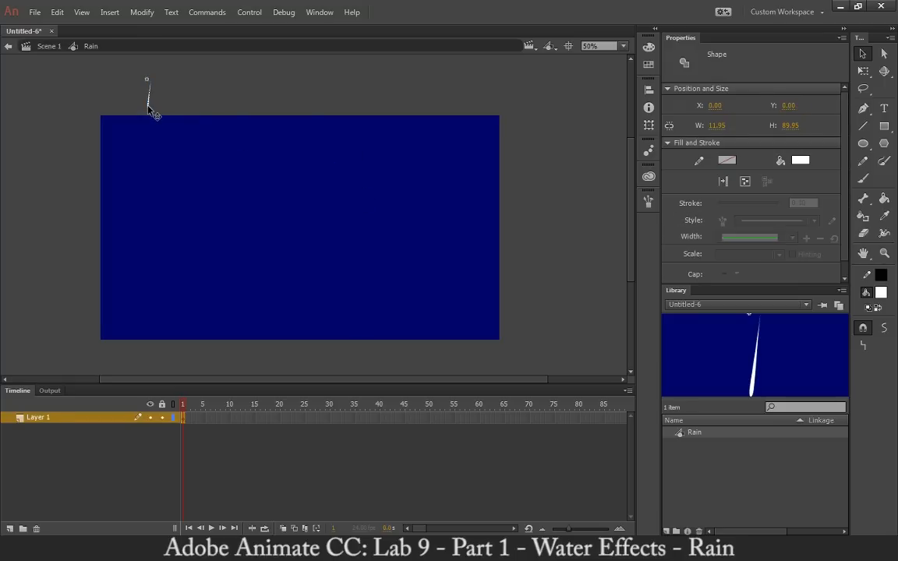
{"action": "left_click", "coordinate": [201, 101]}
{"action": "left_click", "coordinate": [51, 47]}
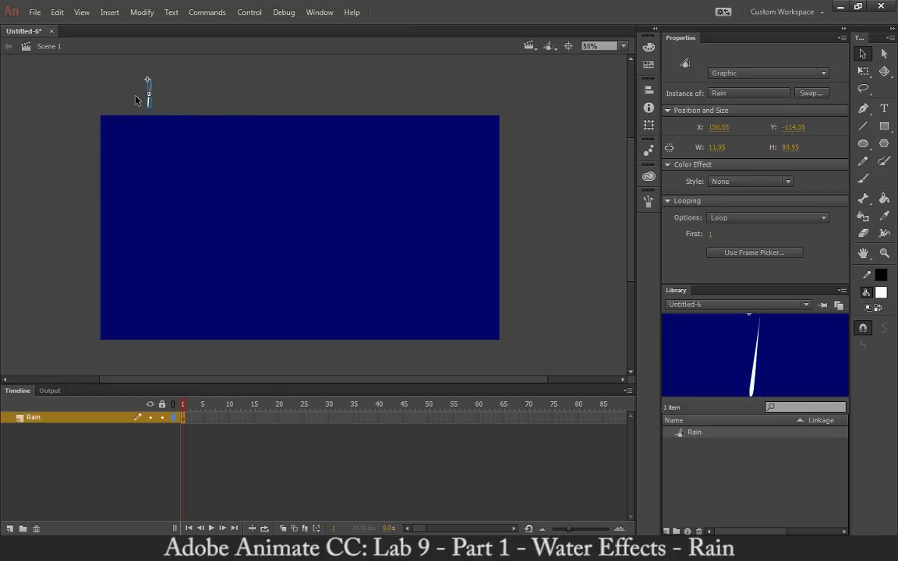
{"action": "double_click", "coordinate": [147, 98]}
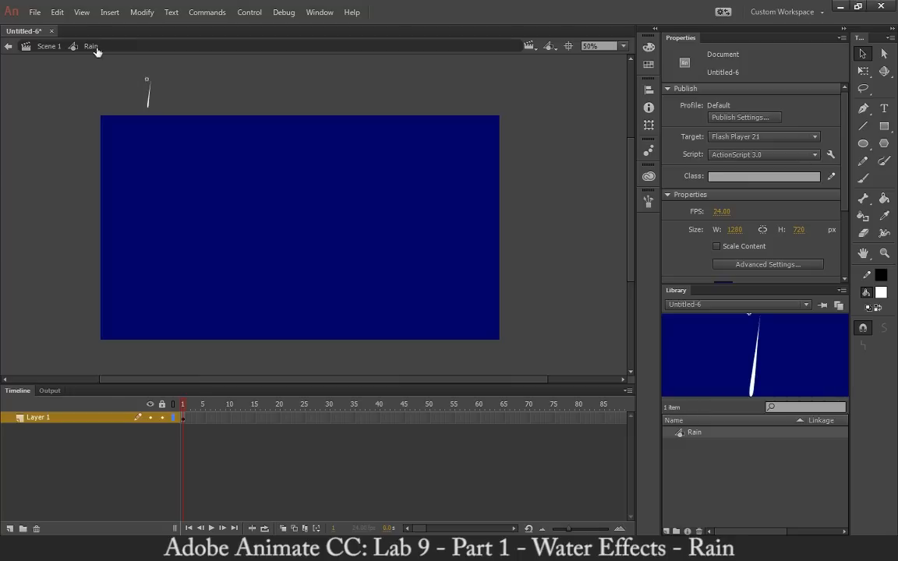
Step: Convert the raindrop shape inside the Rain symbol into a Graphic symbol named Rain_Drop_Edit
{"action": "left_click", "coordinate": [147, 93]}
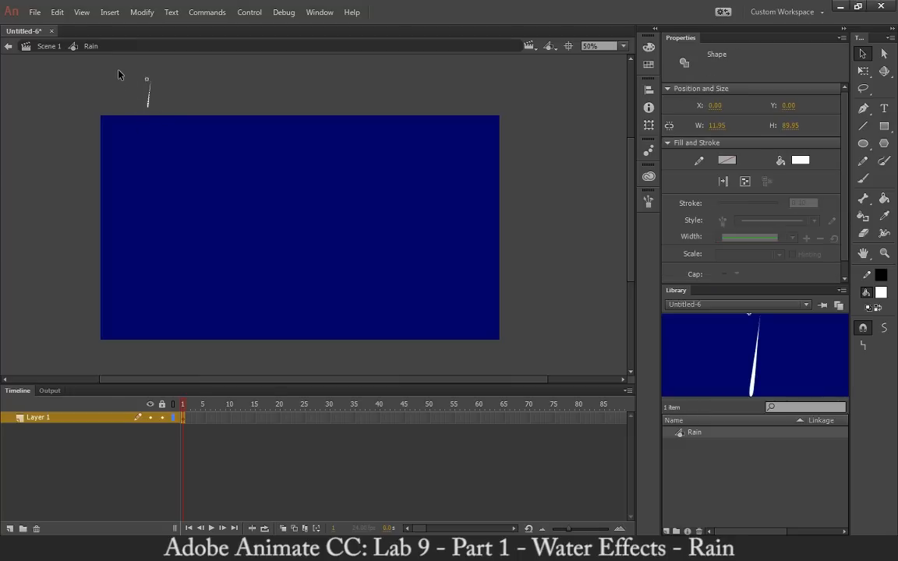
{"action": "left_click_drag", "start_coordinate": [119, 74], "coordinate": [162, 117]}
{"action": "left_click_drag", "start_coordinate": [95, 64], "coordinate": [199, 129]}
{"action": "right_click", "coordinate": [149, 104]}
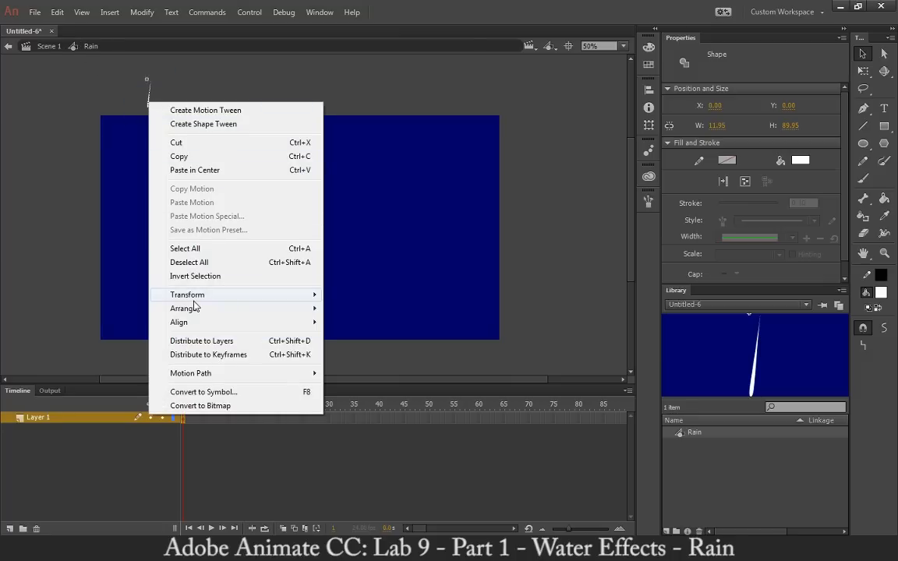
{"action": "left_click", "coordinate": [204, 392]}
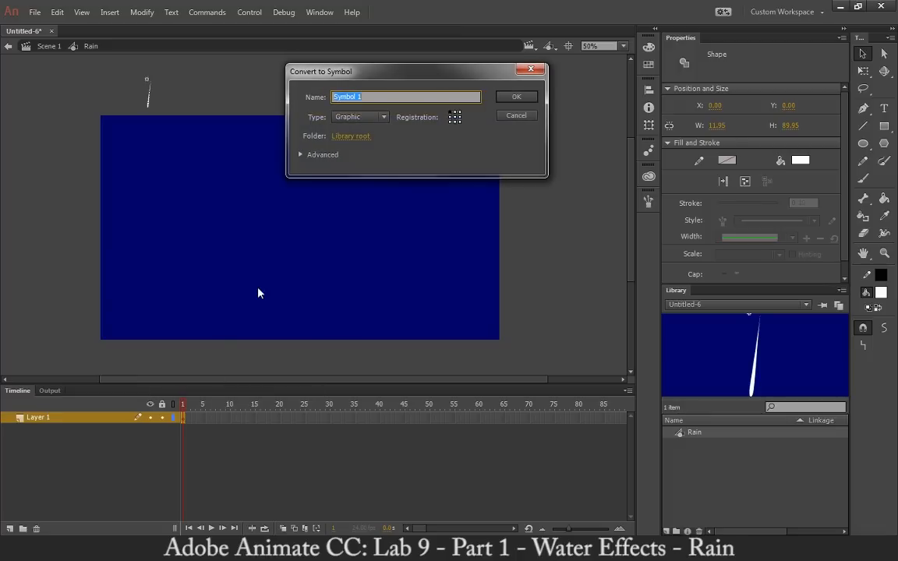
{"action": "type", "text": "Rain_Drop_Edit"}
{"action": "left_click", "coordinate": [517, 98]}
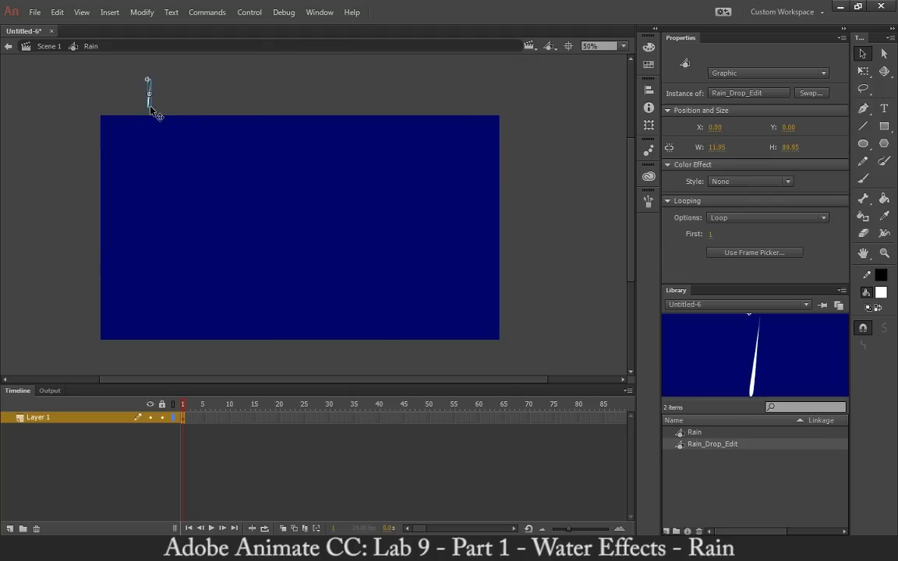
Step: Move the Rain_Drop_Edit instance horizontally to just outside the stage's upper-right corner, at about X 1136, Y 0
{"action": "left_click", "coordinate": [684, 431]}
{"action": "left_click", "coordinate": [690, 445]}
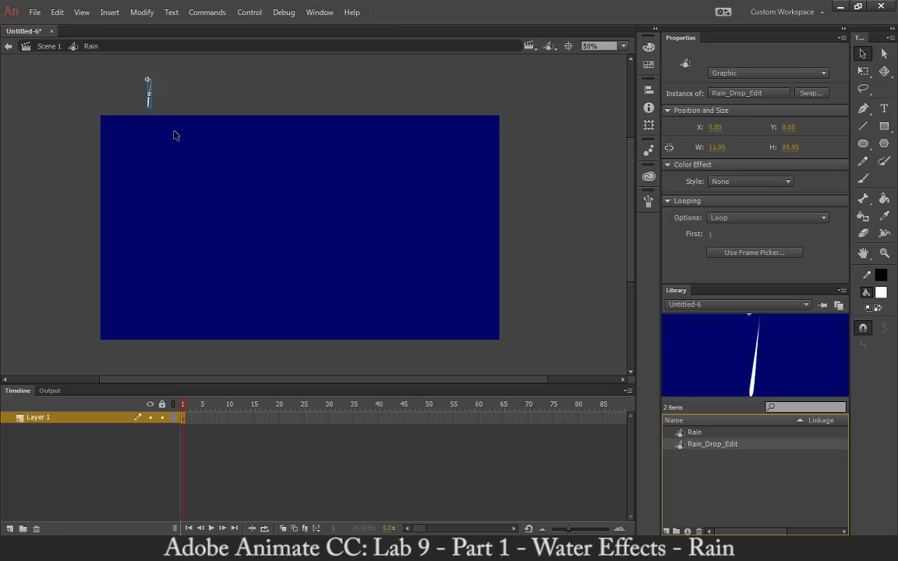
{"action": "left_click_drag", "start_coordinate": [218, 114], "coordinate": [508, 115]}
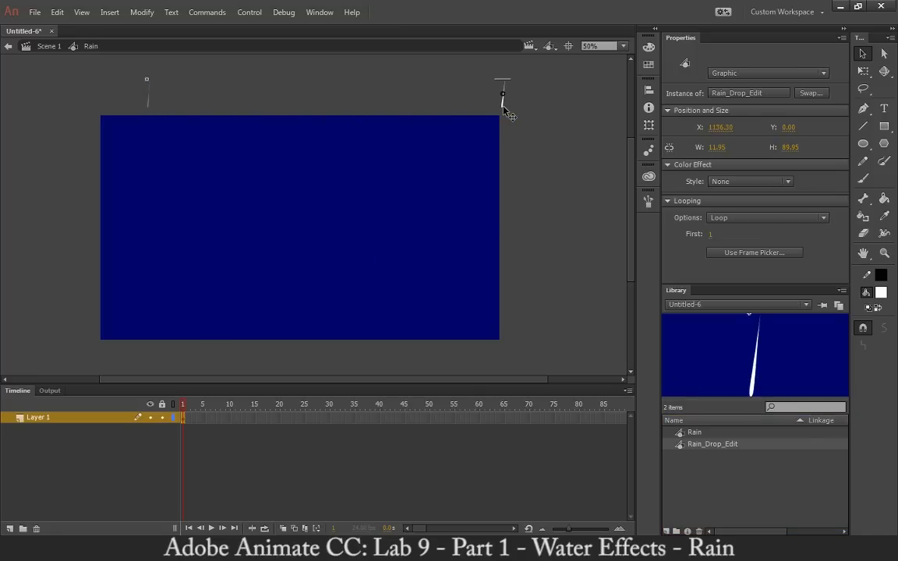
Step: Extend the Rain symbol's Layer 1 to frame 10 and create a motion tween on it
{"action": "left_click", "coordinate": [230, 418]}
{"action": "right_click", "coordinate": [229, 418]}
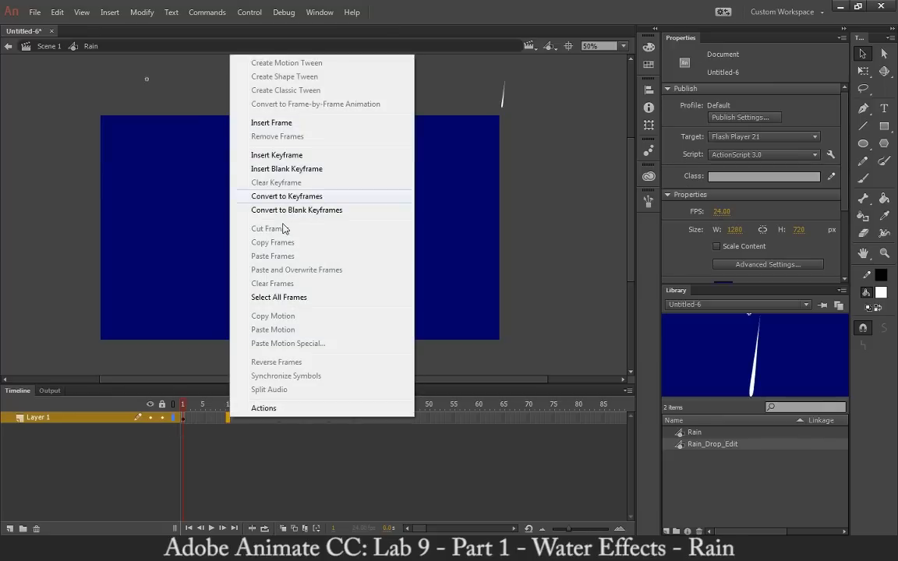
{"action": "left_click", "coordinate": [286, 131]}
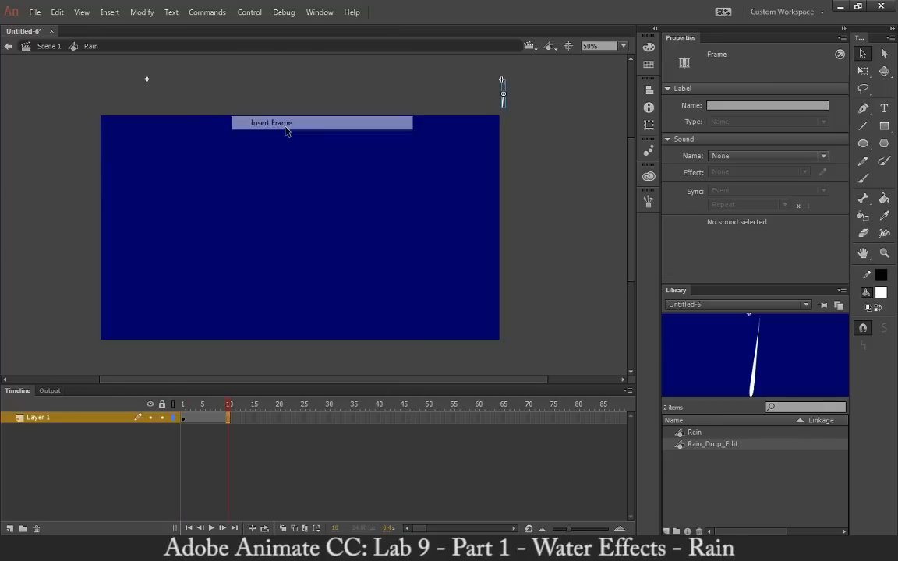
{"action": "right_click", "coordinate": [227, 415]}
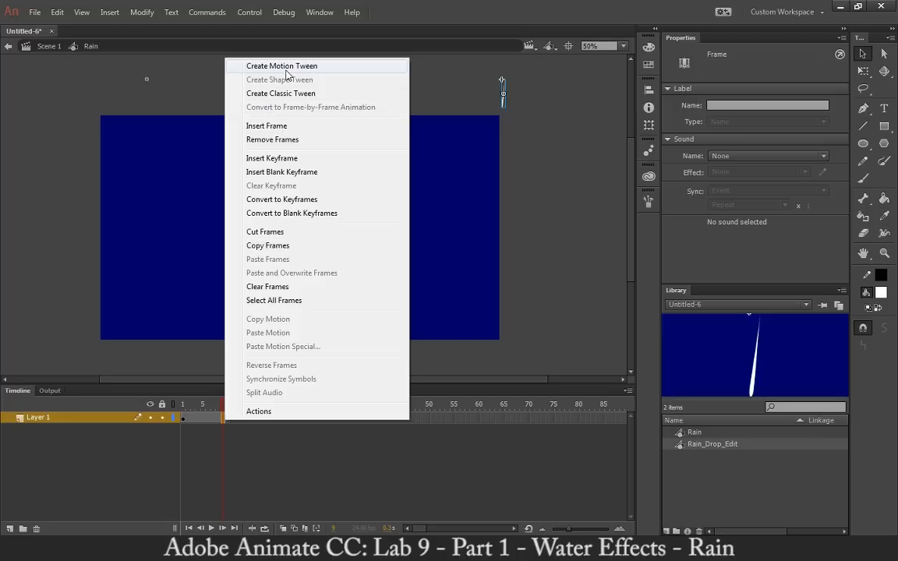
{"action": "left_click", "coordinate": [261, 62]}
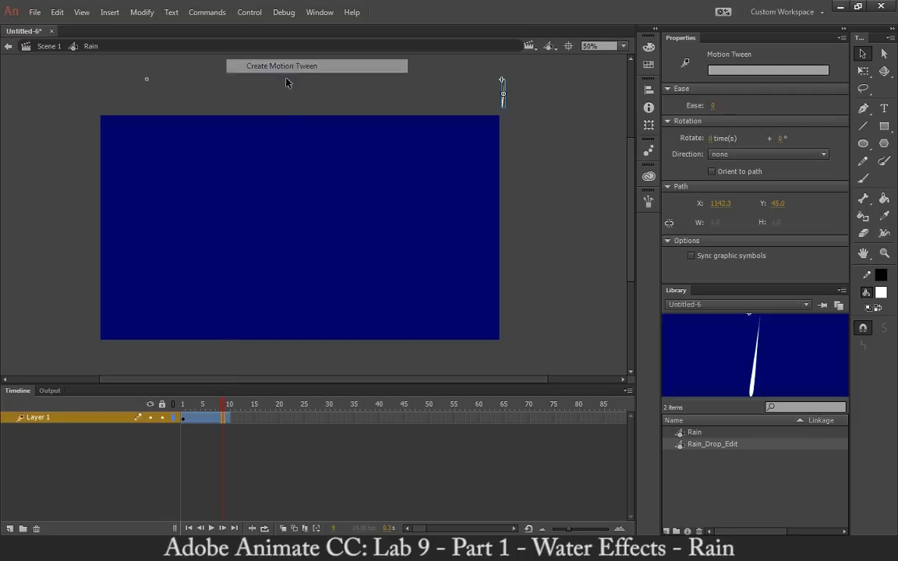
Step: At frame 10, move the raindrop down past the stage's lower edge, slightly leftward, to about X 1094, Y 886
{"action": "left_click", "coordinate": [228, 405]}
{"action": "left_click", "coordinate": [502, 92]}
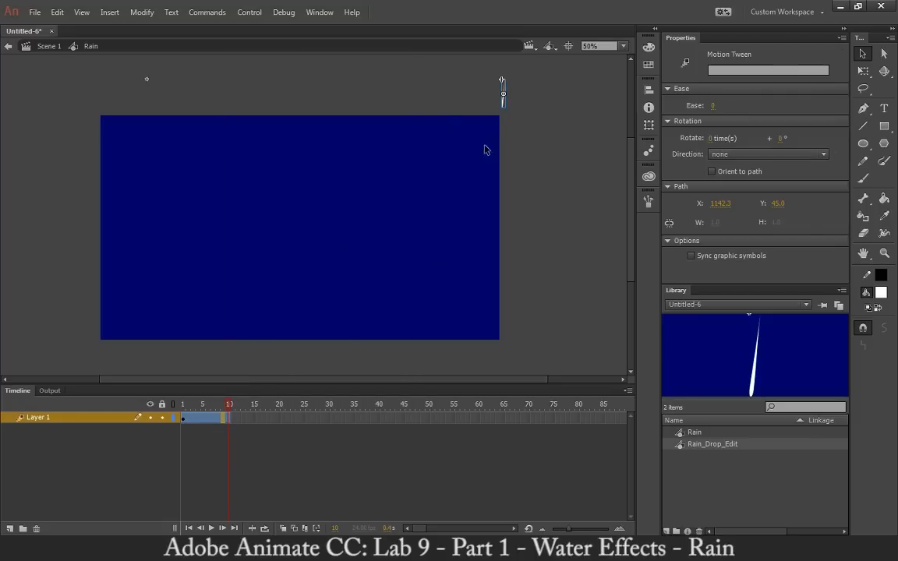
{"action": "left_click_drag", "start_coordinate": [508, 113], "coordinate": [491, 371]}
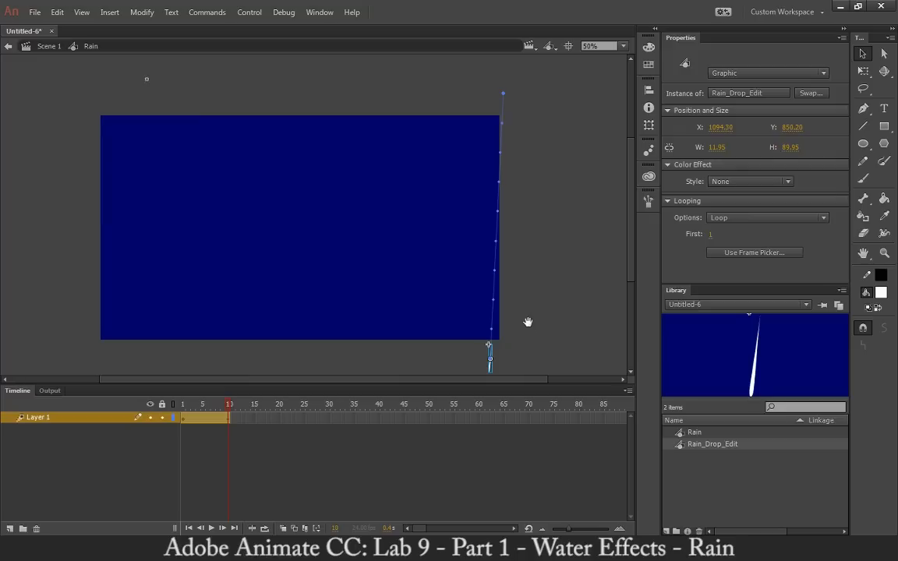
{"action": "scroll", "coordinate": [526, 308], "scroll_direction": "down", "scroll_amount": 2}
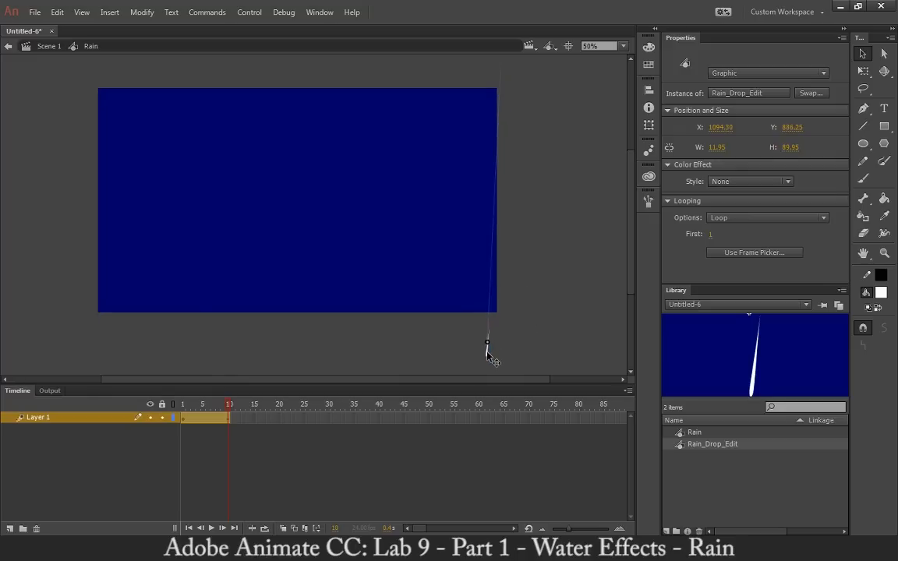
{"action": "scroll", "coordinate": [517, 287], "scroll_direction": "up", "scroll_amount": 4}
Step: At frame 1, raise the raindrop's starting position higher above the stage, to about Y -66
{"action": "left_click", "coordinate": [179, 405]}
{"action": "left_click", "coordinate": [503, 115]}
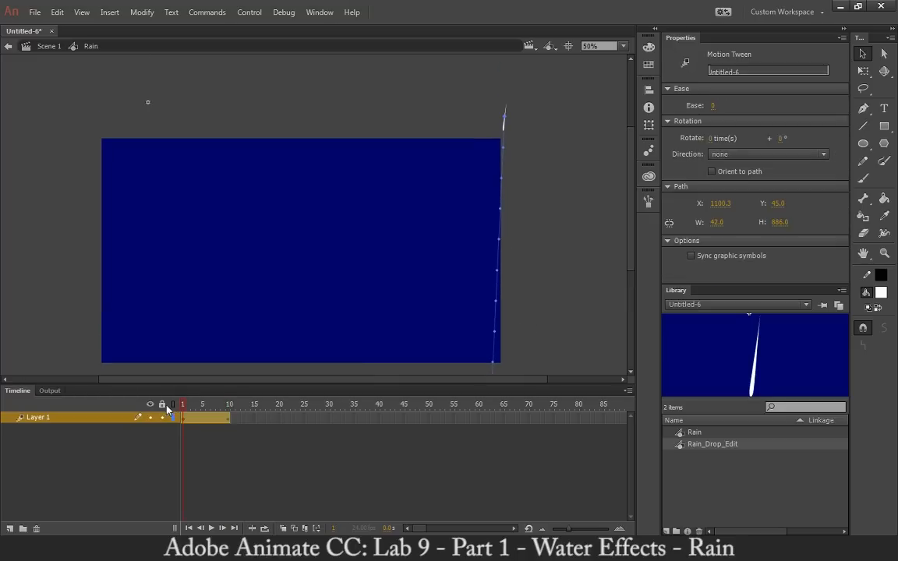
{"action": "left_click_drag", "start_coordinate": [504, 113], "coordinate": [505, 93]}
{"action": "left_click_drag", "start_coordinate": [522, 193], "coordinate": [551, 162]}
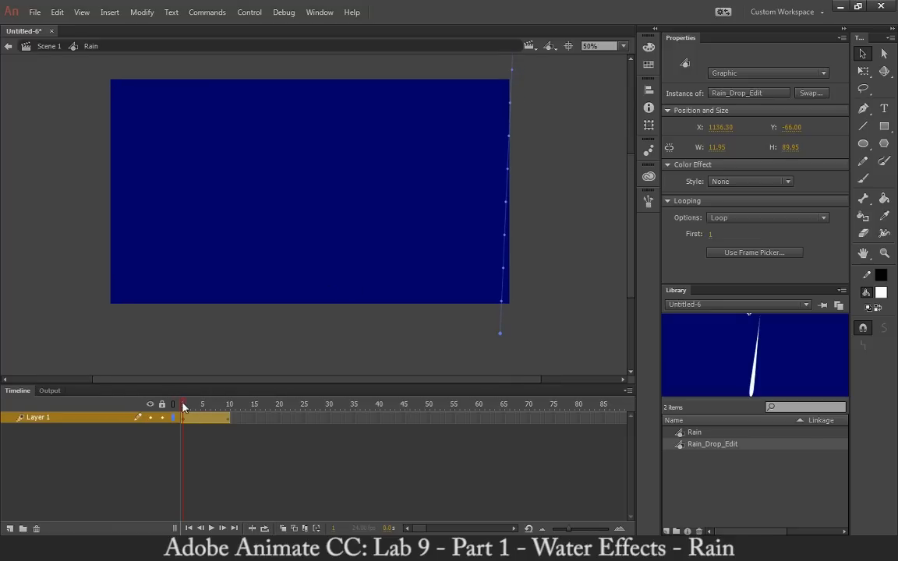
{"action": "left_click_drag", "start_coordinate": [184, 406], "coordinate": [128, 413]}
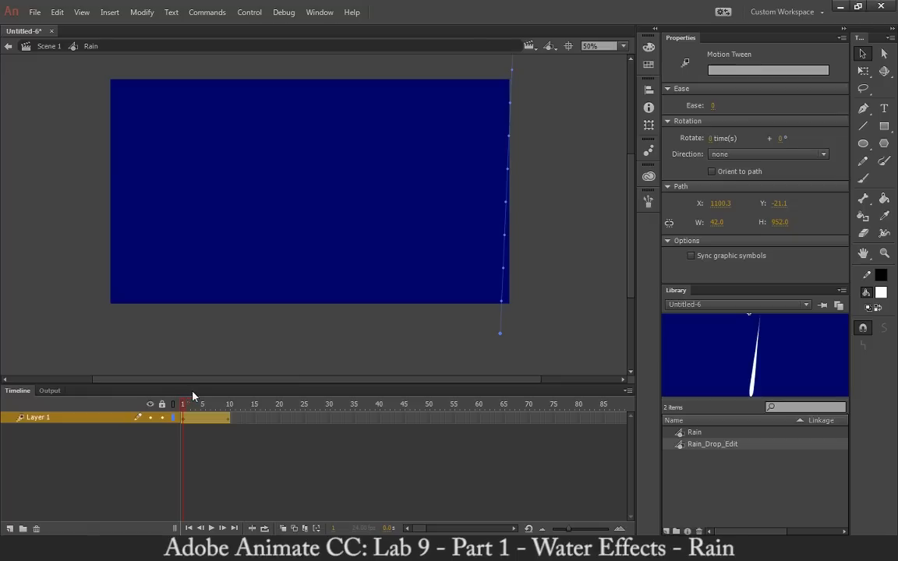
{"action": "left_click_drag", "start_coordinate": [528, 226], "coordinate": [431, 286]}
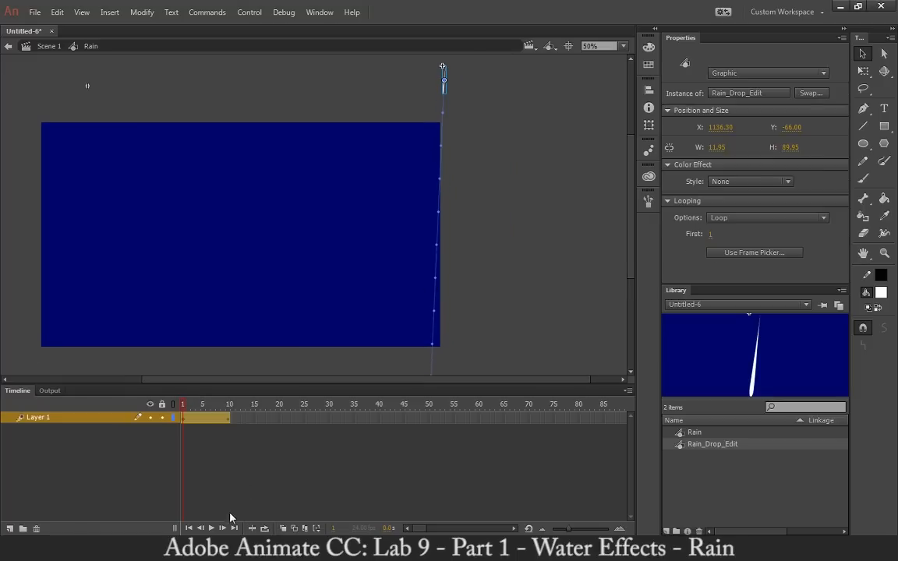
Step: Show onion skins for frames 1 to 10 and examine the spacing of the raindrop along its falling path
{"action": "left_click", "coordinate": [229, 406]}
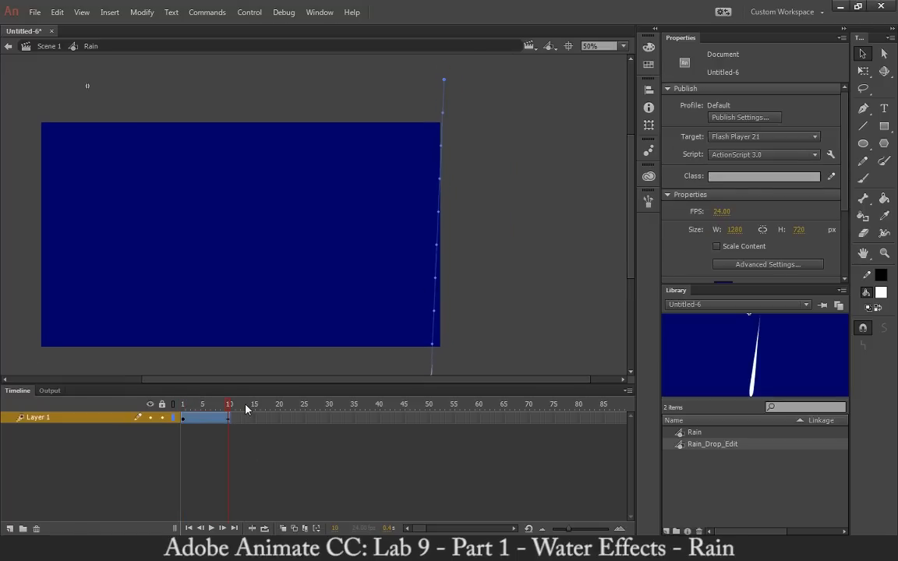
{"action": "left_click", "coordinate": [284, 529]}
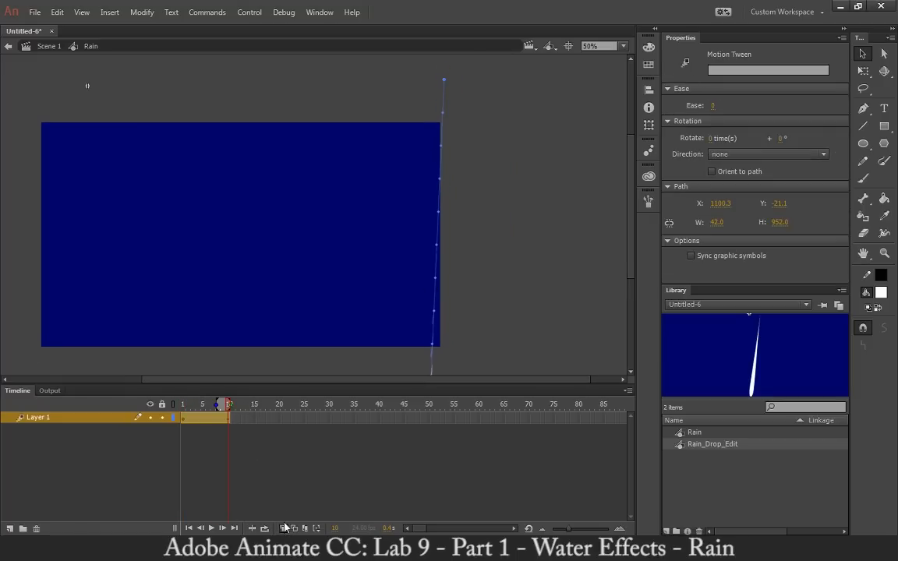
{"action": "key", "text": "ctrl+1"}
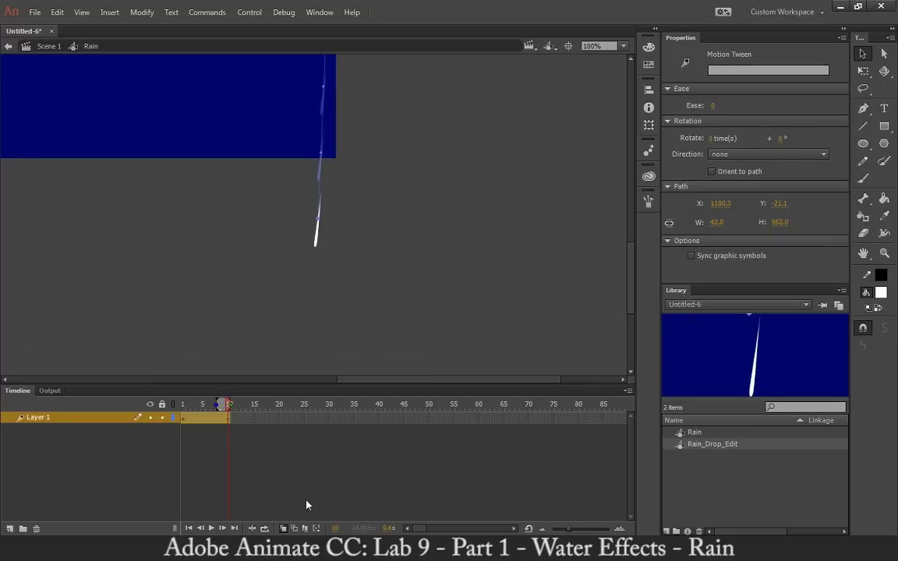
{"action": "left_click_drag", "start_coordinate": [377, 233], "coordinate": [390, 404]}
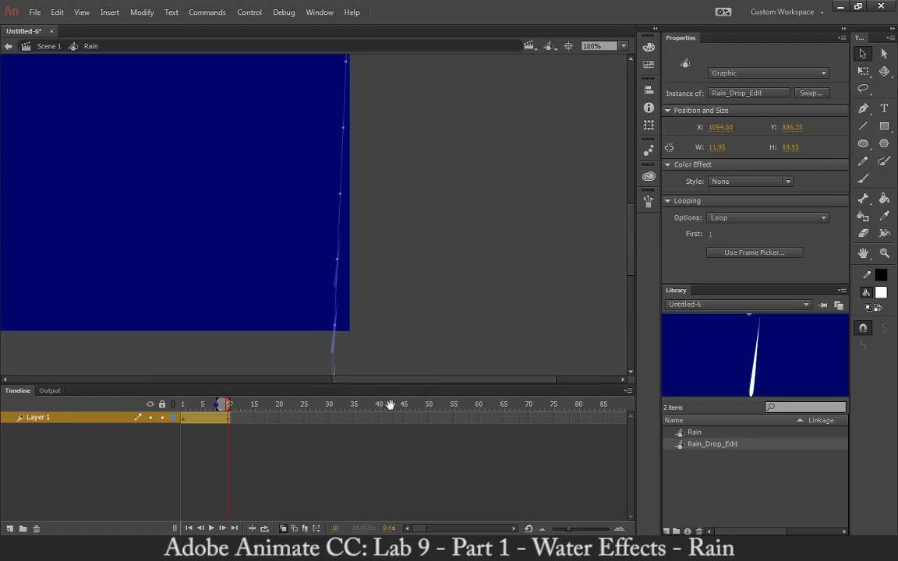
{"action": "left_click_drag", "start_coordinate": [398, 262], "coordinate": [399, 341]}
{"action": "left_click_drag", "start_coordinate": [390, 281], "coordinate": [480, 357]}
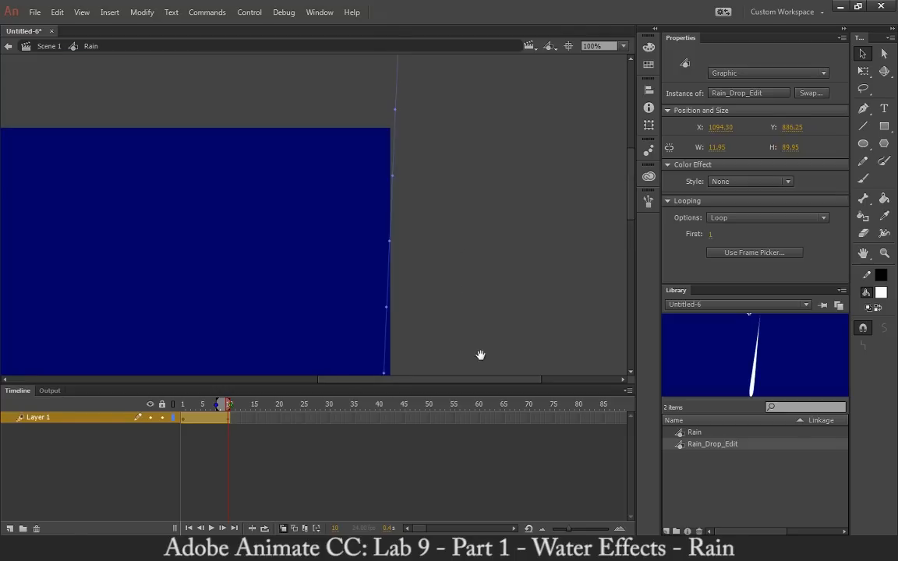
{"action": "left_click_drag", "start_coordinate": [455, 217], "coordinate": [452, 310]}
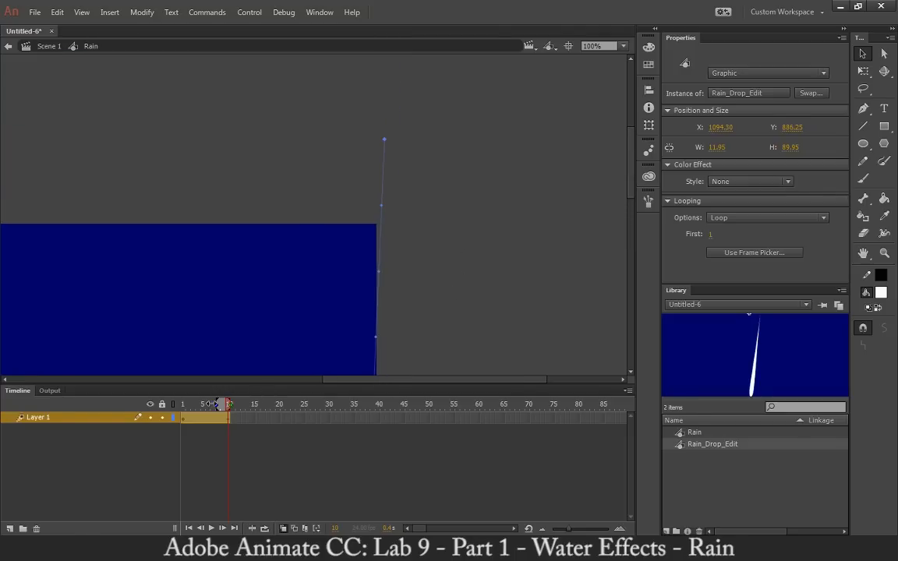
{"action": "left_click_drag", "start_coordinate": [214, 404], "coordinate": [109, 408]}
{"action": "left_click_drag", "start_coordinate": [477, 276], "coordinate": [483, 127]}
{"action": "left_click_drag", "start_coordinate": [473, 265], "coordinate": [472, 152]}
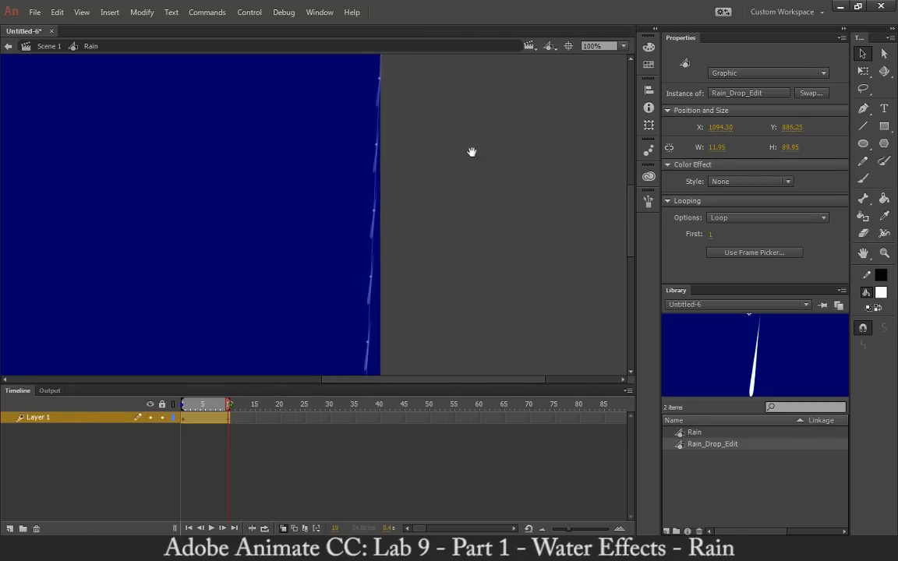
{"action": "left_click_drag", "start_coordinate": [407, 365], "coordinate": [421, 262]}
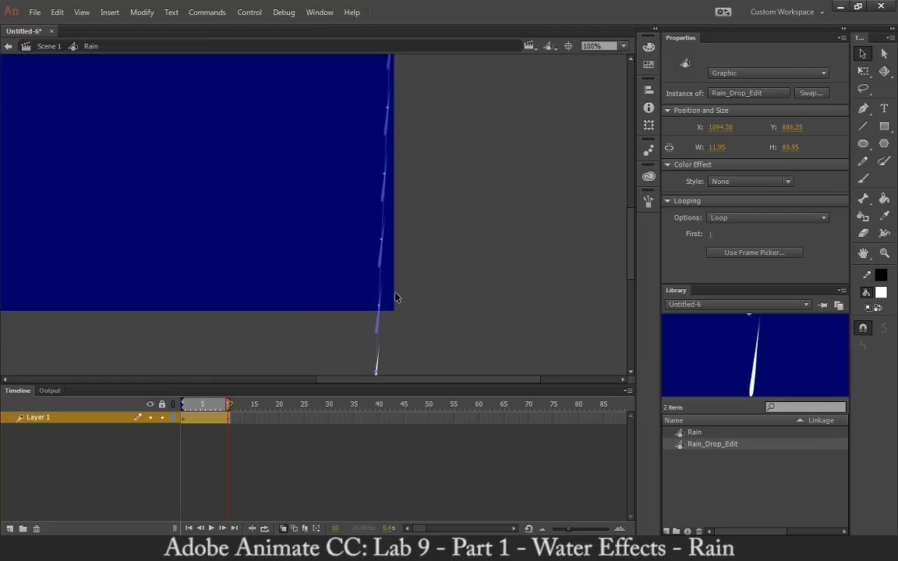
{"action": "left_click", "coordinate": [292, 150]}
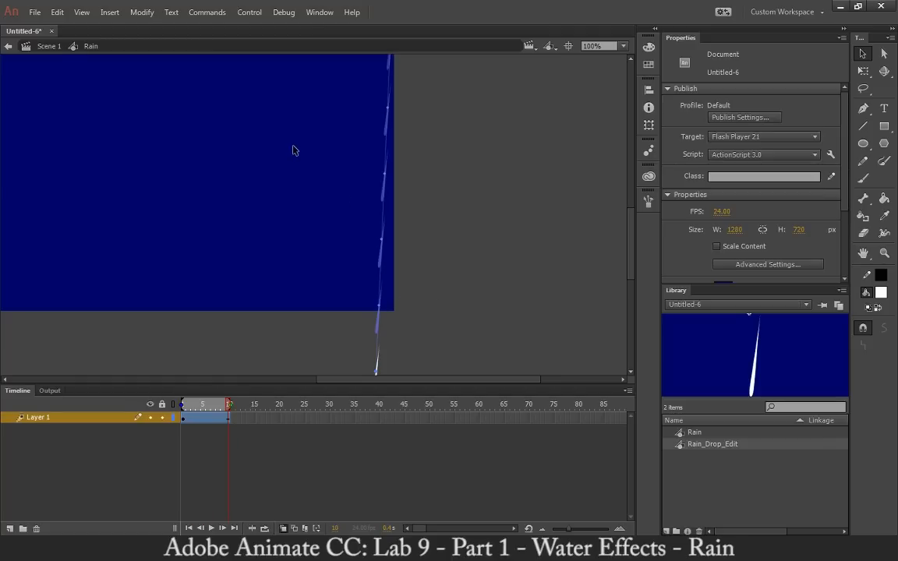
Step: Return to Scene 1 and turn off onion skinning
{"action": "left_click", "coordinate": [45, 45]}
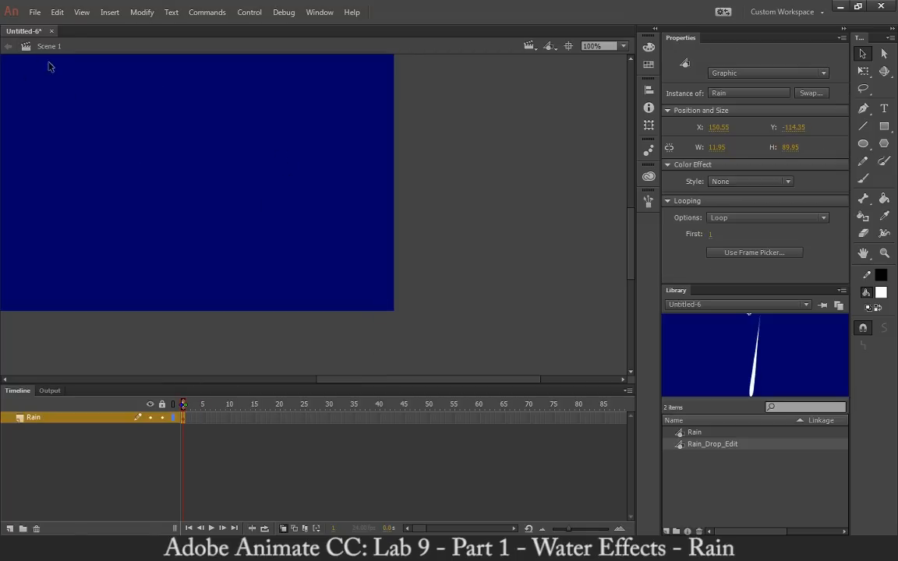
{"action": "left_click_drag", "start_coordinate": [81, 152], "coordinate": [278, 262]}
{"action": "key", "text": "ctrl+minus"}
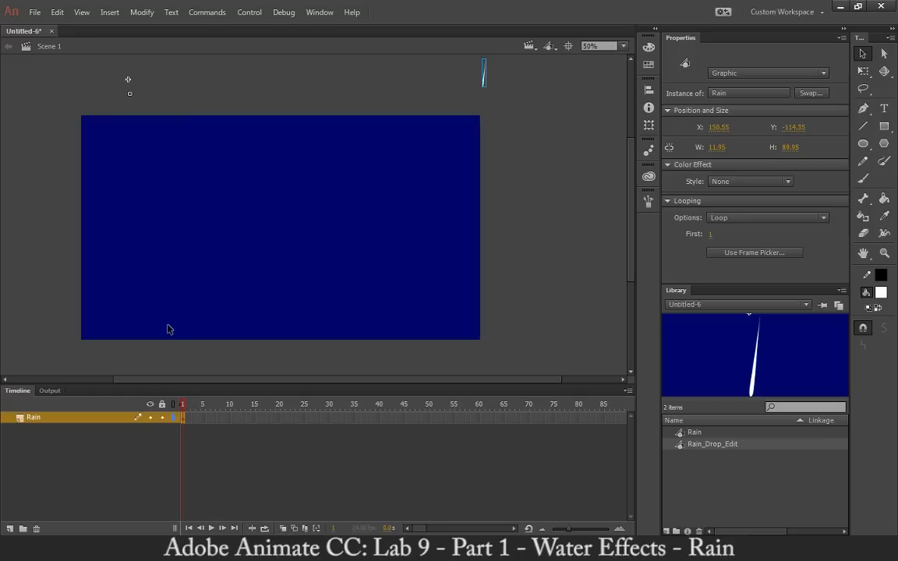
Step: Extend the Rain layer in Scene 1 to frame 30 and scrub through its frames
{"action": "left_click", "coordinate": [219, 419]}
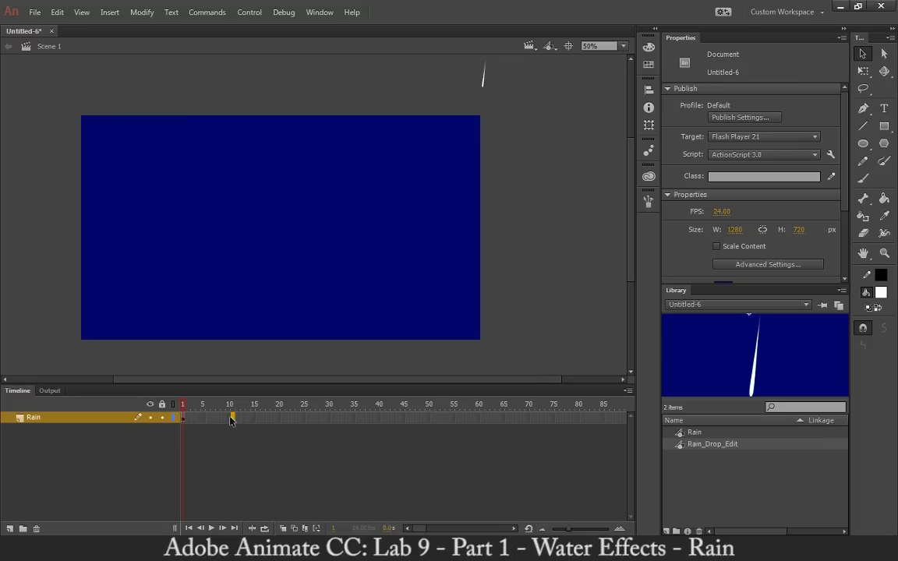
{"action": "left_click", "coordinate": [330, 420]}
{"action": "right_click", "coordinate": [330, 421]}
{"action": "left_click", "coordinate": [366, 123]}
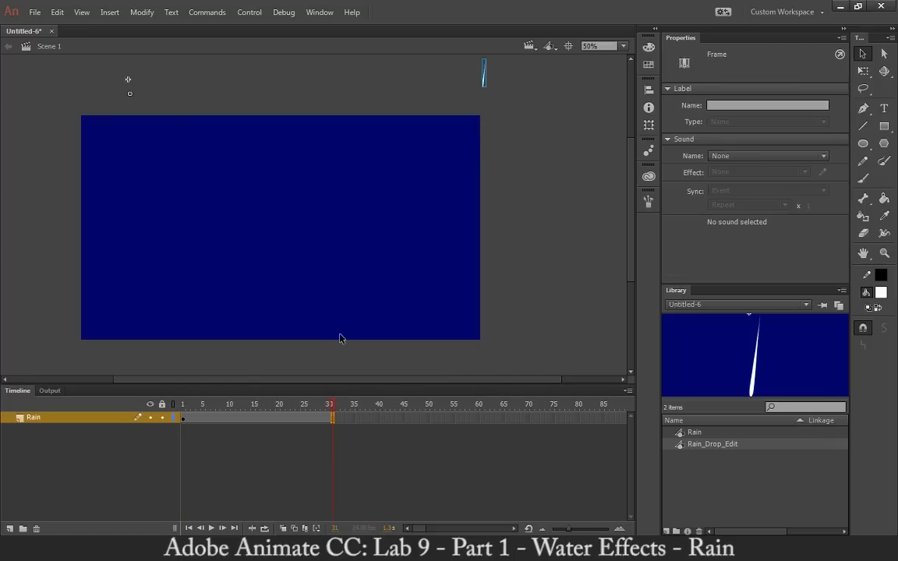
{"action": "right_click", "coordinate": [332, 420]}
{"action": "left_click", "coordinate": [378, 136]}
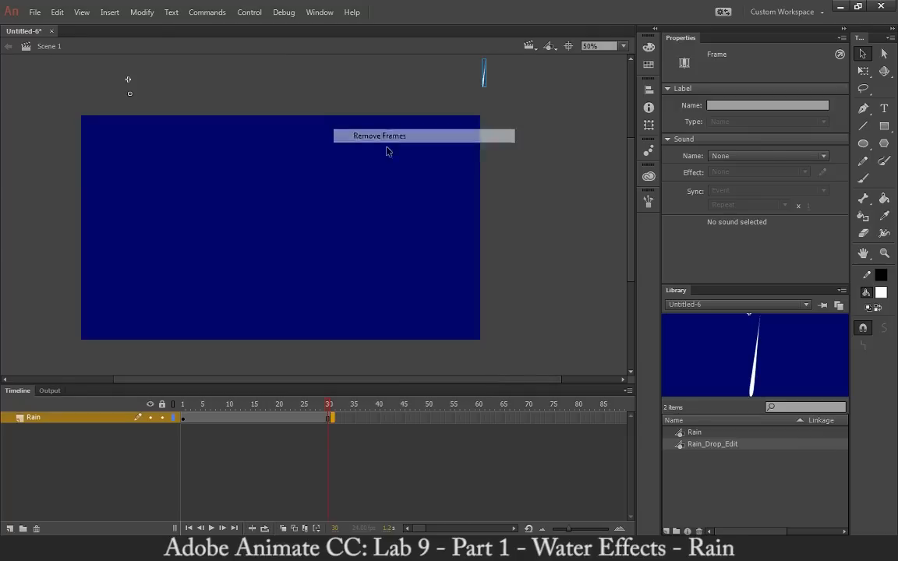
{"action": "left_click_drag", "start_coordinate": [335, 410], "coordinate": [255, 413]}
{"action": "left_click_drag", "start_coordinate": [340, 417], "coordinate": [184, 413]}
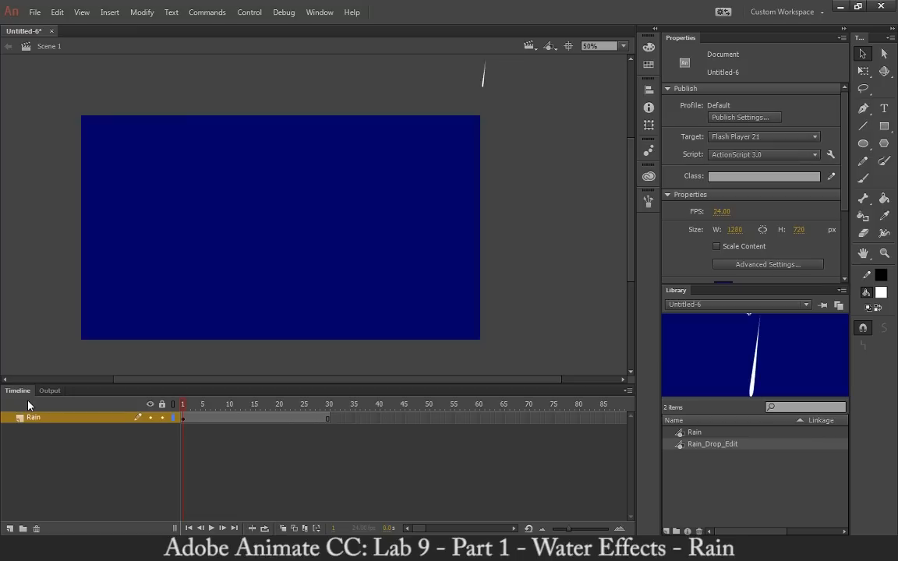
Step: Duplicate the Rain instance twice, placing the copies slightly left of the original above the stage's upper-right corner
{"action": "left_click", "coordinate": [483, 75]}
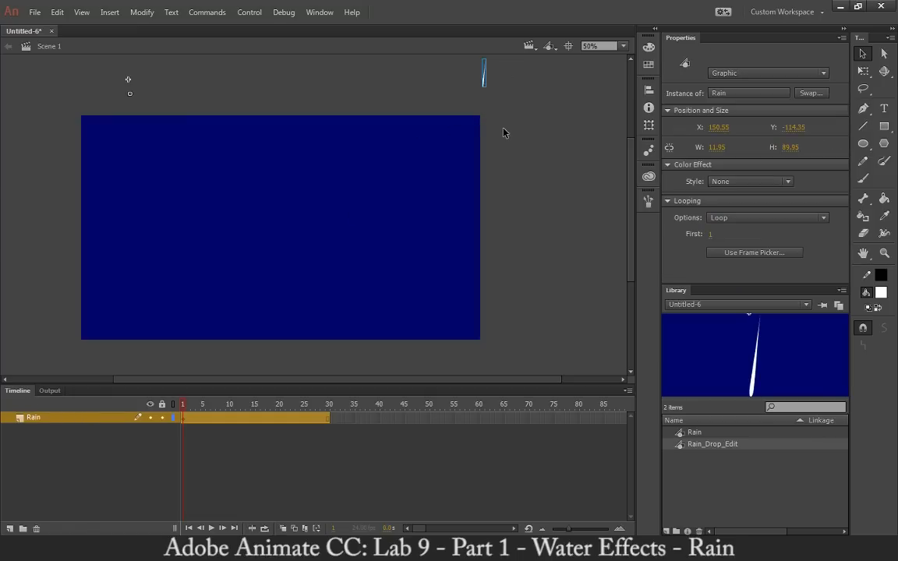
{"action": "left_click_drag", "start_coordinate": [326, 135], "coordinate": [340, 176]}
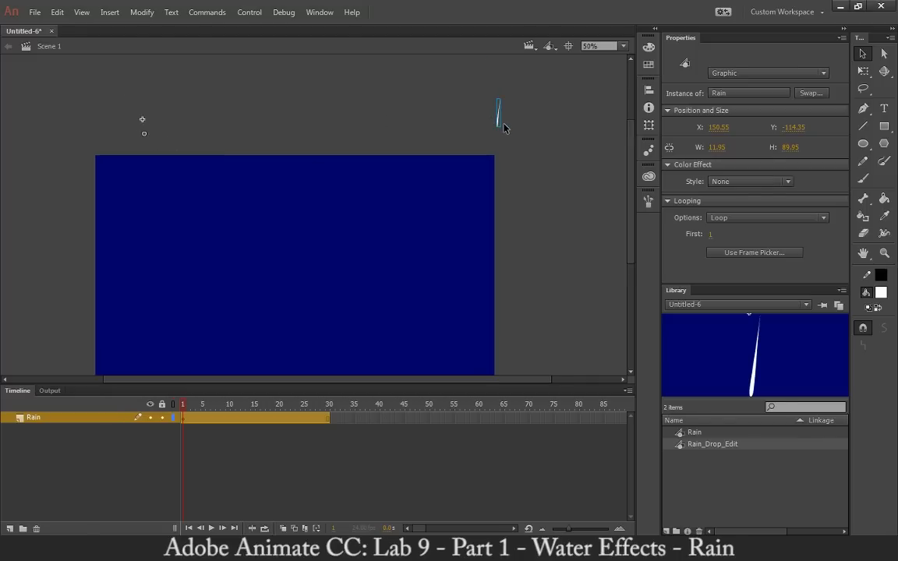
{"action": "left_click_drag", "start_coordinate": [487, 120], "coordinate": [489, 130]}
{"action": "left_click_drag", "start_coordinate": [487, 134], "coordinate": [487, 135]}
{"action": "left_click_drag", "start_coordinate": [490, 138], "coordinate": [479, 130]}
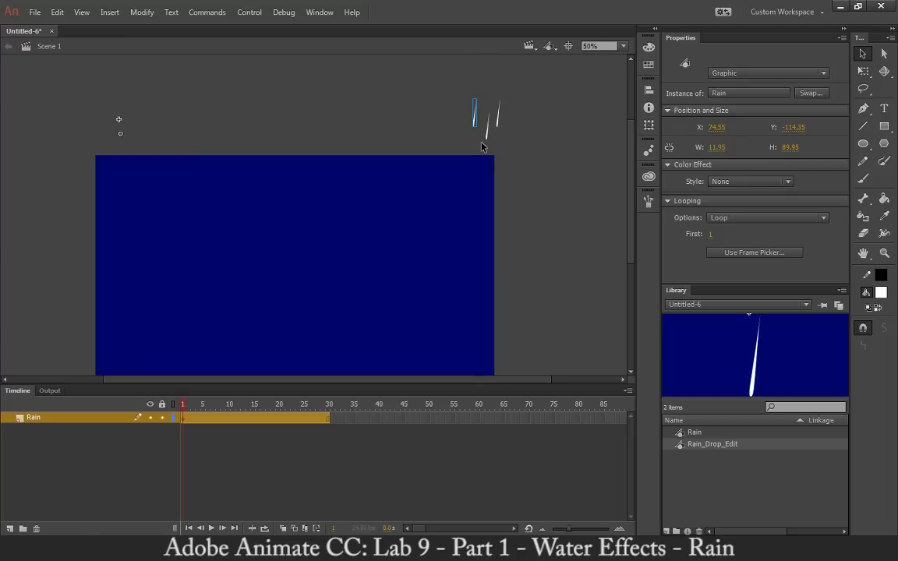
Step: Duplicate the Rain instance five more times, staggering the copies leftward to make a cluster of eight drops above the stage's right part
{"action": "key", "text": "ctrl+v"}
{"action": "left_click_drag", "start_coordinate": [322, 228], "coordinate": [423, 133]}
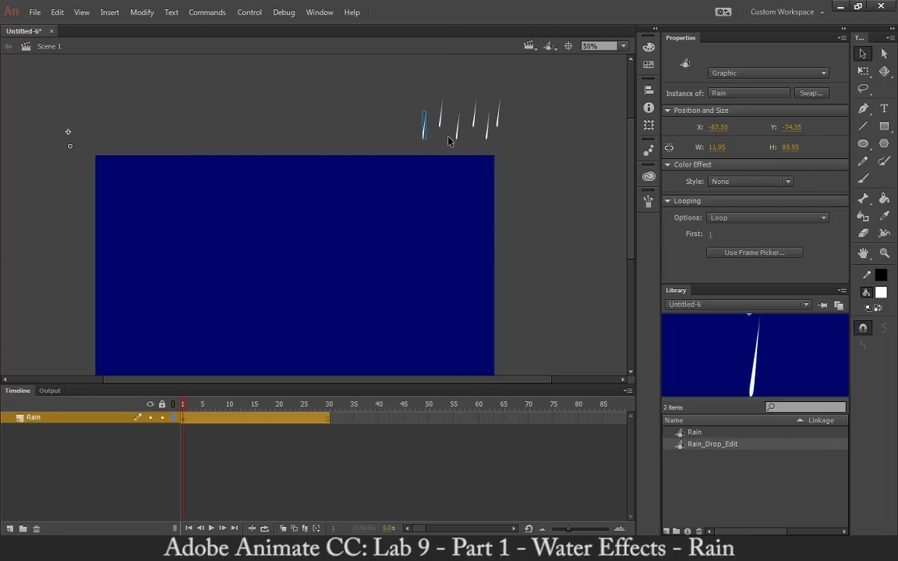
{"action": "left_click", "coordinate": [498, 122]}
{"action": "left_click_drag", "start_coordinate": [497, 113], "coordinate": [405, 124]}
{"action": "left_click", "coordinate": [498, 118]}
{"action": "left_click_drag", "start_coordinate": [499, 118], "coordinate": [382, 130]}
{"action": "left_click_drag", "start_coordinate": [339, 97], "coordinate": [547, 140]}
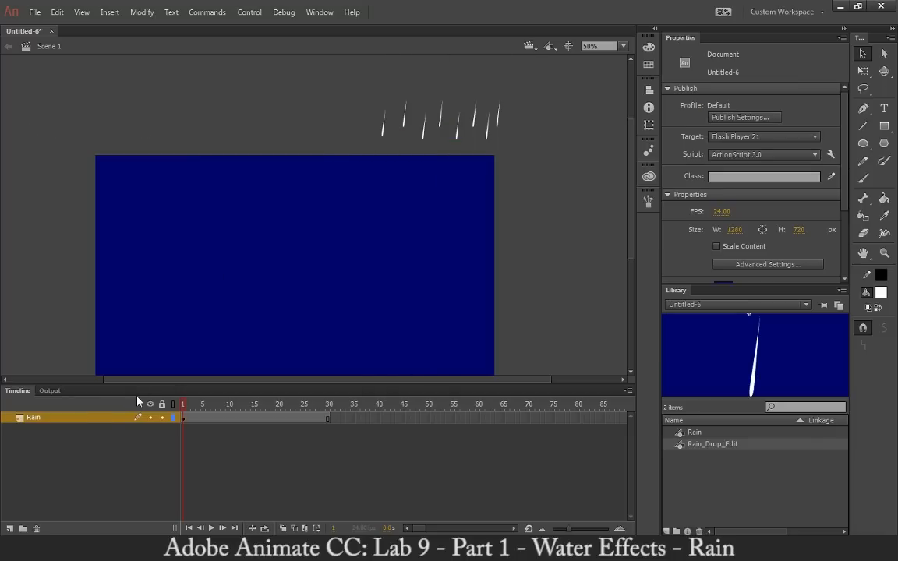
Step: Duplicate the eight-drop cluster three times toward the left, forming one continuous row that extends past the stage's left edge
{"action": "left_click", "coordinate": [94, 418]}
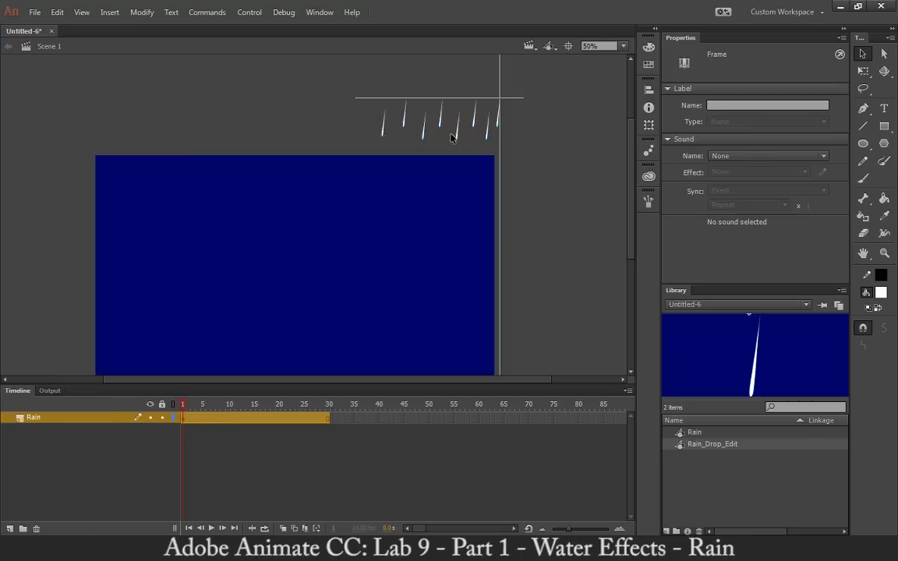
{"action": "left_click", "coordinate": [335, 142]}
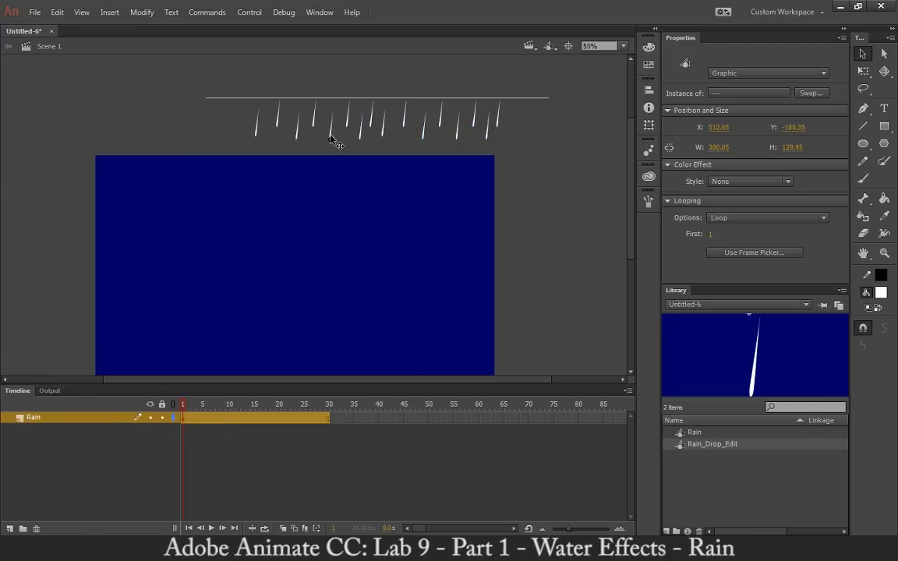
{"action": "left_click_drag", "start_coordinate": [330, 138], "coordinate": [326, 138]}
{"action": "left_click", "coordinate": [443, 117]}
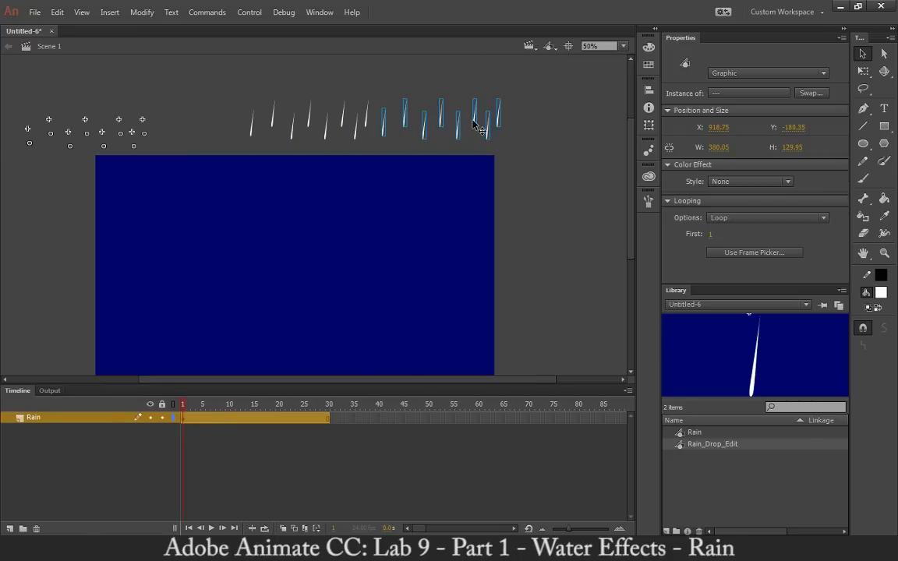
{"action": "left_click_drag", "start_coordinate": [457, 126], "coordinate": [200, 137]}
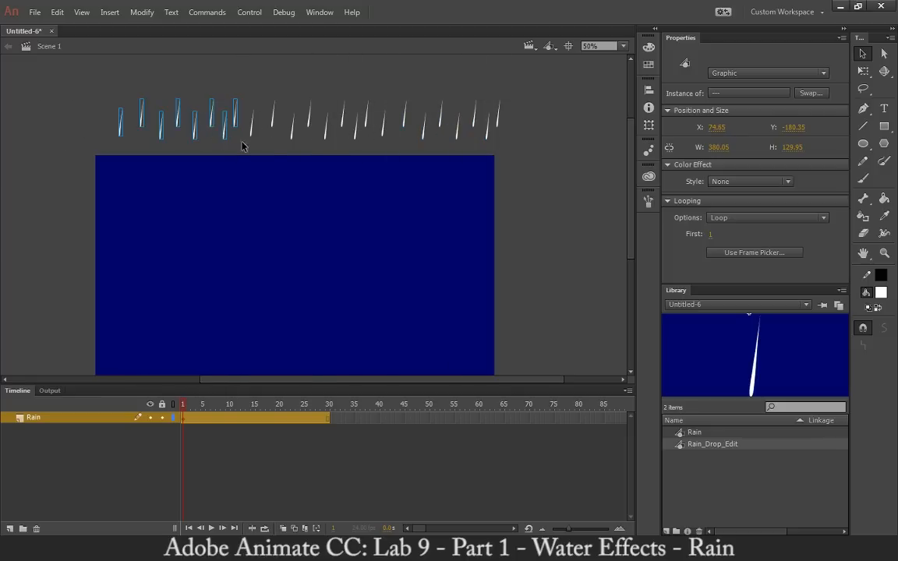
{"action": "left_click", "coordinate": [499, 125]}
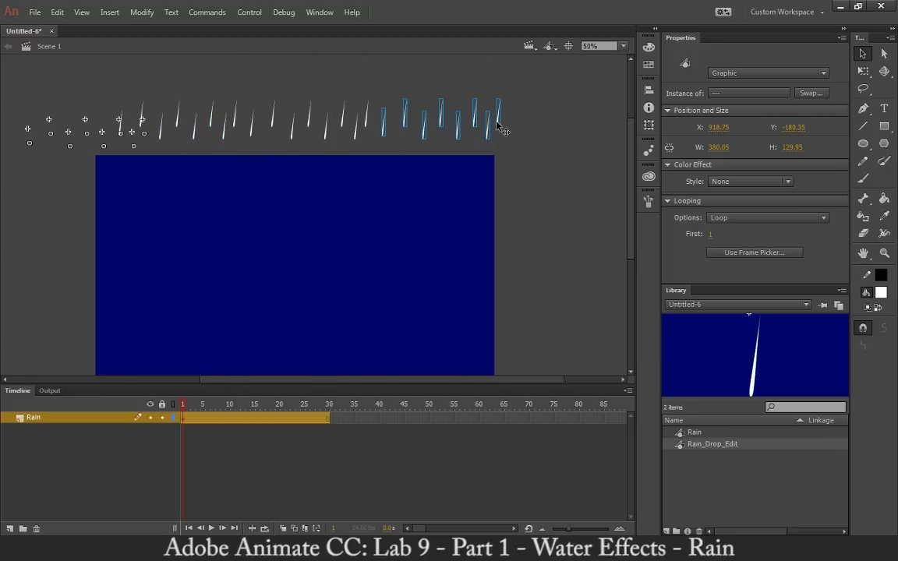
{"action": "left_click_drag", "start_coordinate": [501, 126], "coordinate": [103, 127]}
Step: Shift the complete row of raindrops slightly right to about X -199.40, so that it overhangs both sides of the stage
{"action": "left_click_drag", "start_coordinate": [313, 191], "coordinate": [404, 219]}
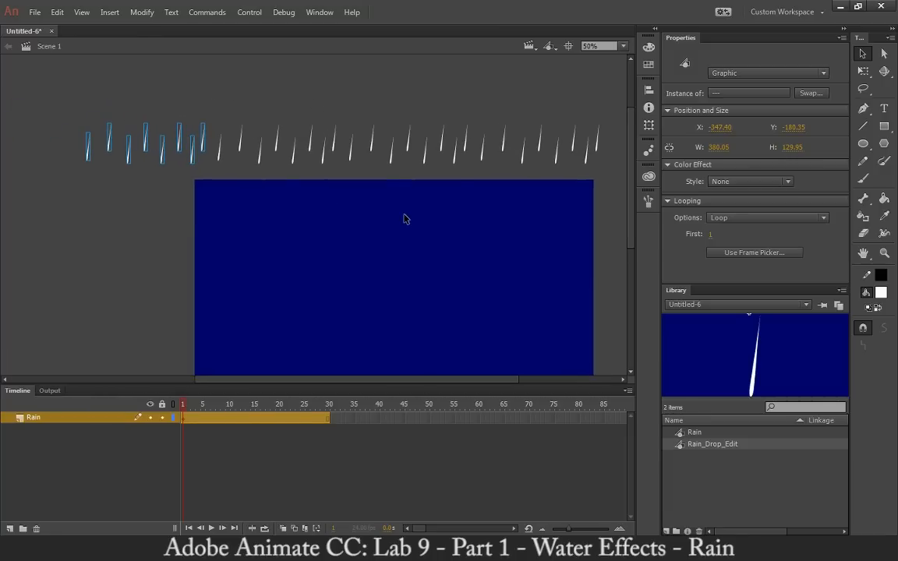
{"action": "key", "text": "ctrl+minus"}
{"action": "left_click", "coordinate": [74, 419]}
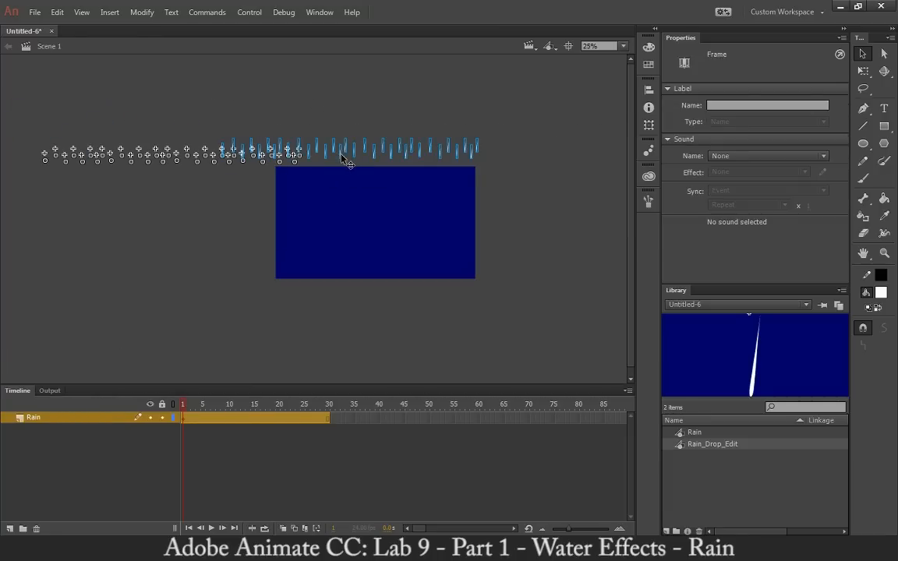
{"action": "left_click_drag", "start_coordinate": [339, 155], "coordinate": [359, 155]}
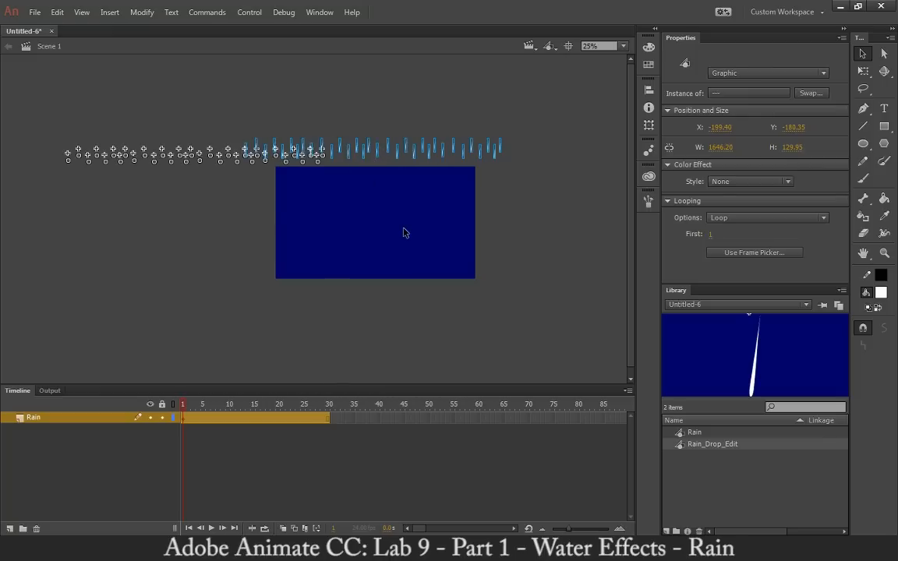
Step: Play the rain animation through frame 30 and return to frame 1
{"action": "key", "text": "Return"}
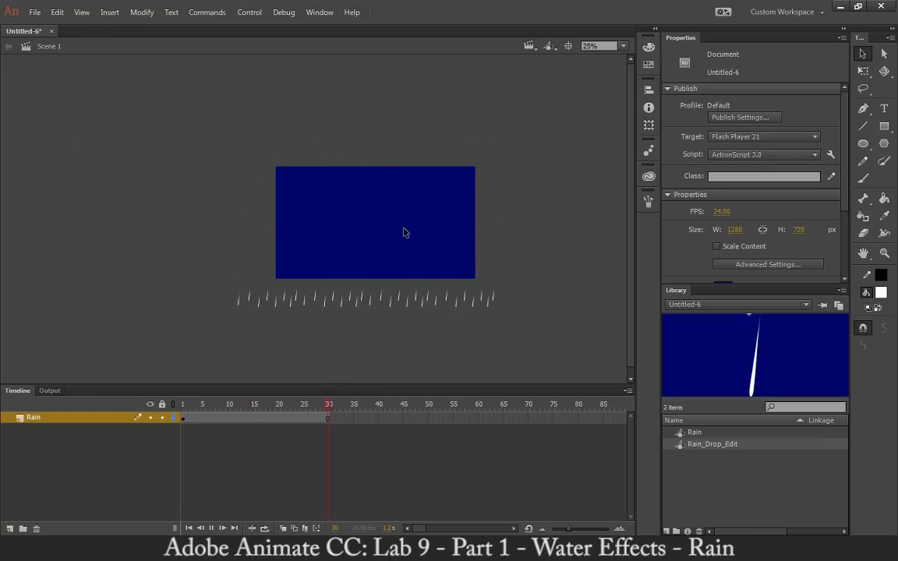
{"action": "key", "text": "ctrl+a"}
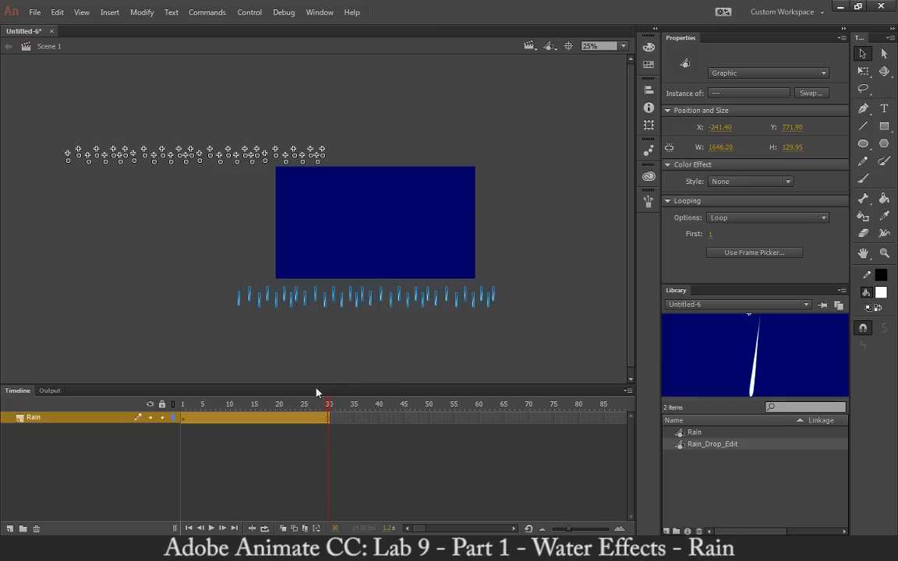
{"action": "mouse_move", "coordinate": [182, 404]}
{"action": "left_mouse_down"}
{"action": "mouse_move", "coordinate": [300, 406]}
{"action": "mouse_move", "coordinate": [174, 407]}
{"action": "left_mouse_up"}
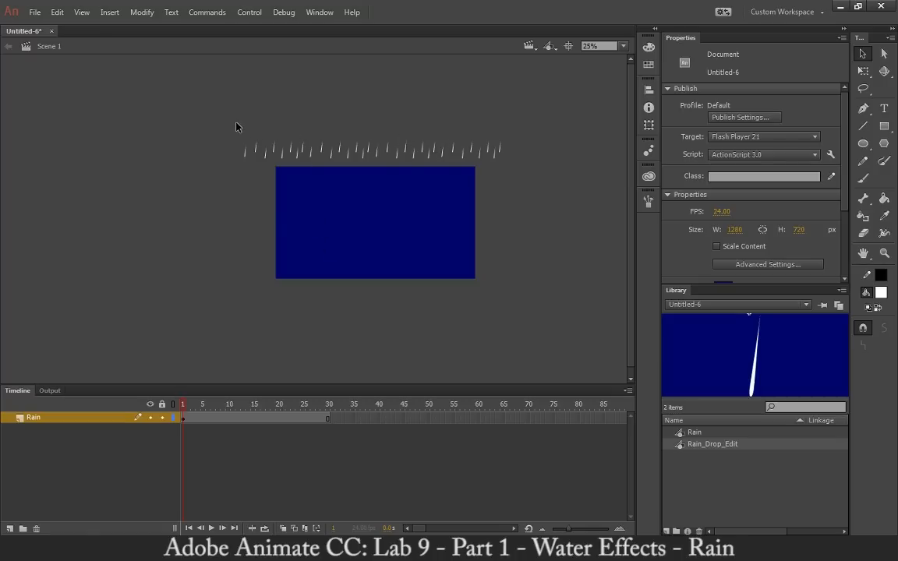
Step: Convert all raindrops on the Rain layer into a graphic symbol named Rain_Group_1
{"action": "left_click", "coordinate": [58, 420]}
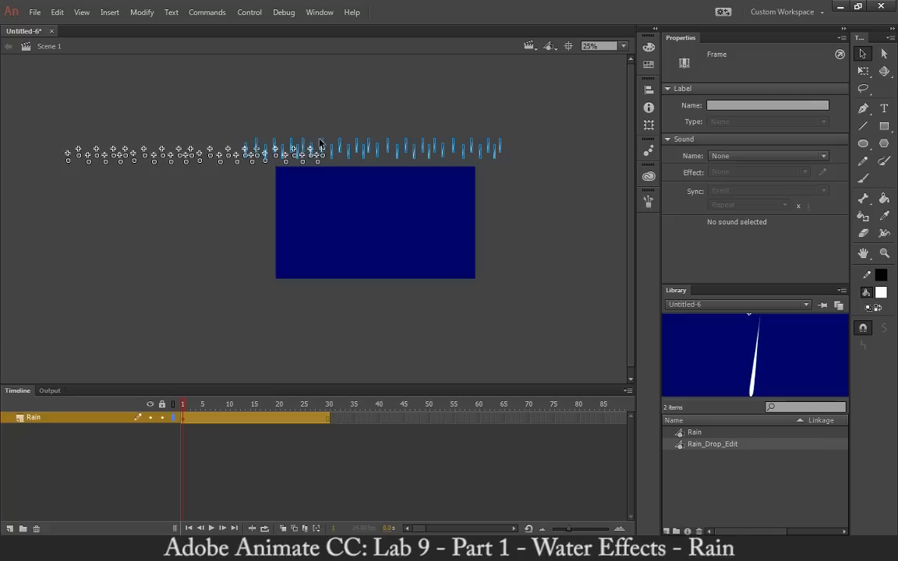
{"action": "right_click", "coordinate": [357, 147]}
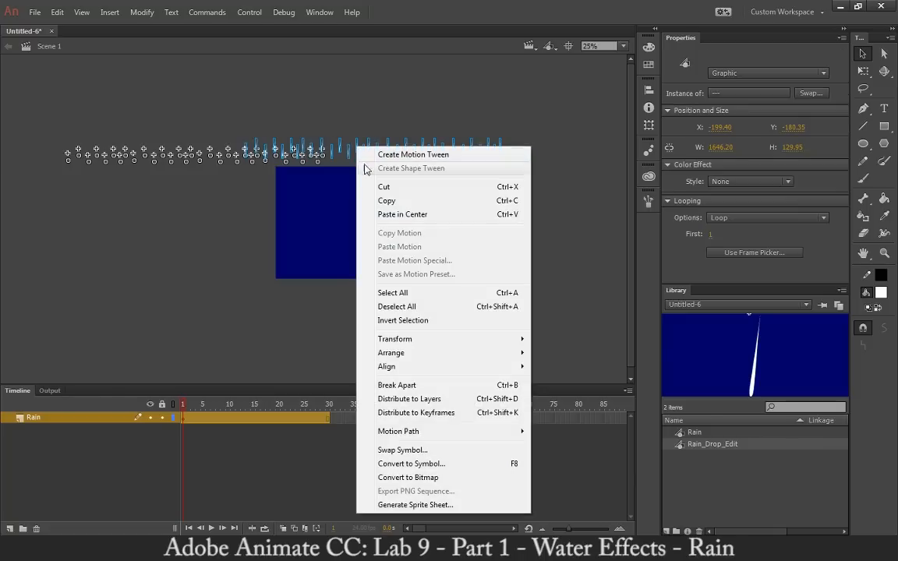
{"action": "left_click", "coordinate": [390, 464]}
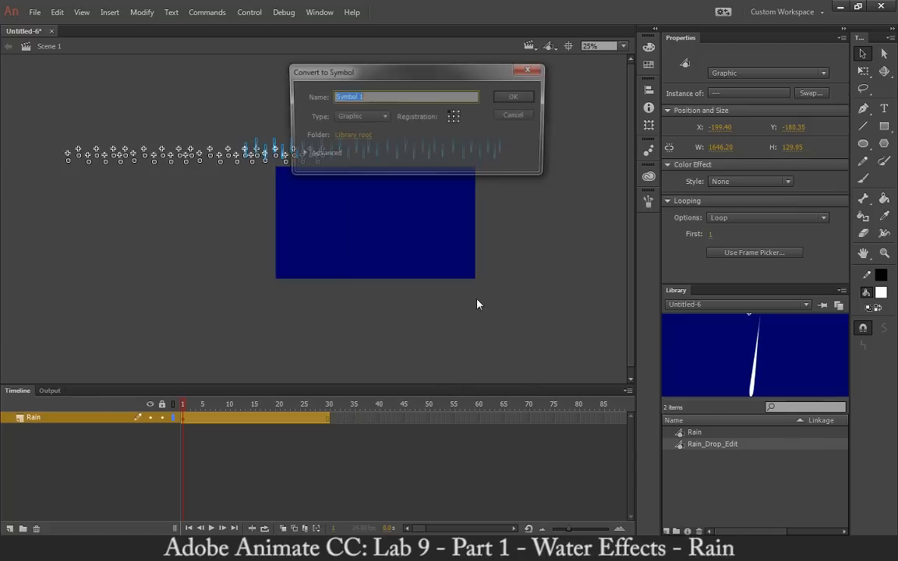
{"action": "type", "text": "Rain_Group"}
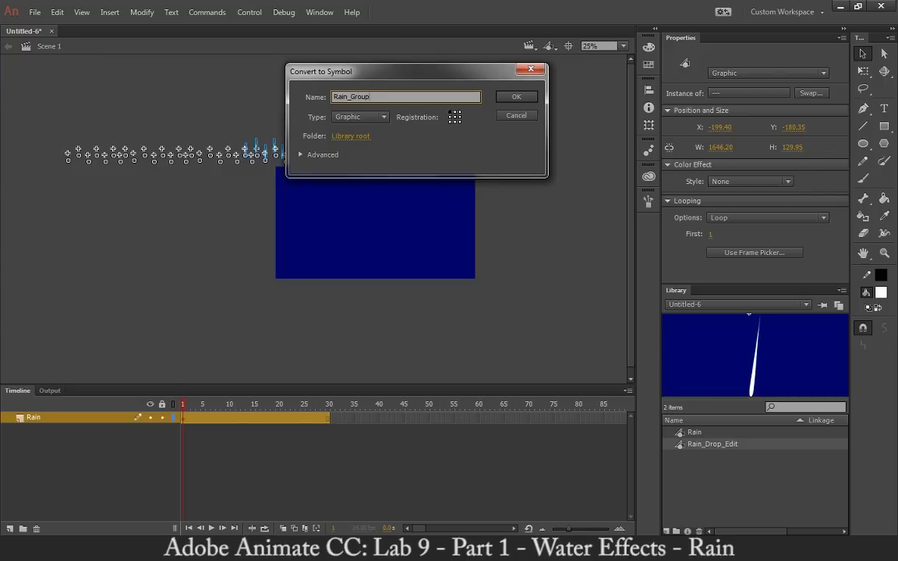
{"action": "type", "text": "_1"}
{"action": "key", "text": "Return"}
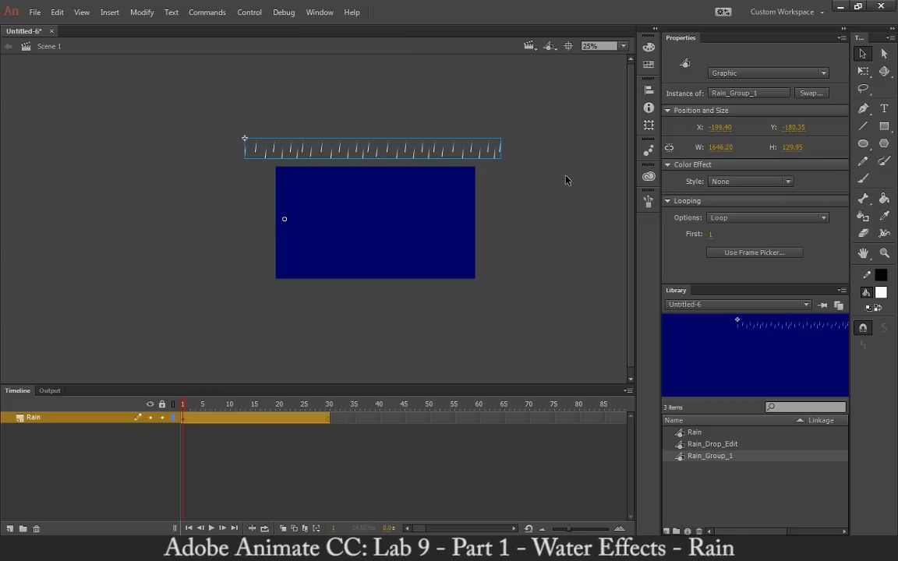
Step: Try to set the looping first frame of the Rain_Group_1 instance to 3
{"action": "left_click", "coordinate": [709, 234]}
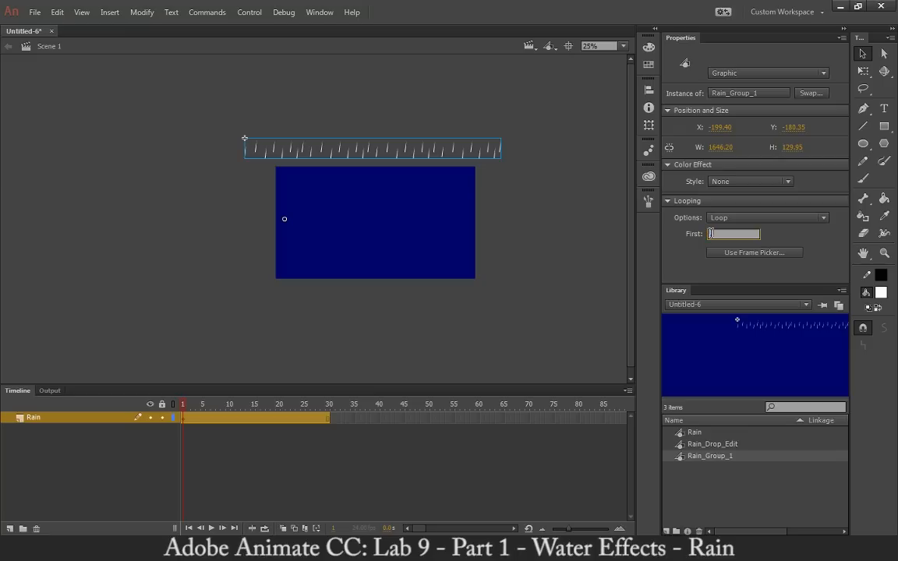
{"action": "key", "text": "Return"}
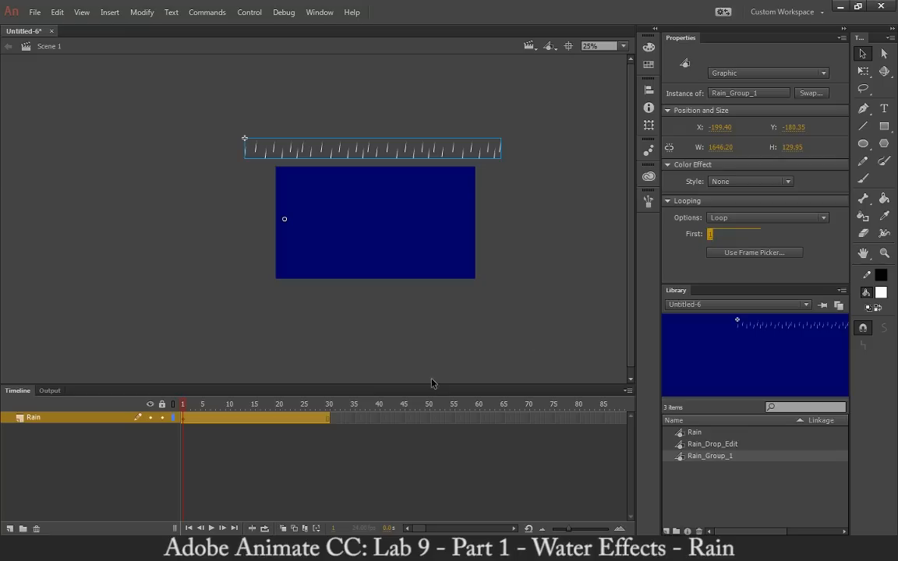
{"action": "left_click", "coordinate": [720, 234]}
{"action": "type", "text": "3"}
{"action": "left_click_drag", "start_coordinate": [721, 232], "coordinate": [692, 232]}
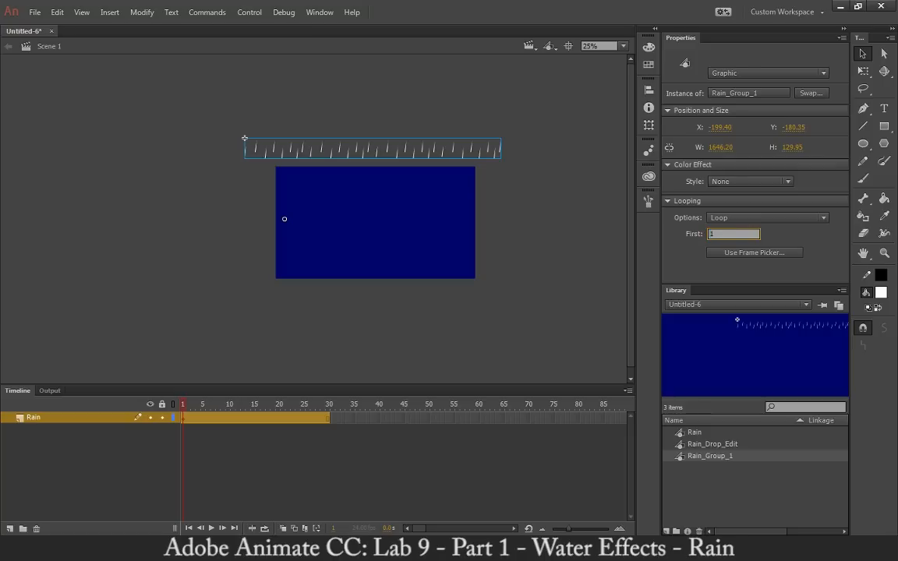
Step: Duplicate the Rain_Group_1 instance straight below the original row, at about Y -96.30
{"action": "left_click", "coordinate": [364, 157]}
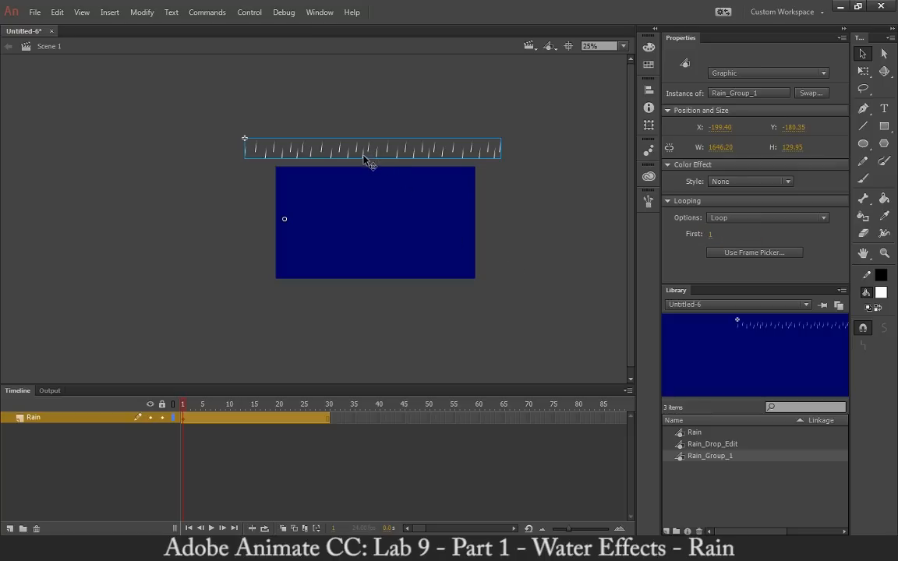
{"action": "left_click_drag", "start_coordinate": [364, 158], "coordinate": [369, 175]}
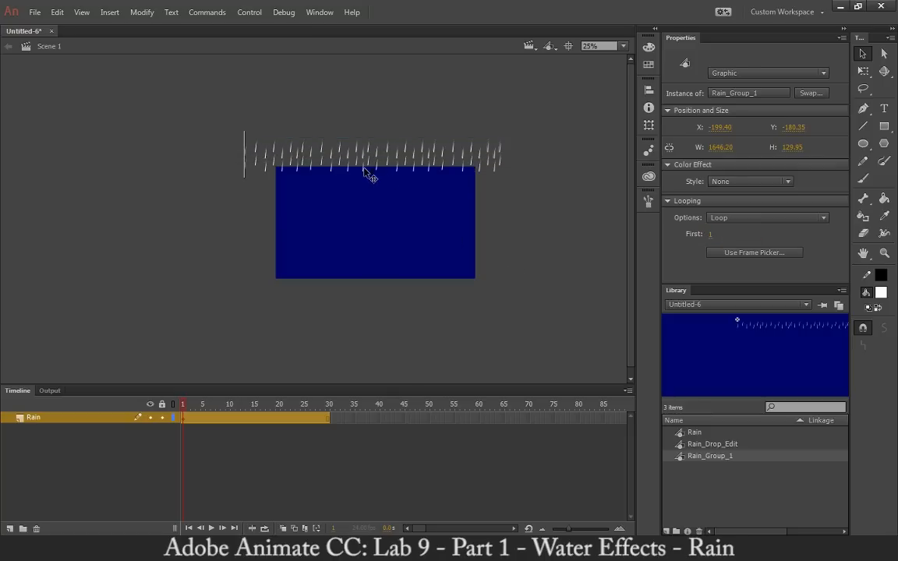
Step: Try to change the looping first frame of the lower Rain_Group_1 copy and scrub the timeline to check it
{"action": "left_click", "coordinate": [710, 235]}
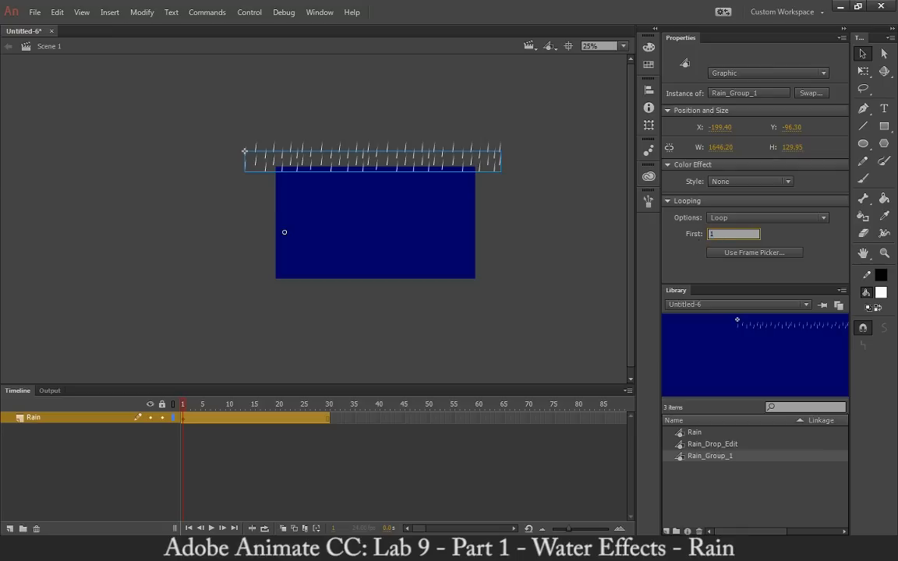
{"action": "key", "text": "Return"}
{"action": "left_click", "coordinate": [491, 168]}
{"action": "left_click", "coordinate": [496, 172]}
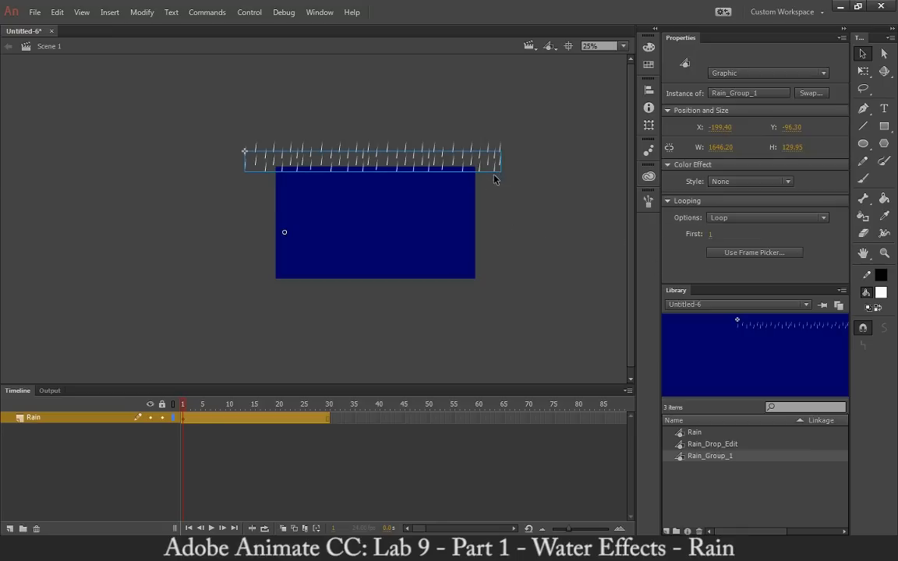
{"action": "mouse_move", "coordinate": [187, 407]}
{"action": "left_mouse_down"}
{"action": "mouse_move", "coordinate": [301, 409]}
{"action": "mouse_move", "coordinate": [182, 409]}
{"action": "left_mouse_up"}
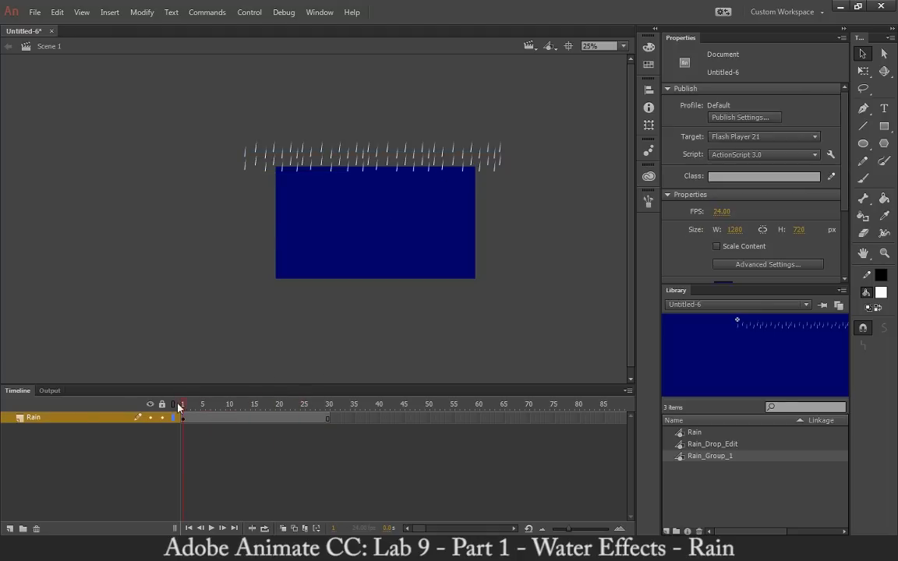
{"action": "left_click", "coordinate": [289, 173]}
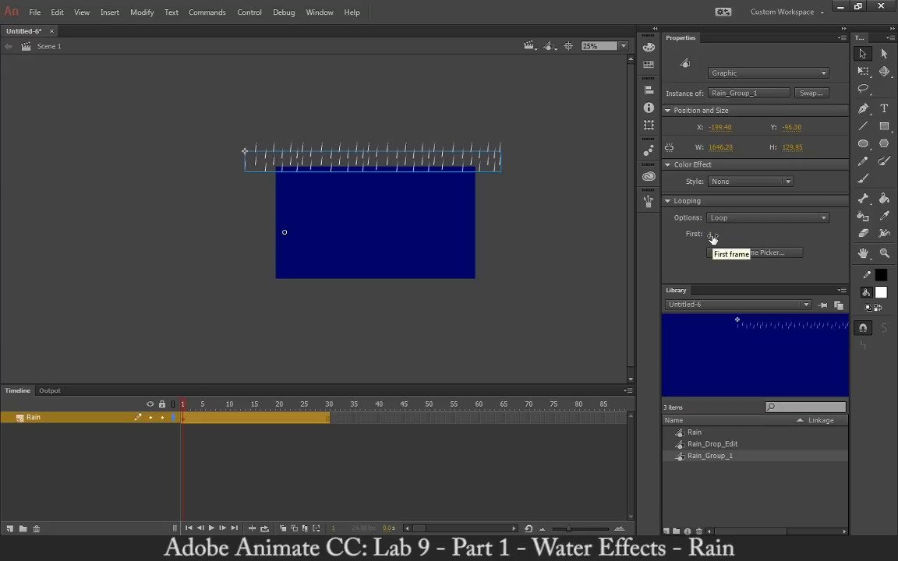
Step: Extend Layer 1 inside Rain_Group_1 to frame 10, and scrub through the Scene 1 timeline to check the motion
{"action": "double_click", "coordinate": [480, 171]}
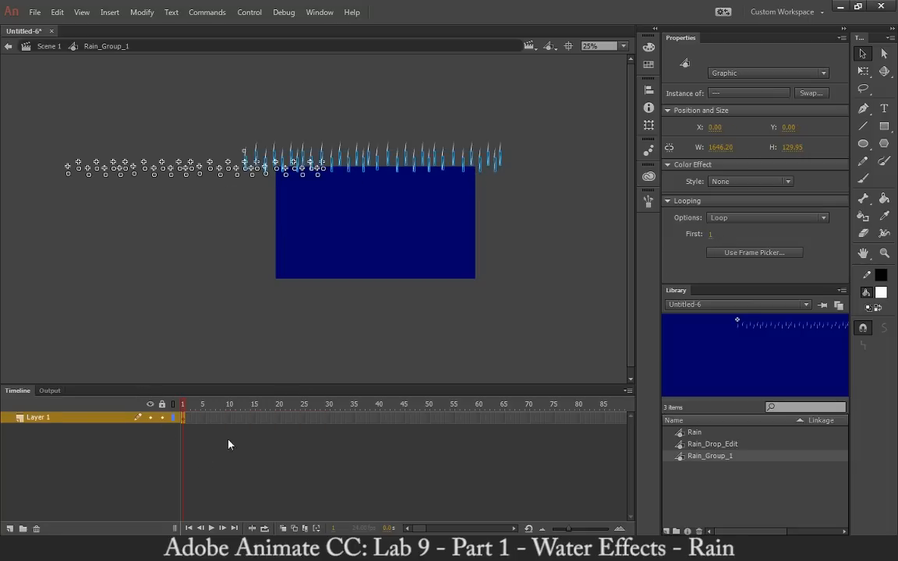
{"action": "right_click", "coordinate": [229, 419]}
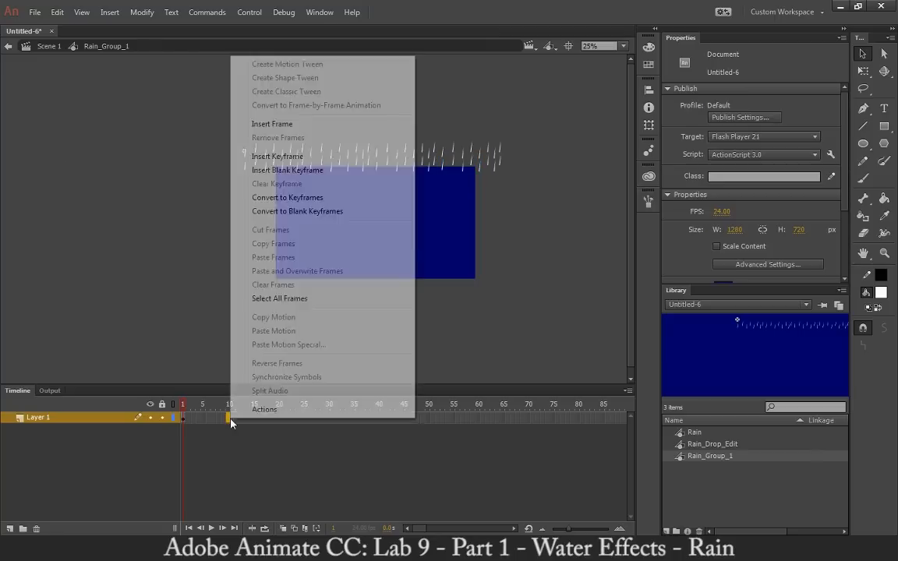
{"action": "left_click", "coordinate": [274, 126]}
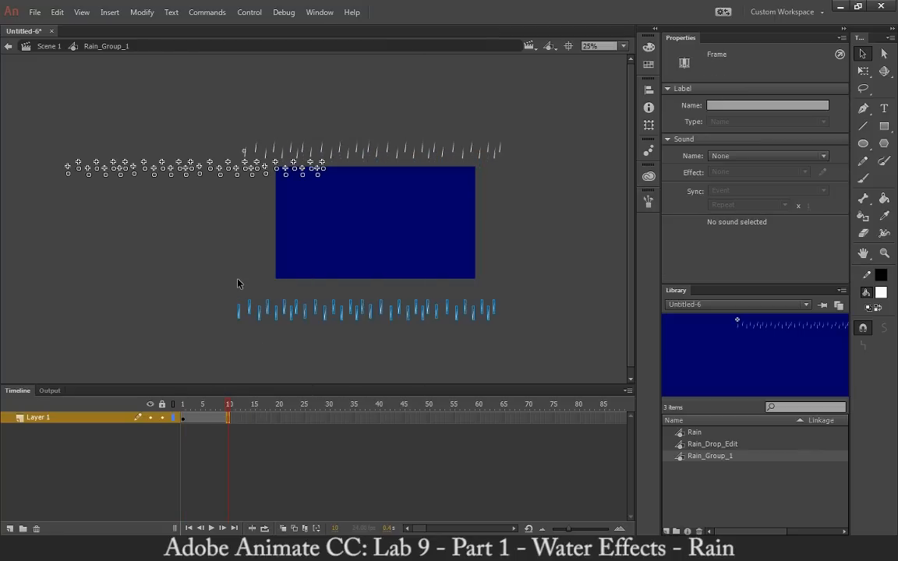
{"action": "double_click", "coordinate": [238, 244]}
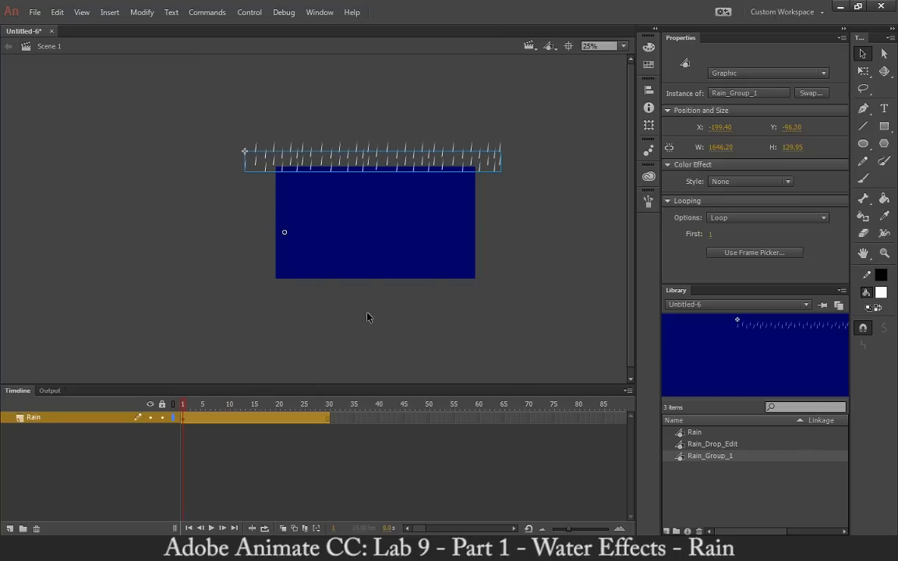
{"action": "left_click_drag", "start_coordinate": [185, 405], "coordinate": [233, 406]}
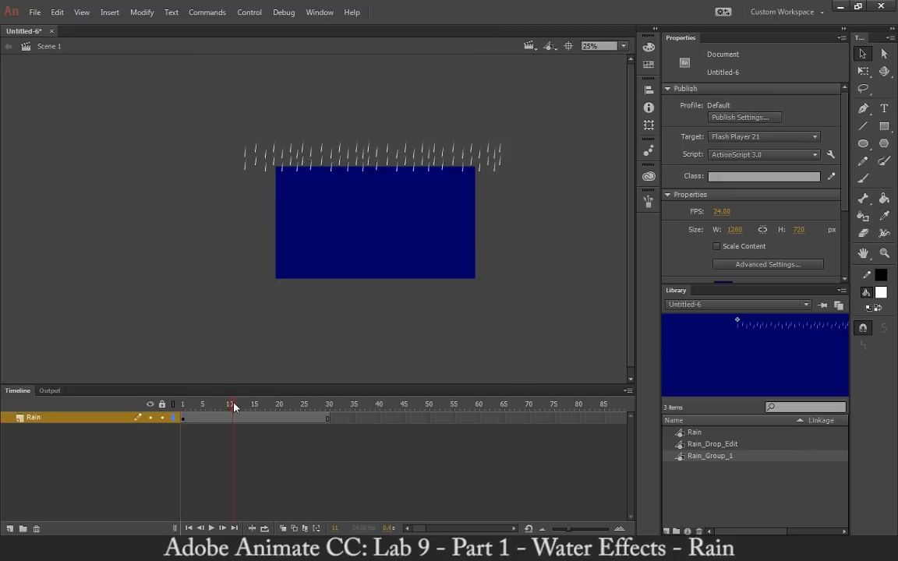
Step: Set the lower Rain_Group_1 copy's looping first frame to 3 and move it to about X -190.10, Y -280.35
{"action": "left_click", "coordinate": [399, 170]}
{"action": "left_click", "coordinate": [710, 234]}
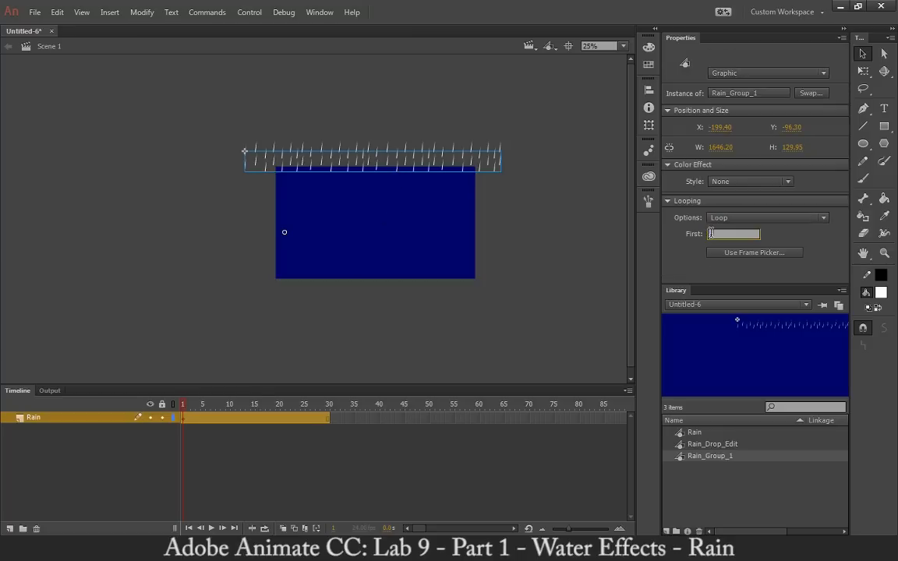
{"action": "type", "text": "5"}
{"action": "key", "text": "Return"}
{"action": "left_click_drag", "start_coordinate": [499, 195], "coordinate": [500, 168]}
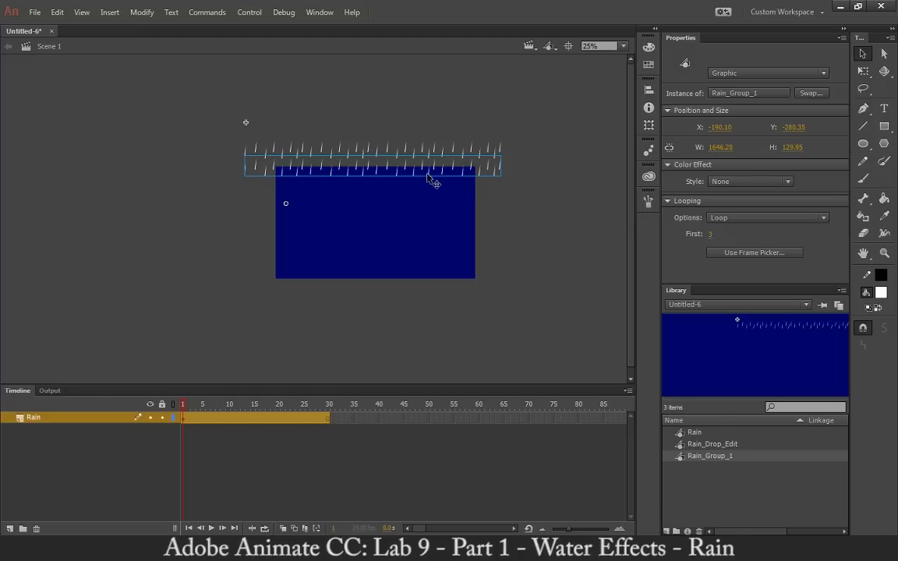
Step: Add another Rain_Group_1 copy with looping first frame 5 and place it below the second row at about X -180.75, Y -375.20
{"action": "key", "text": "ctrl+v"}
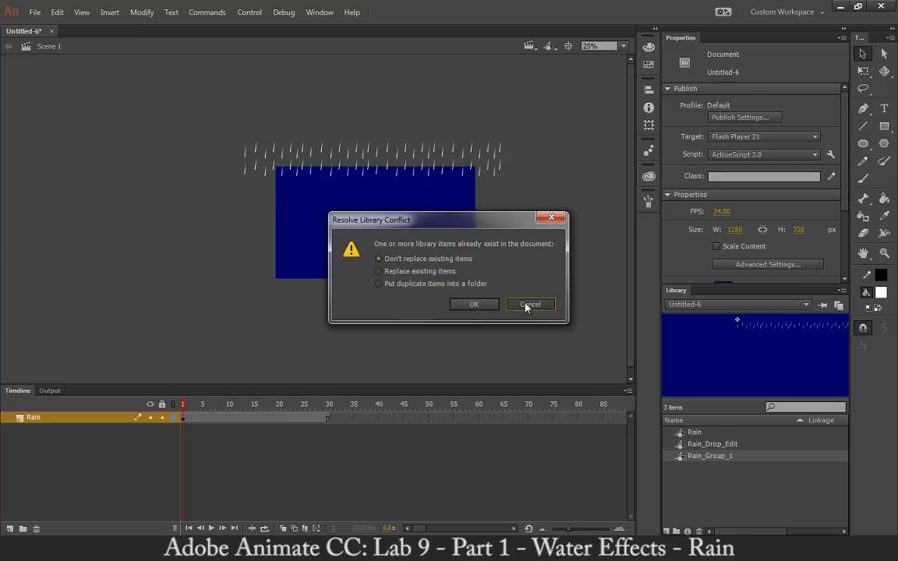
{"action": "left_click", "coordinate": [491, 303]}
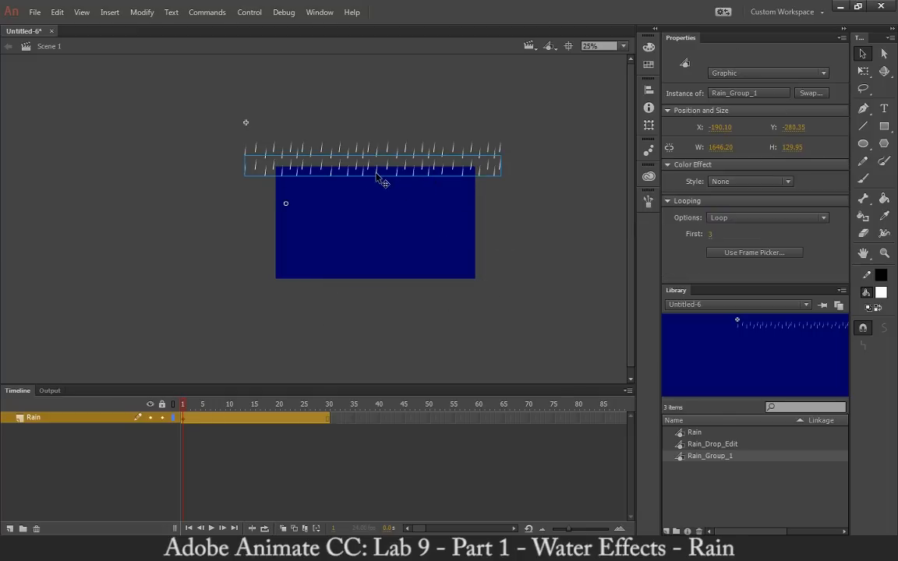
{"action": "left_click_drag", "start_coordinate": [382, 181], "coordinate": [371, 208]}
{"action": "left_click", "coordinate": [709, 236]}
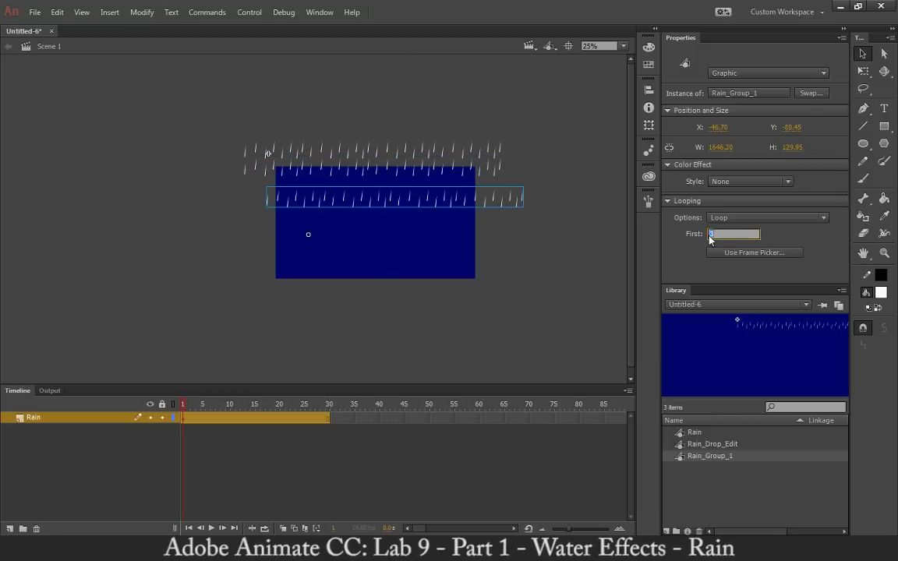
{"action": "type", "text": "5"}
{"action": "key", "text": "Return"}
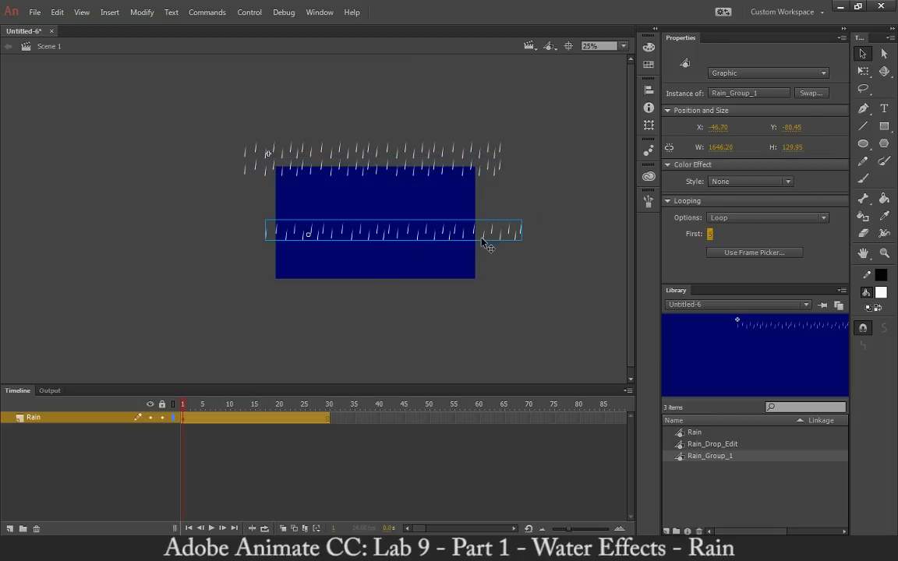
{"action": "left_click_drag", "start_coordinate": [480, 244], "coordinate": [467, 198]}
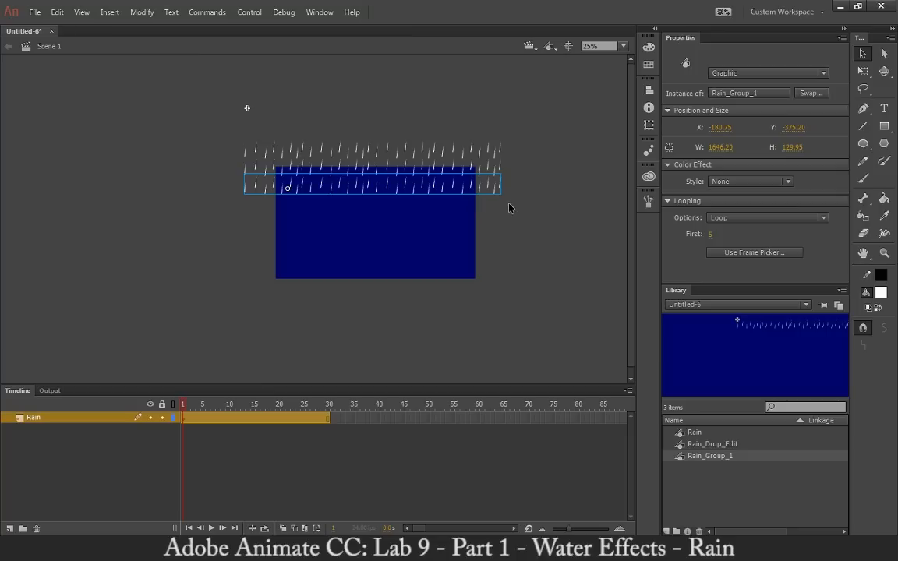
Step: Add a fourth Rain_Group_1 row with looping first frame 7, positioned at about X -194.75, Y -484.55
{"action": "key", "text": "ctrl+v"}
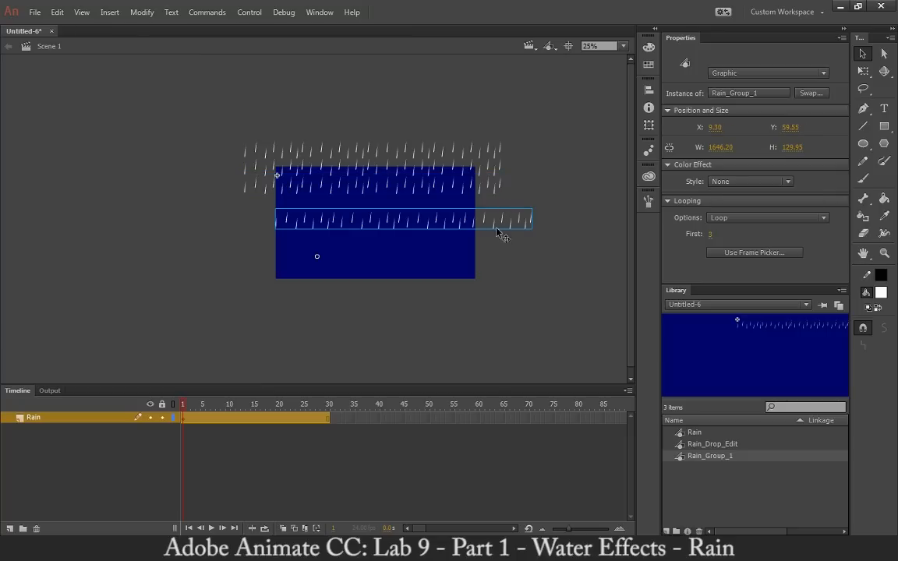
{"action": "left_click", "coordinate": [711, 235]}
{"action": "type", "text": "7"}
{"action": "key", "text": "Return"}
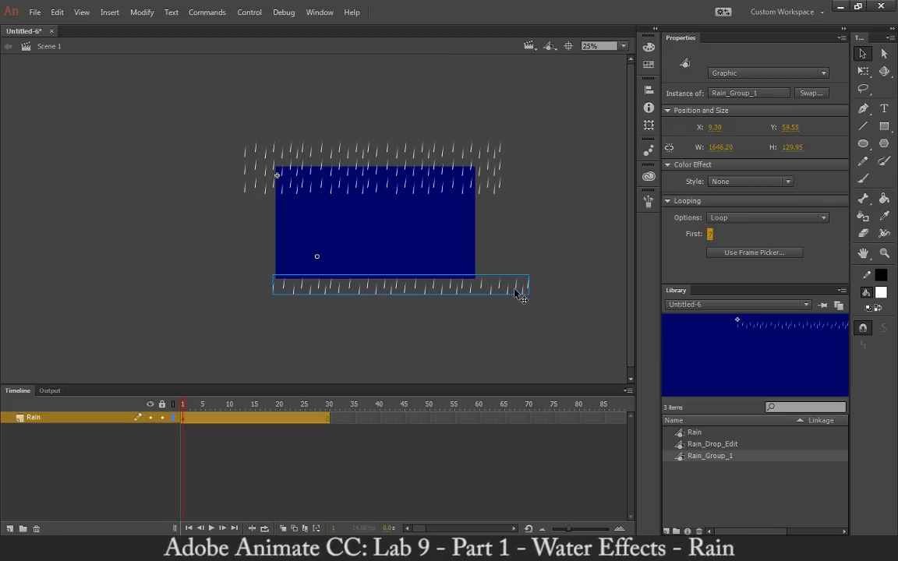
{"action": "left_click_drag", "start_coordinate": [522, 293], "coordinate": [489, 208]}
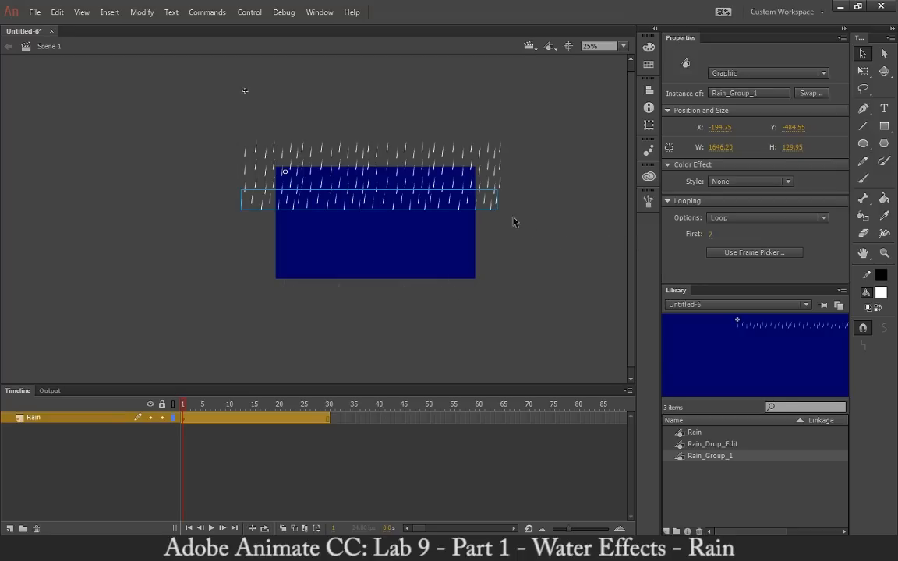
{"action": "left_click_drag", "start_coordinate": [495, 211], "coordinate": [492, 212]}
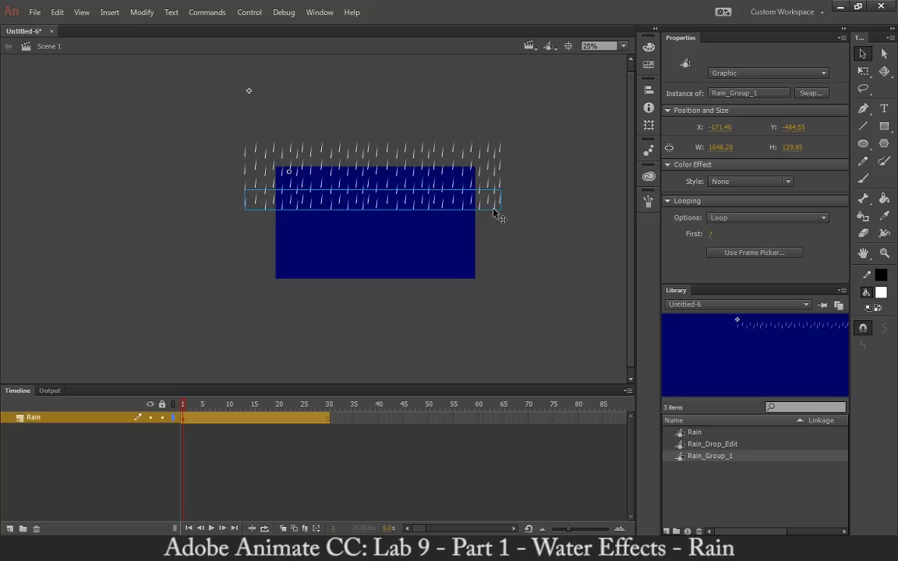
Step: Add a fifth Rain_Group_1 row with looping first frame 9, positioned at about X -185.45, Y -592.60
{"action": "key", "text": "ctrl+v"}
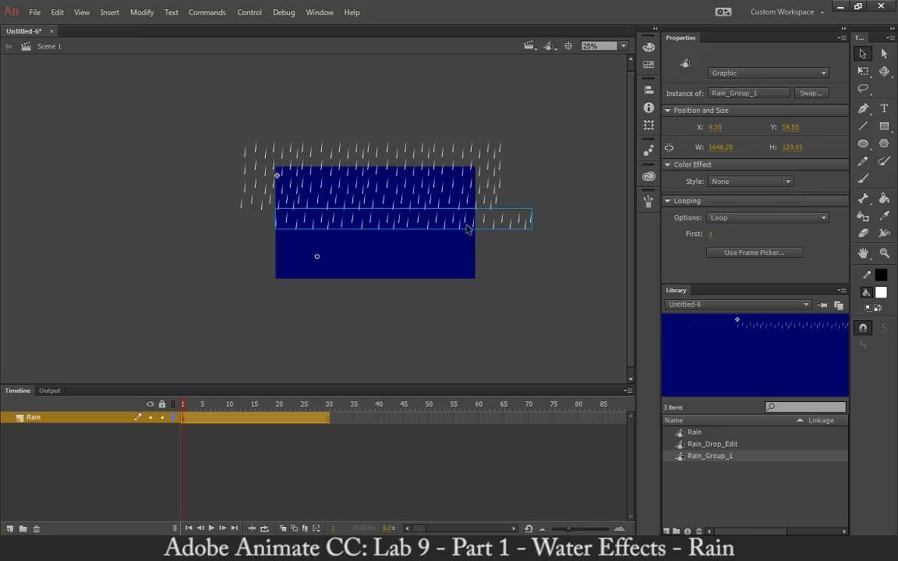
{"action": "left_click_drag", "start_coordinate": [431, 230], "coordinate": [394, 232]}
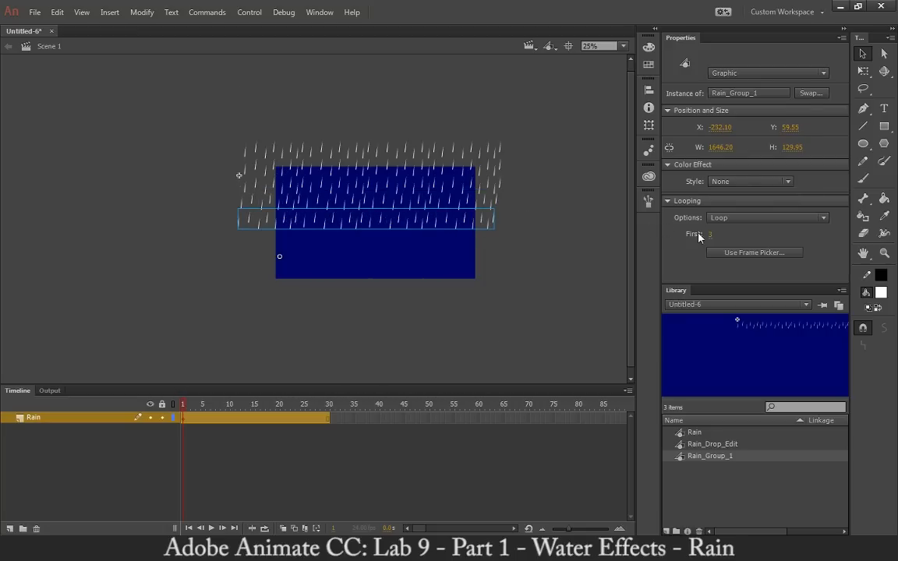
{"action": "left_click", "coordinate": [708, 235]}
{"action": "type", "text": "9"}
{"action": "key", "text": "Return"}
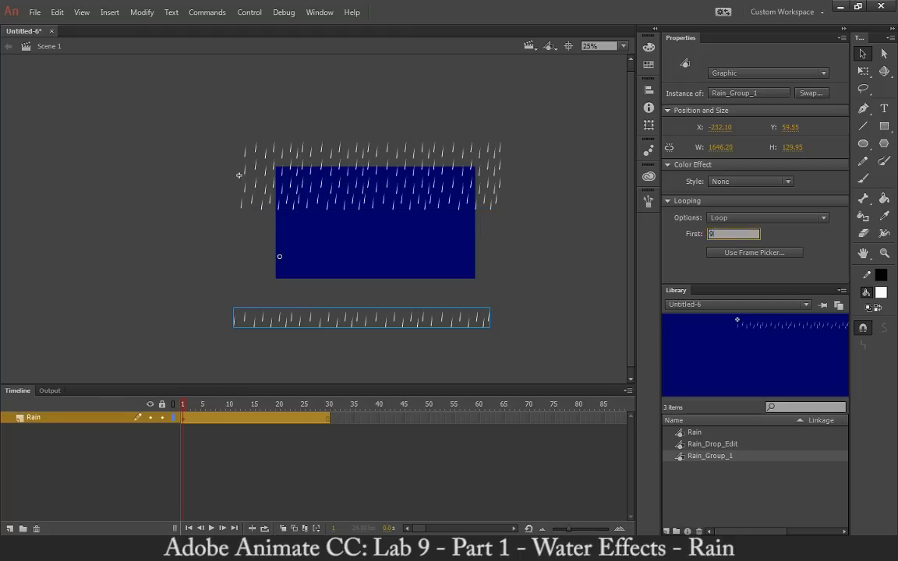
{"action": "left_click_drag", "start_coordinate": [465, 321], "coordinate": [474, 222]}
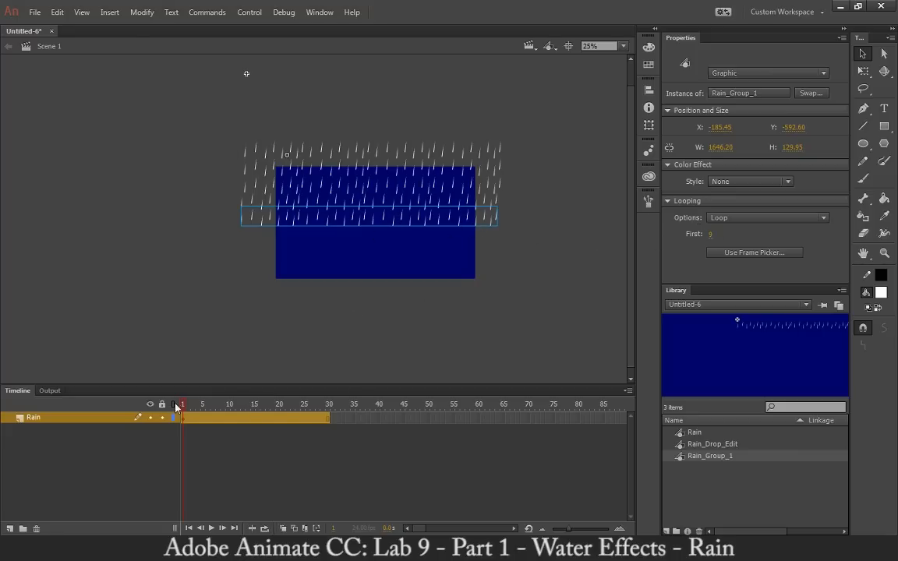
Step: Scrub the first frames of the Scene 1 timeline to check how the five rain rows move
{"action": "left_click_drag", "start_coordinate": [182, 406], "coordinate": [120, 423]}
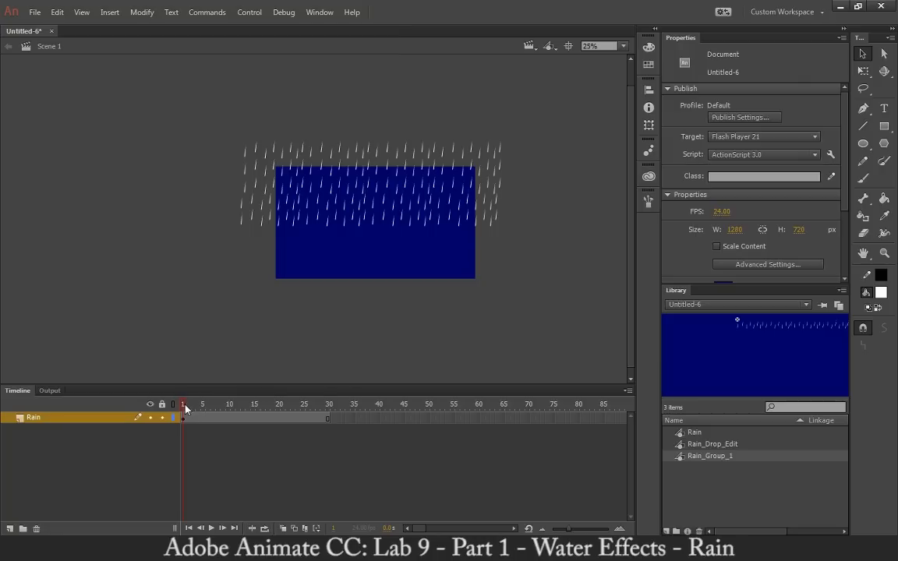
{"action": "left_click_drag", "start_coordinate": [185, 408], "coordinate": [124, 411]}
{"action": "left_click_drag", "start_coordinate": [188, 407], "coordinate": [213, 407]}
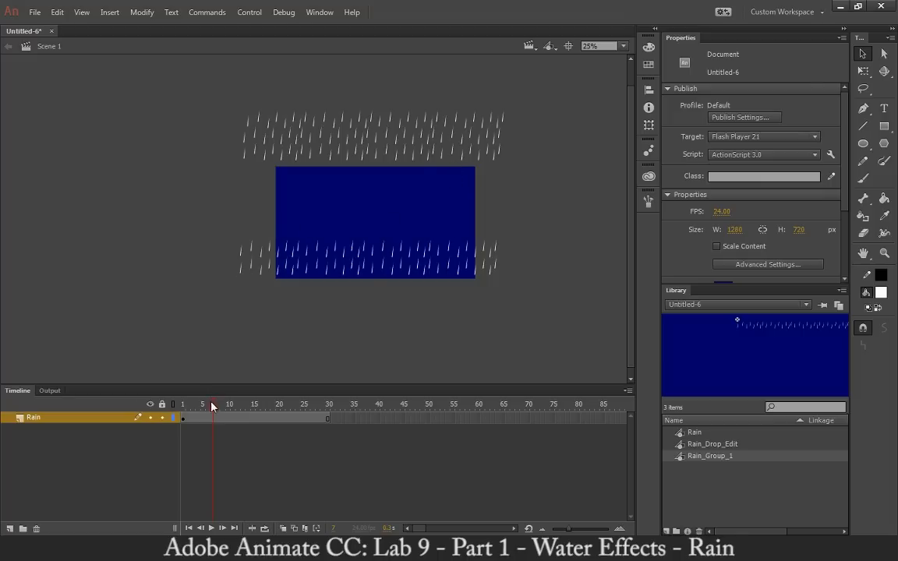
{"action": "left_click_drag", "start_coordinate": [212, 405], "coordinate": [119, 406]}
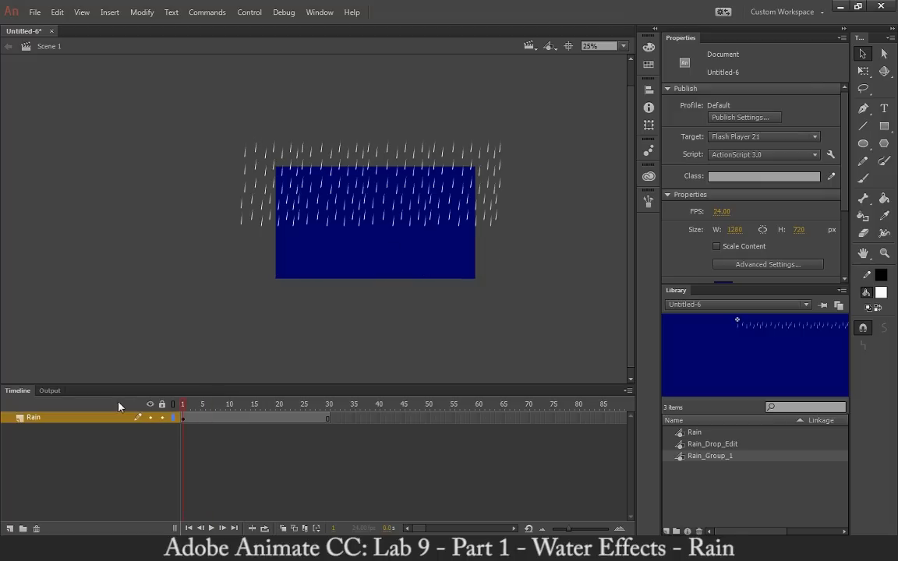
Step: Paste a sixth Rain_Group_1 copy just below the fifth row at about X -74.70, Y 148.05, and play the timeline
{"action": "left_click", "coordinate": [394, 224]}
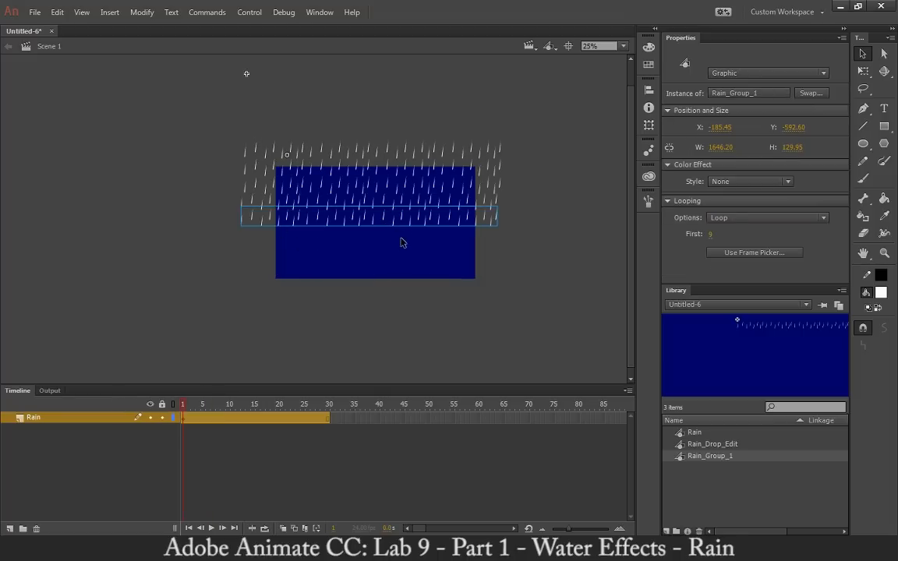
{"action": "key", "text": "ctrl+v"}
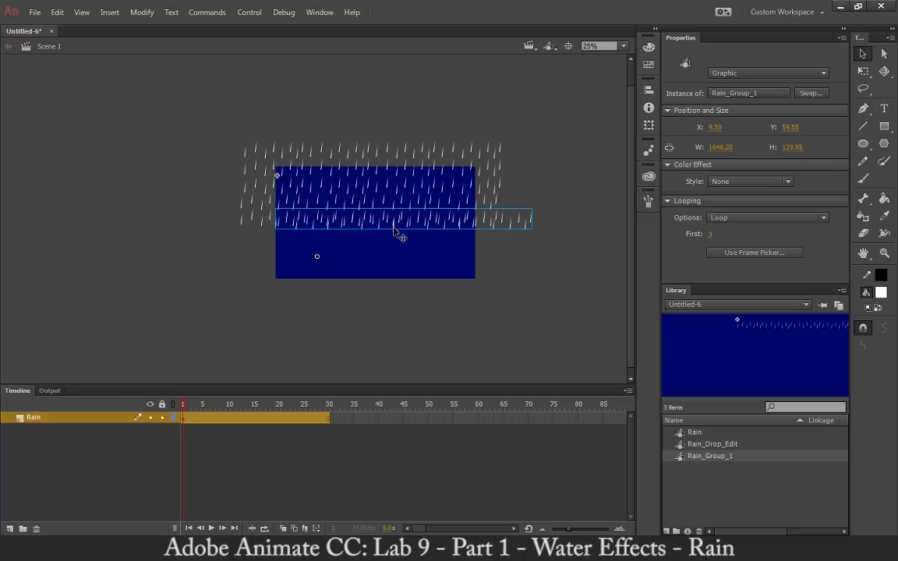
{"action": "left_click_drag", "start_coordinate": [393, 227], "coordinate": [381, 241]}
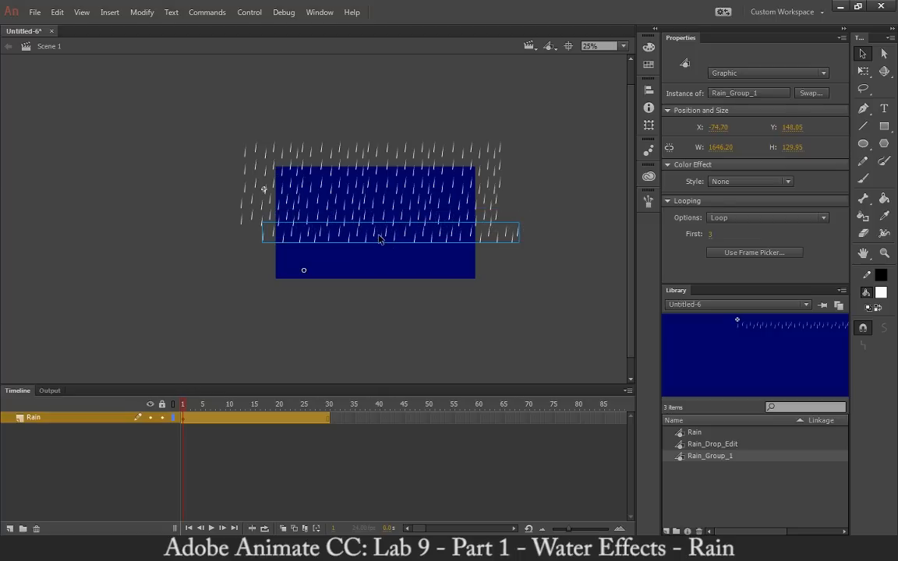
{"action": "key", "text": "Return"}
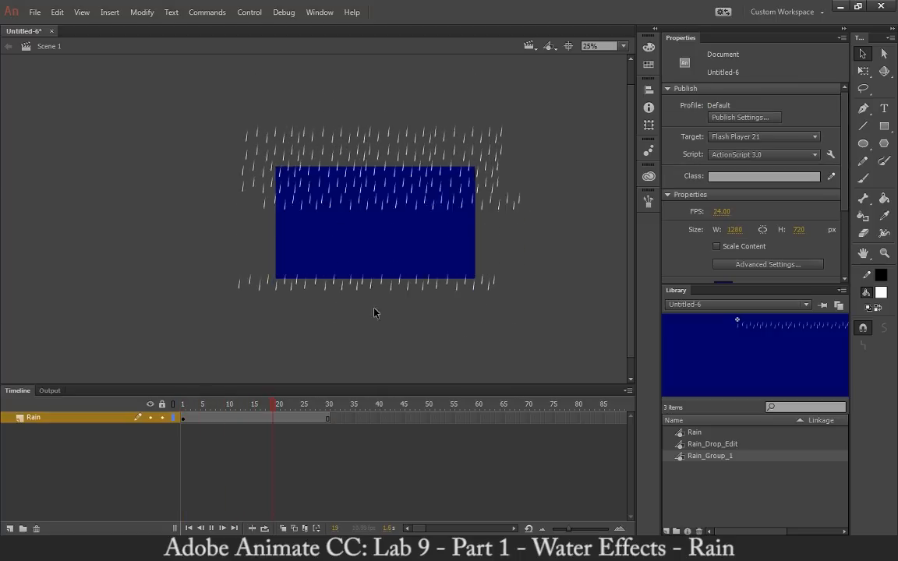
{"action": "left_click", "coordinate": [354, 236]}
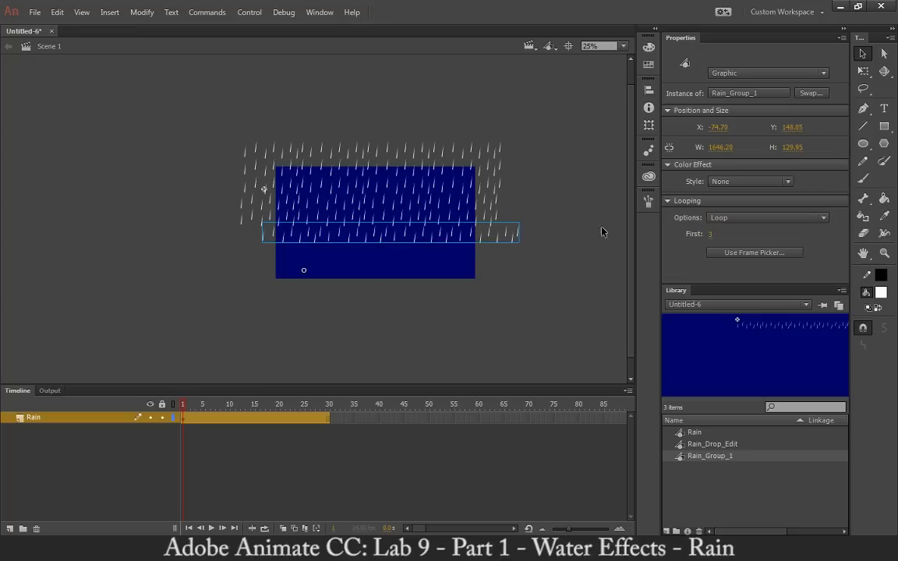
Step: Set the sixth copy's looping first frame to 10 and move it to the stage's lower edge, about X -180.75, Y -300.05
{"action": "left_click", "coordinate": [710, 234]}
{"action": "type", "text": "10"}
{"action": "key", "text": "Return"}
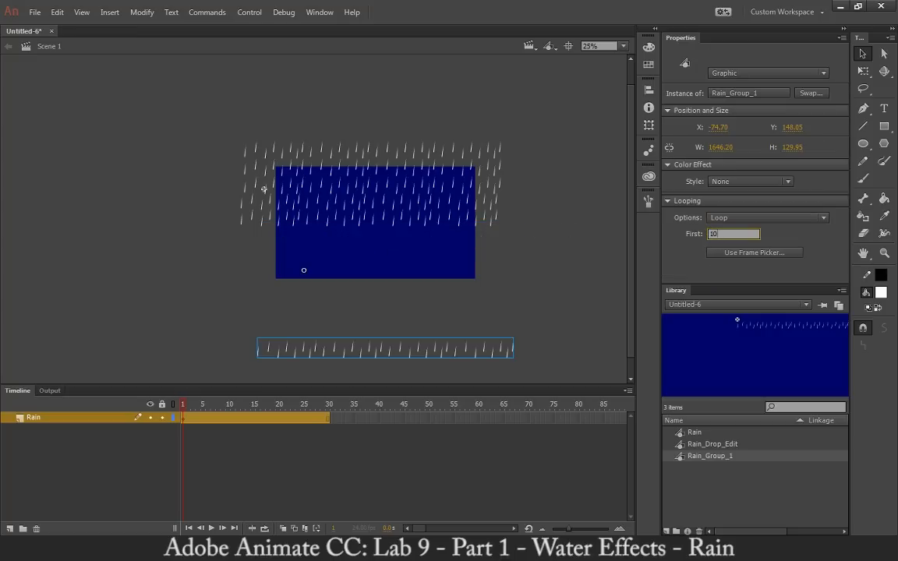
{"action": "left_click_drag", "start_coordinate": [446, 354], "coordinate": [431, 245]}
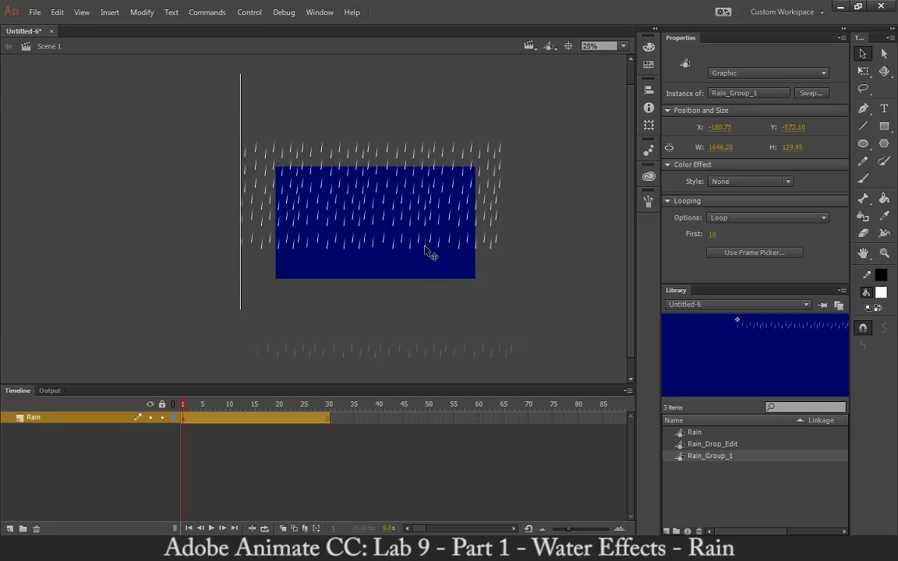
{"action": "left_click_drag", "start_coordinate": [428, 251], "coordinate": [431, 292]}
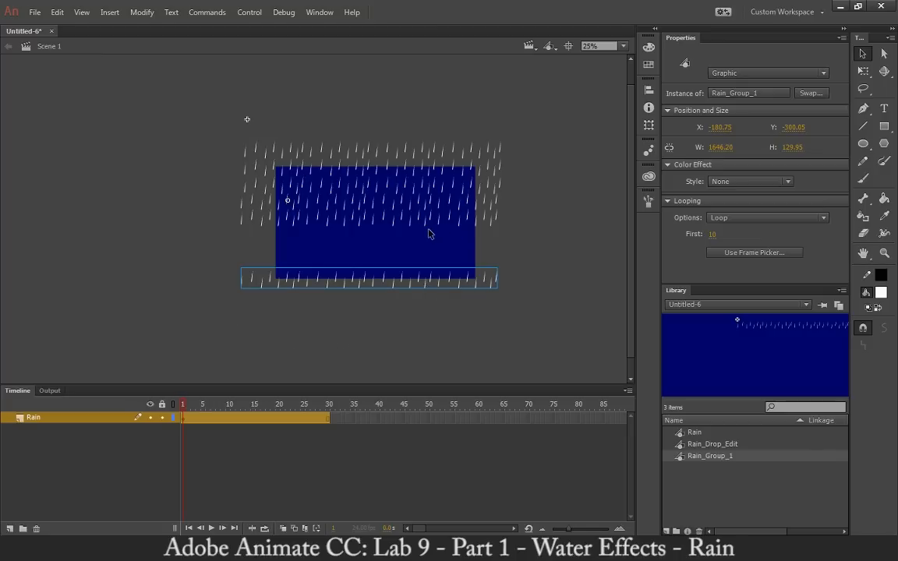
Step: Add a Rain_Group_1 copy with looping first frame 9 just above the bottom row, at about X -190.15, Y -292.50
{"action": "key", "text": "ctrl+v"}
{"action": "left_click_drag", "start_coordinate": [429, 233], "coordinate": [417, 253]}
{"action": "left_click", "coordinate": [709, 234]}
{"action": "type", "text": "9"}
{"action": "key", "text": "Return"}
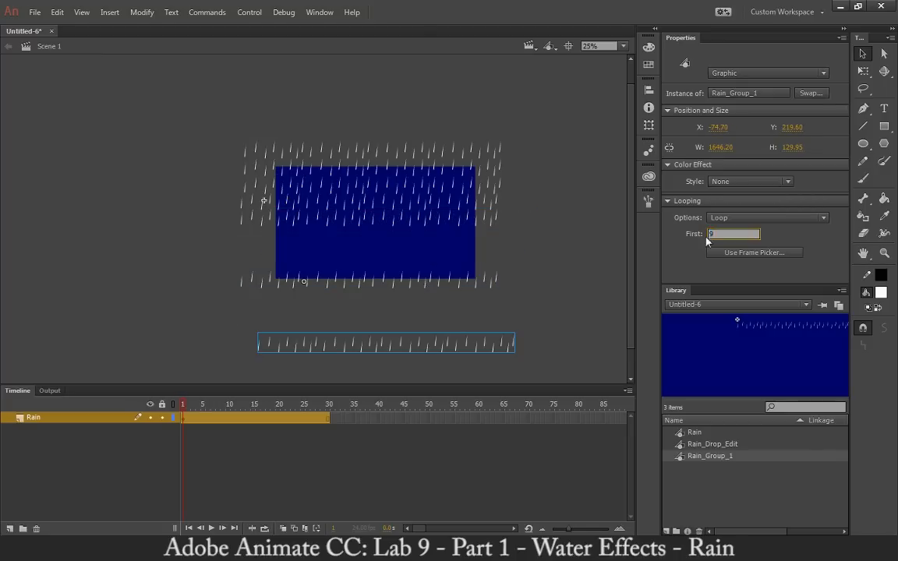
{"action": "left_click_drag", "start_coordinate": [448, 323], "coordinate": [429, 264]}
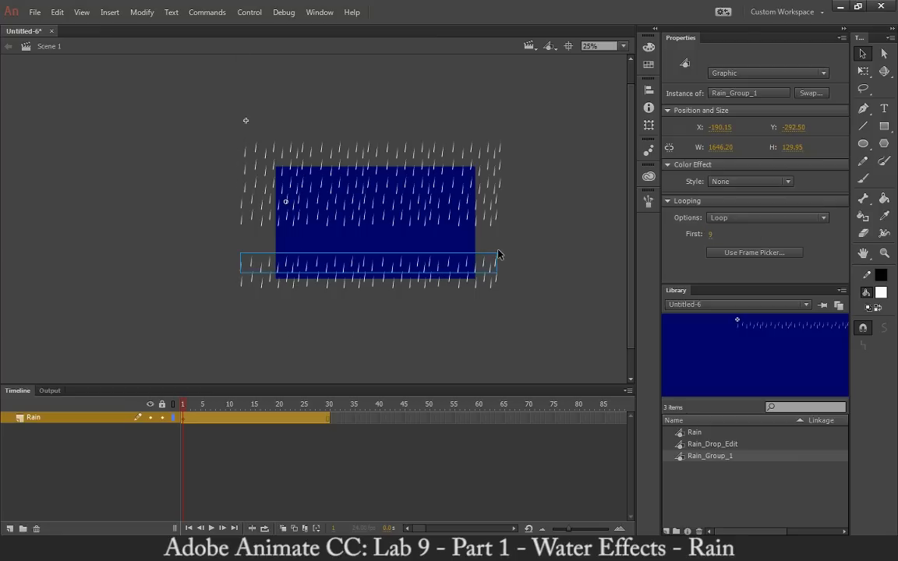
Step: Place another Rain_Group_1 copy in the remaining gap with looping first frame 7, at about X -194.75, Y -200.50
{"action": "mouse_move", "coordinate": [499, 255]}
{"action": "left_mouse_down"}
{"action": "mouse_move", "coordinate": [533, 210]}
{"action": "mouse_move", "coordinate": [502, 251]}
{"action": "left_mouse_up"}
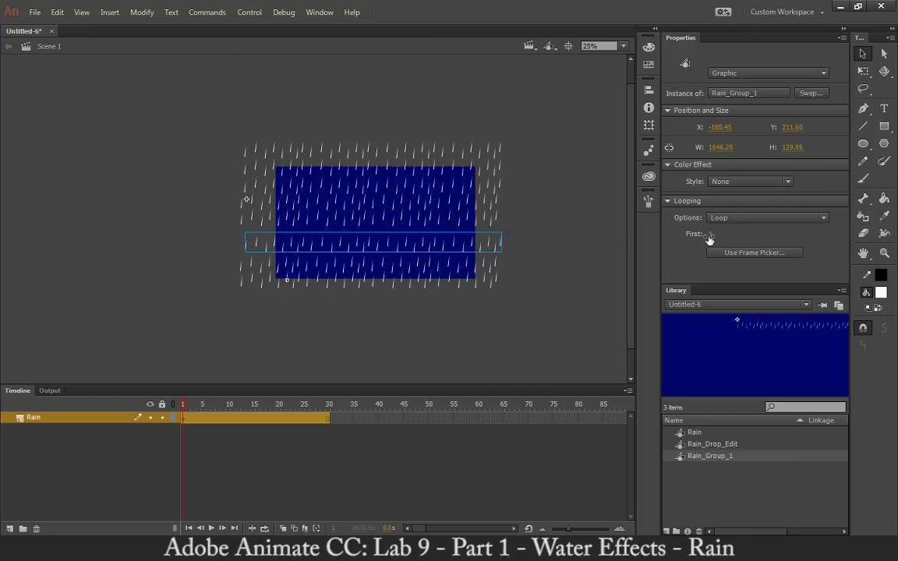
{"action": "left_click", "coordinate": [709, 234]}
{"action": "type", "text": "2"}
{"action": "key", "text": "Return"}
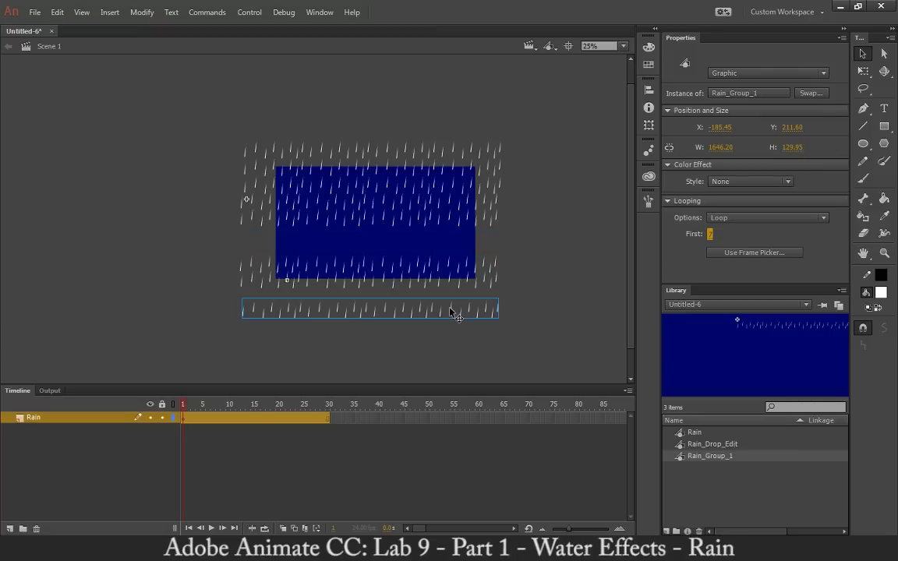
{"action": "left_click_drag", "start_coordinate": [451, 311], "coordinate": [450, 231]}
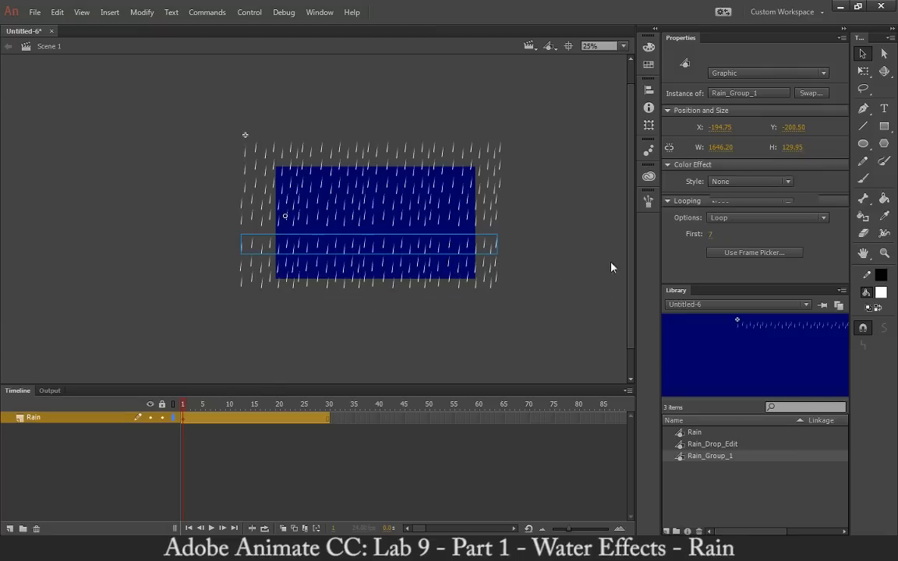
Step: Fill the last gap between rows with a Rain_Group_1 copy, looping first frame 6, at about X -157.45, Y -192.45
{"action": "key", "text": "ctrl+v"}
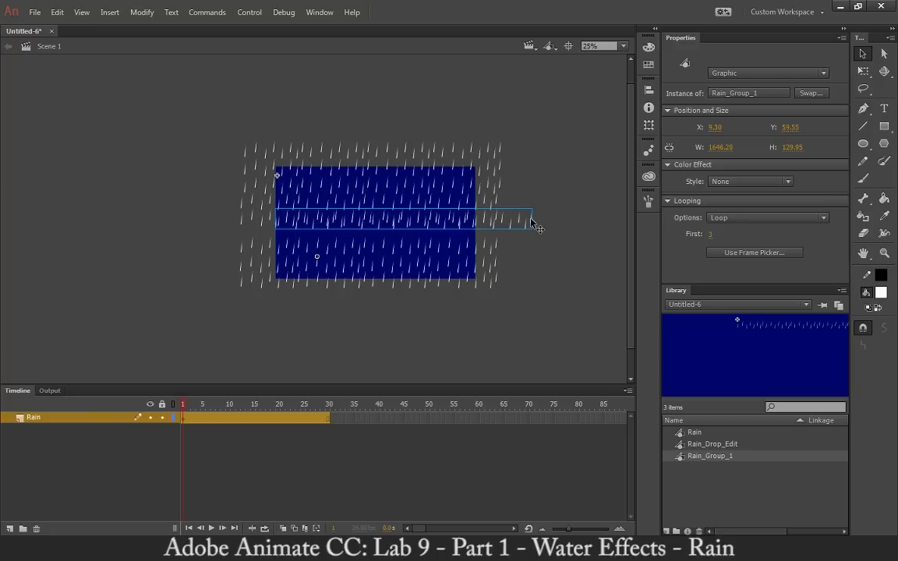
{"action": "left_click_drag", "start_coordinate": [532, 219], "coordinate": [515, 232]}
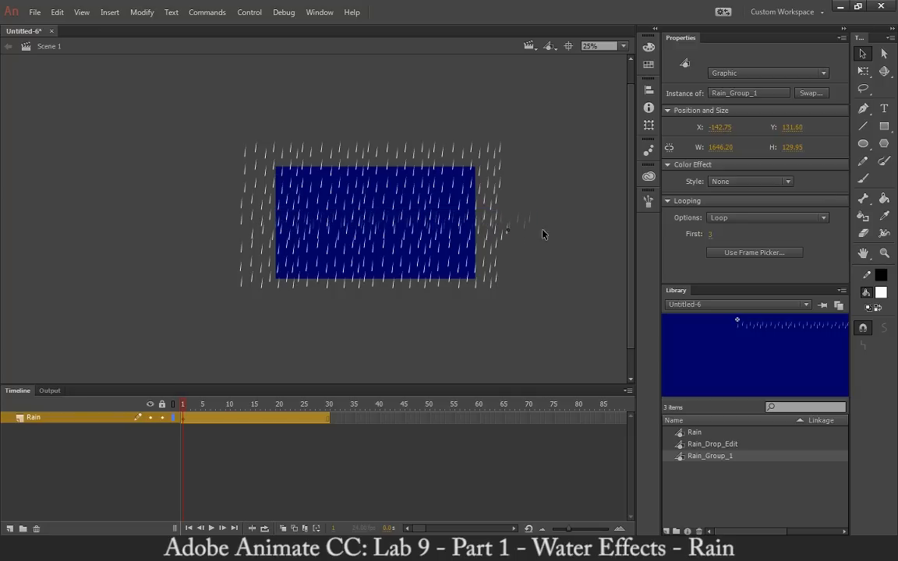
{"action": "left_click", "coordinate": [710, 236]}
{"action": "type", "text": "6"}
{"action": "key", "text": "Return"}
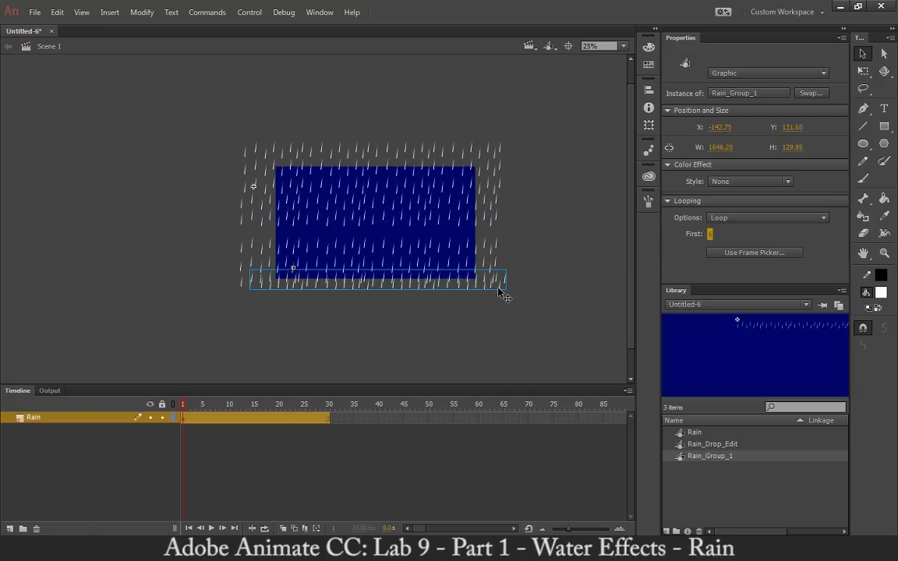
{"action": "left_click_drag", "start_coordinate": [498, 291], "coordinate": [496, 243]}
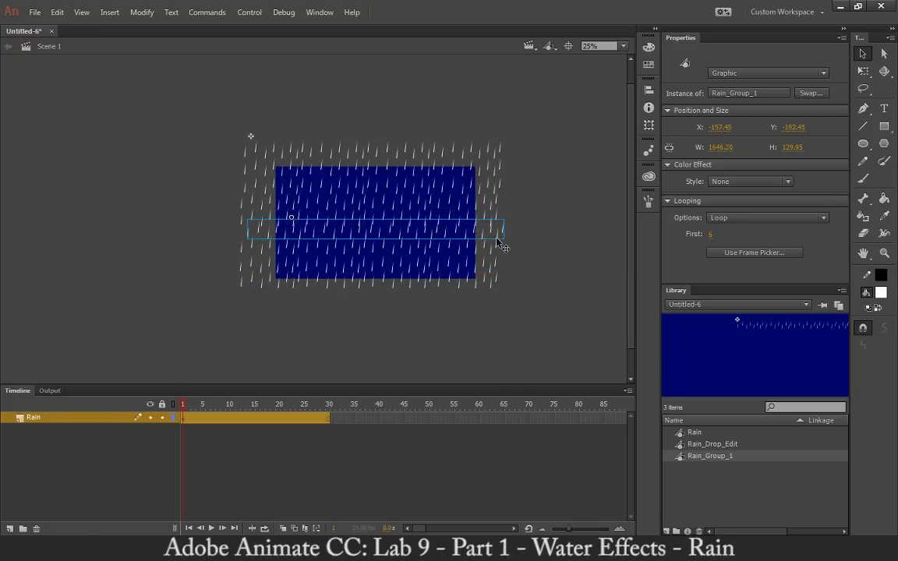
Step: Play and scrub the Scene 1 timeline to check the full-stage rain motion
{"action": "key", "text": "Return"}
{"action": "key", "text": "Return"}
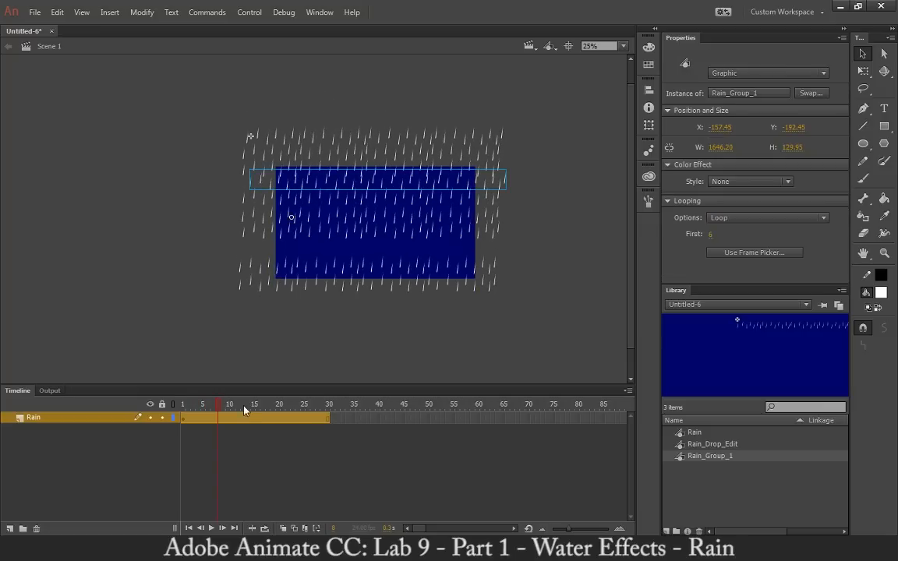
{"action": "left_click_drag", "start_coordinate": [220, 410], "coordinate": [185, 412]}
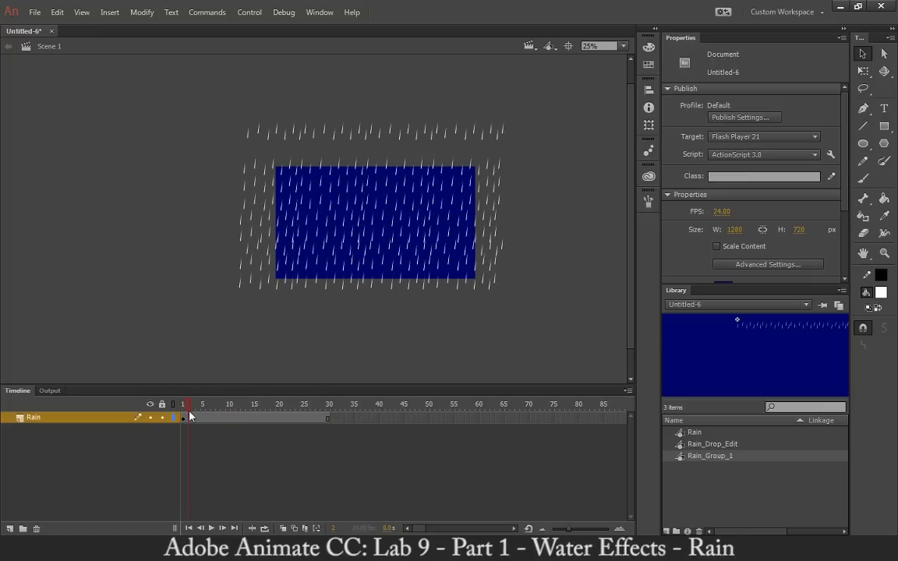
Step: Paste another Rain_Group_1 copy on frame 1 and place its row just below the stage, at about X -180.75, Y -200.50
{"action": "left_click_drag", "start_coordinate": [190, 416], "coordinate": [179, 417]}
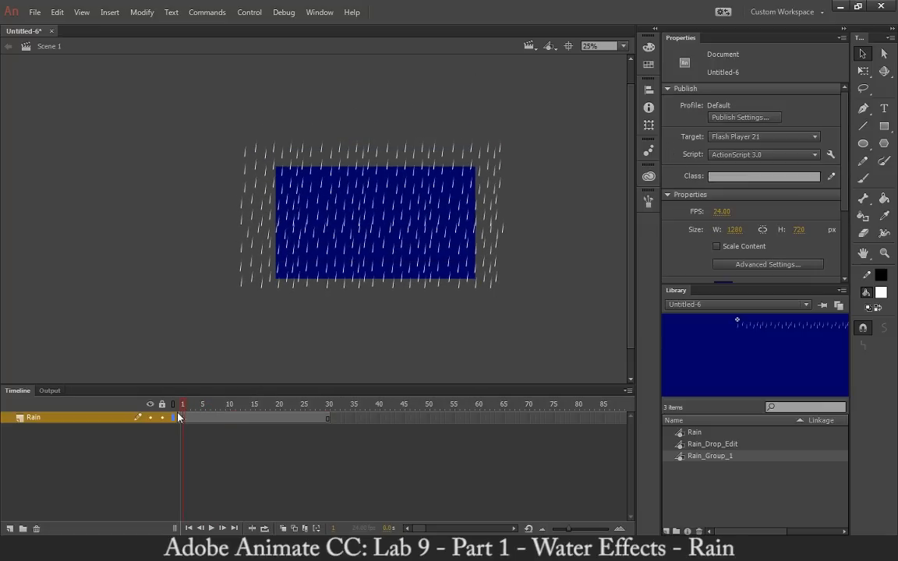
{"action": "left_click", "coordinate": [490, 288]}
{"action": "key", "text": "ctrl+v"}
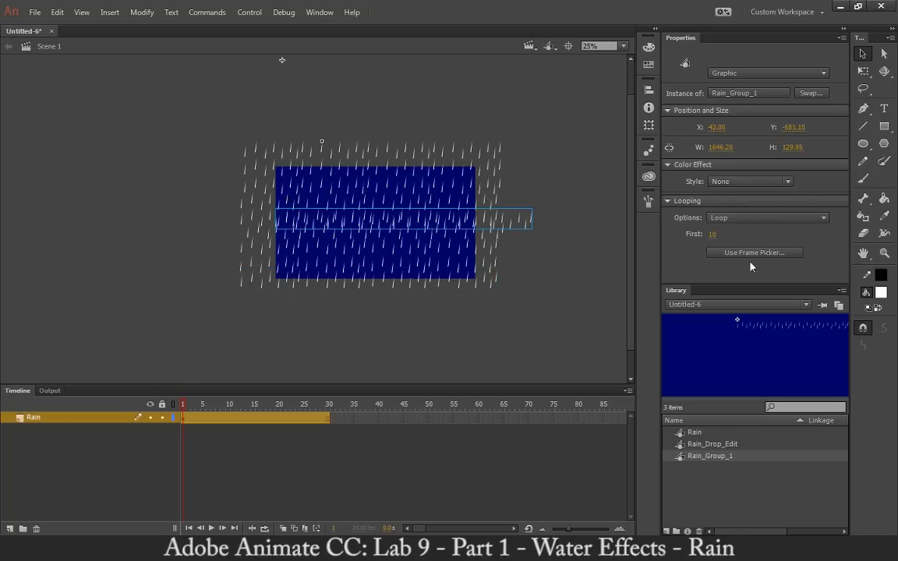
{"action": "left_click_drag", "start_coordinate": [529, 224], "coordinate": [488, 302]}
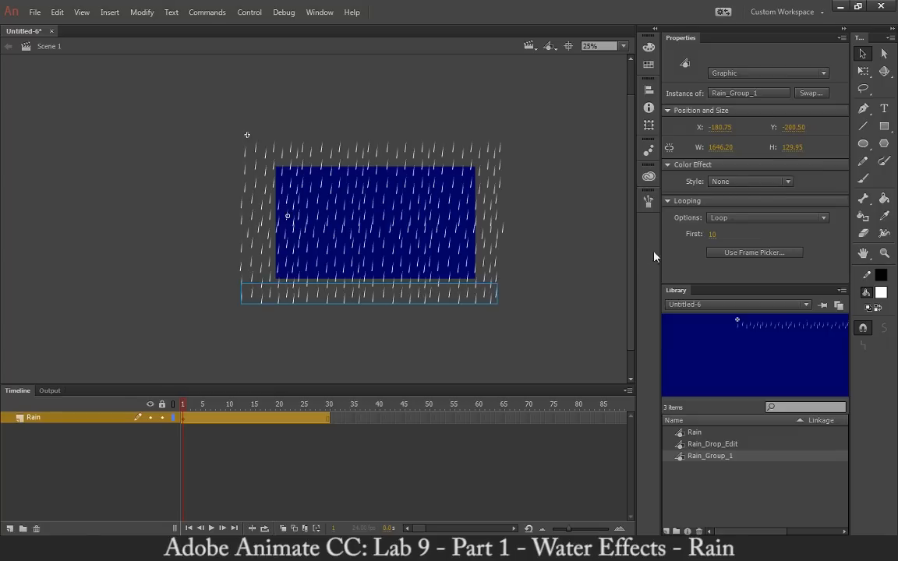
Step: Try looping first frame 7 on the copy below the stage at about X -171.45, Y 72.20, and undo both changes
{"action": "left_click", "coordinate": [712, 235]}
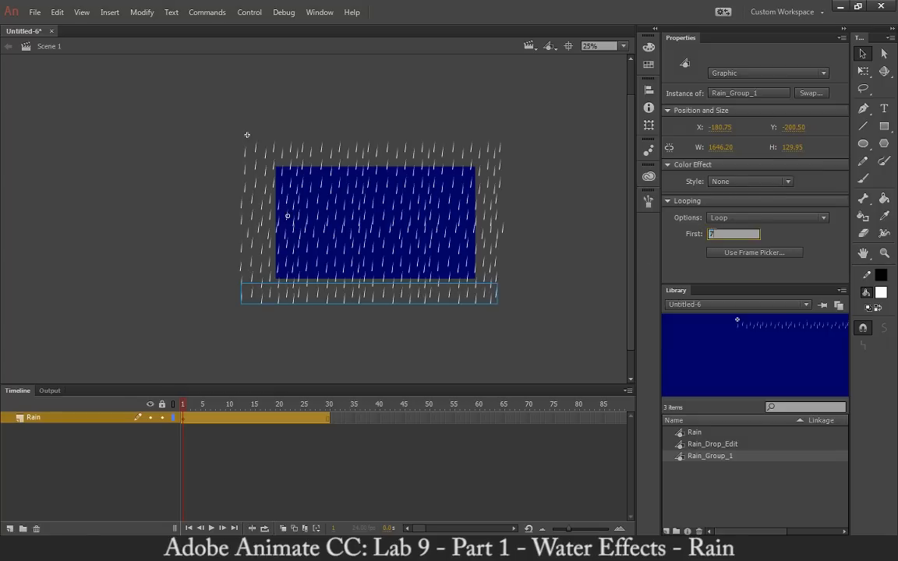
{"action": "key", "text": "Return"}
{"action": "left_click_drag", "start_coordinate": [467, 244], "coordinate": [466, 285]}
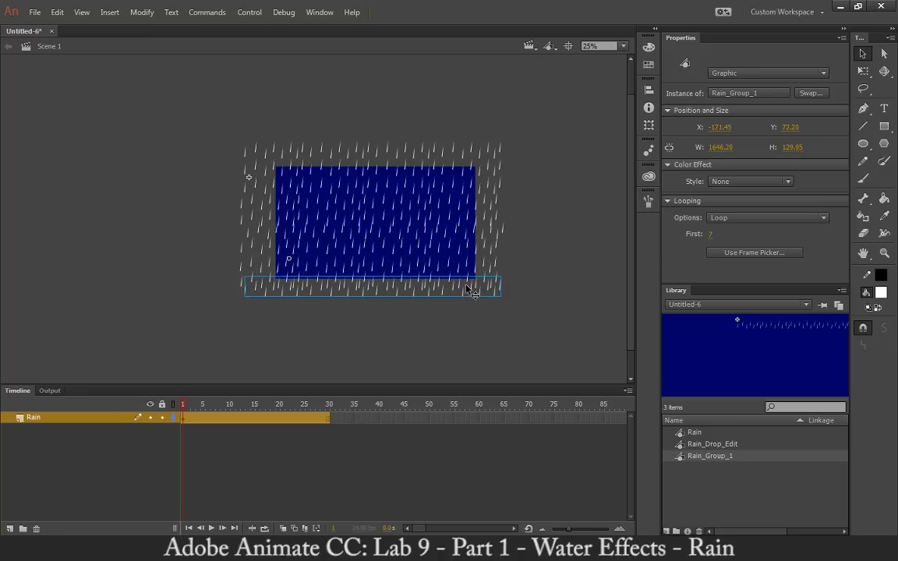
{"action": "key", "text": "ctrl+z"}
{"action": "left_click_drag", "start_coordinate": [711, 235], "coordinate": [713, 257]}
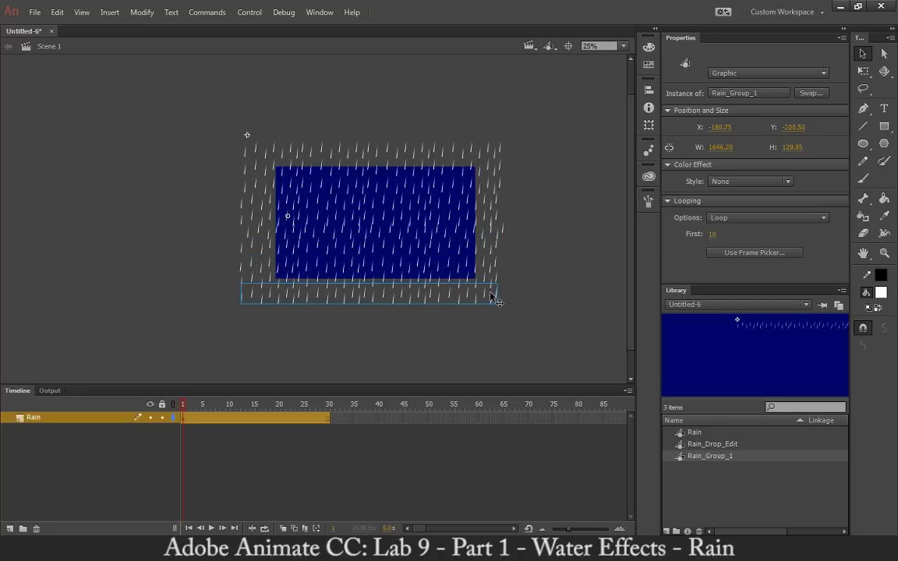
Step: Play the rain animation and scrub the timeline from frame 3 to 30 and back to check for gaps
{"action": "left_click", "coordinate": [533, 261]}
{"action": "key", "text": "Return"}
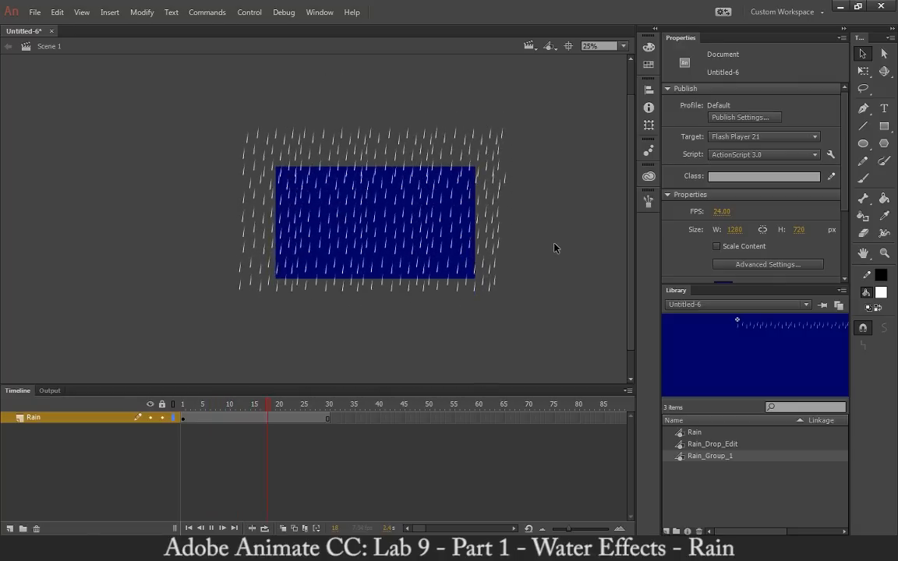
{"action": "left_click", "coordinate": [193, 405]}
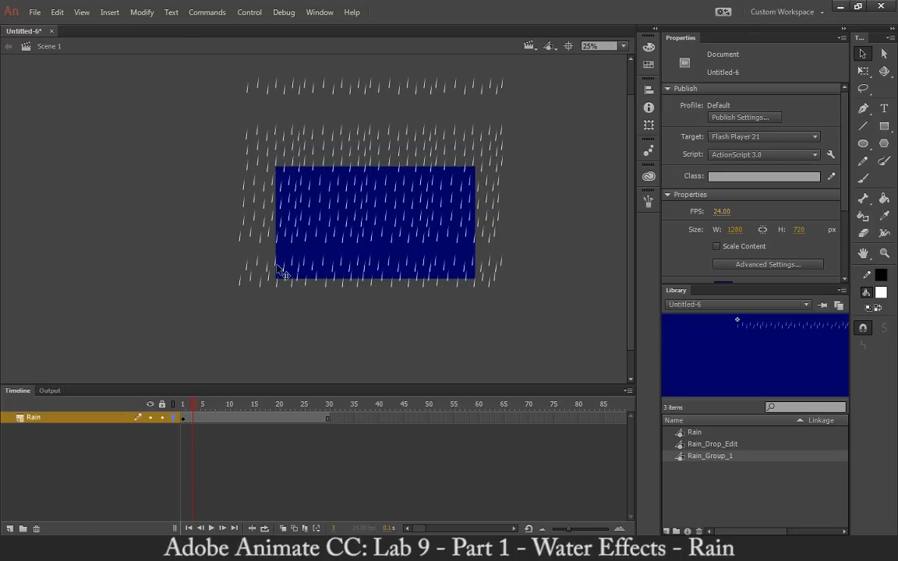
{"action": "left_click_drag", "start_coordinate": [197, 407], "coordinate": [351, 406]}
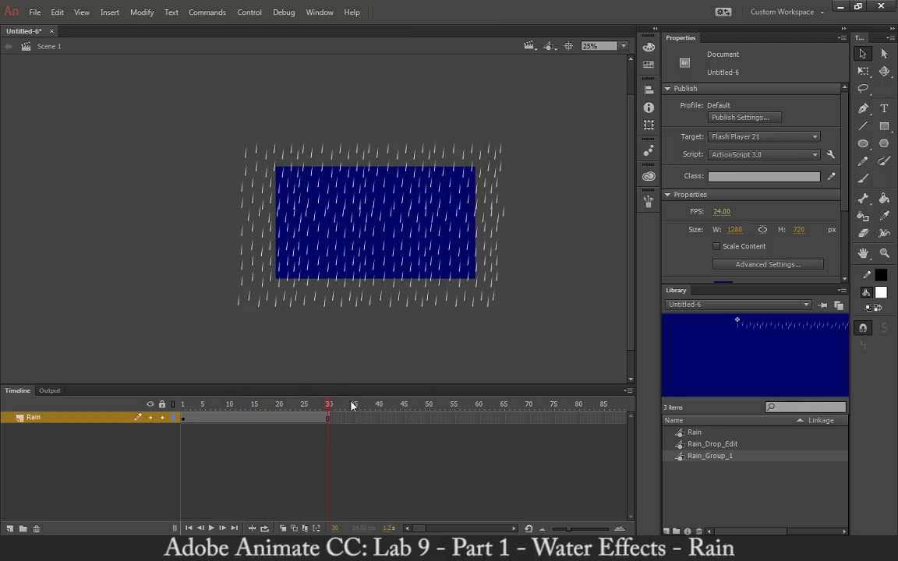
{"action": "left_click_drag", "start_coordinate": [258, 402], "coordinate": [170, 413]}
Step: Add another Rain_Group_1 copy with looping first frame 7 and position it at about X -152.80, Y -378.70
{"action": "left_click", "coordinate": [355, 302]}
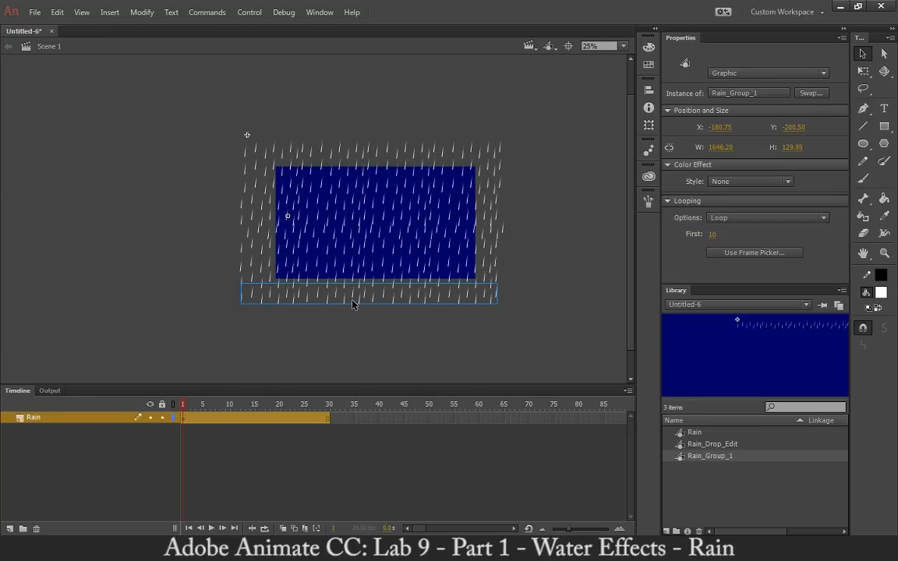
{"action": "left_click_drag", "start_coordinate": [363, 315], "coordinate": [398, 243]}
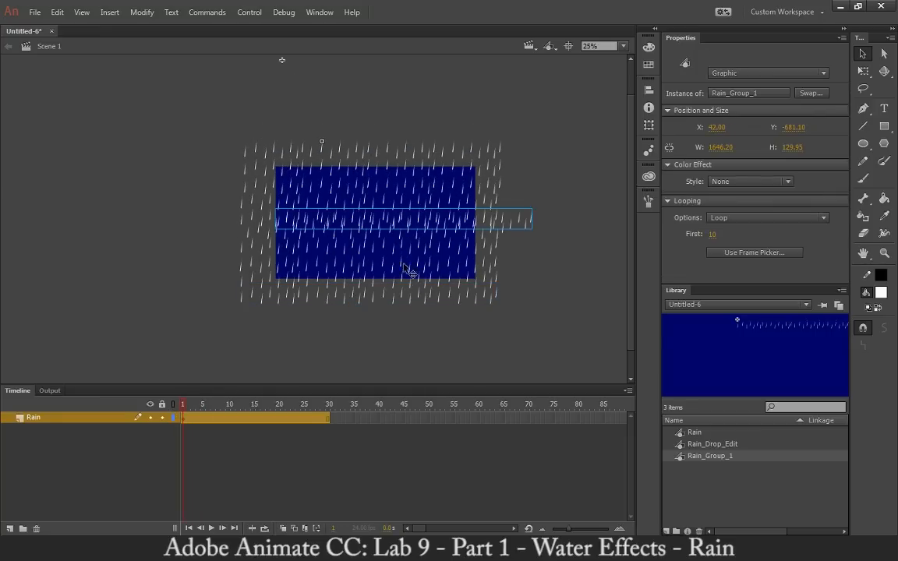
{"action": "left_click", "coordinate": [713, 233]}
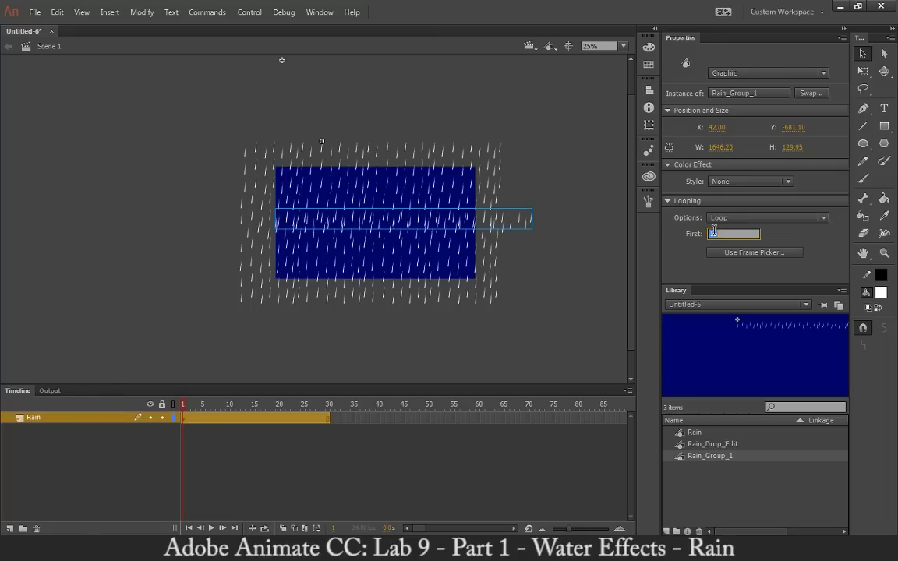
{"action": "type", "text": "7"}
{"action": "key", "text": "Return"}
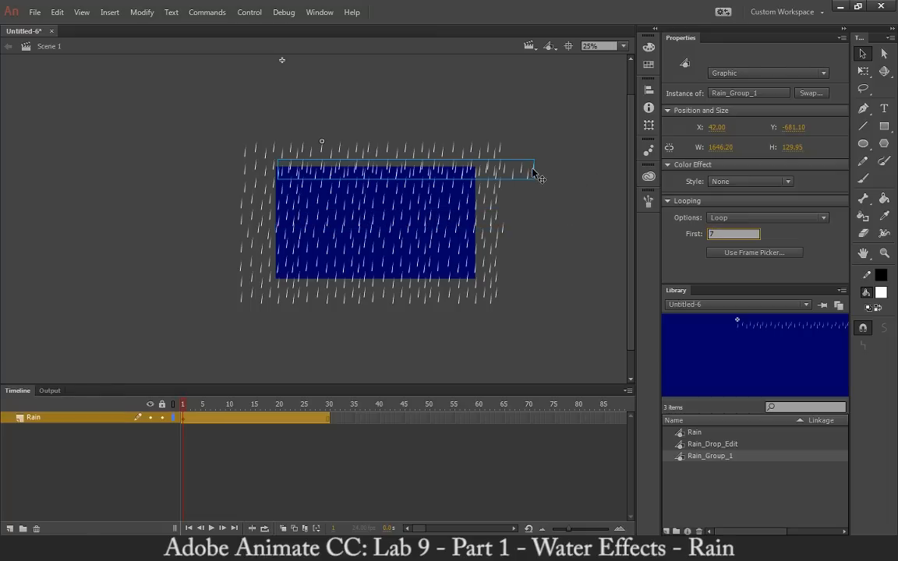
{"action": "left_click_drag", "start_coordinate": [533, 172], "coordinate": [502, 228]}
{"action": "key", "text": "period"}
{"action": "key", "text": "period"}
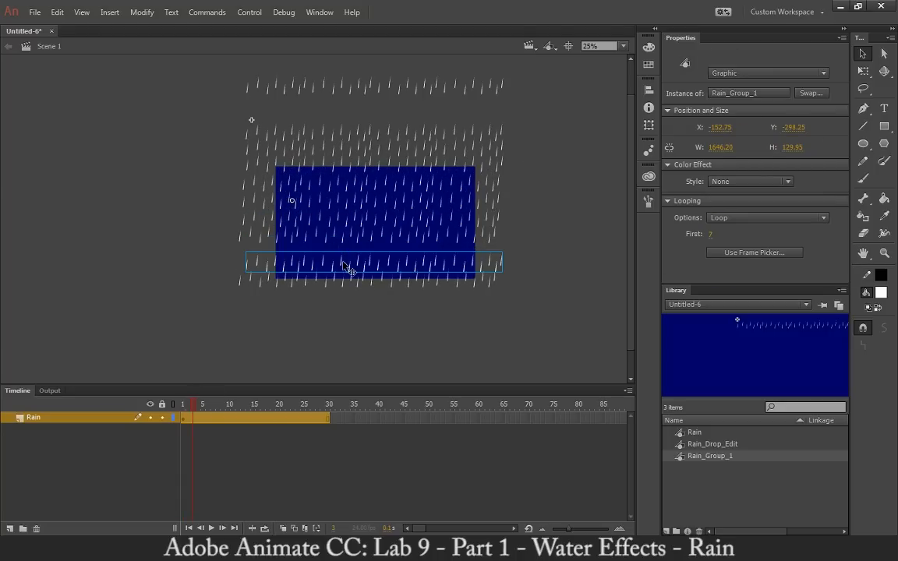
{"action": "left_click_drag", "start_coordinate": [349, 269], "coordinate": [337, 252]}
Step: Step through the timeline frame by frame to examine how the rain rows cover the stage
{"action": "key", "text": "period"}
{"action": "key", "text": "period"}
{"action": "key", "text": "period"}
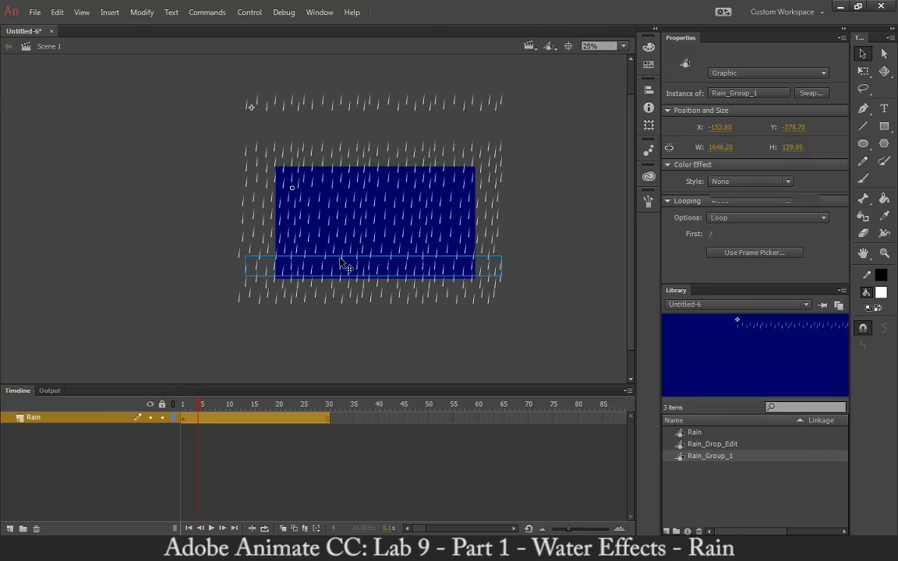
{"action": "key", "text": "period"}
{"action": "key", "text": "comma"}
{"action": "key", "text": "comma"}
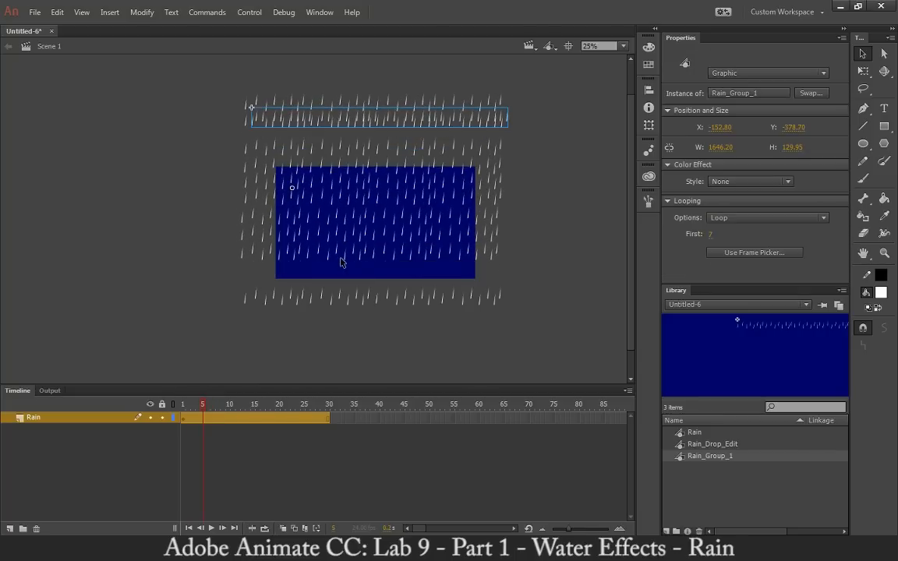
{"action": "key", "text": "period"}
{"action": "key", "text": "comma"}
{"action": "key", "text": "period"}
{"action": "key", "text": "period"}
{"action": "key", "text": "period"}
{"action": "key", "text": "period"}
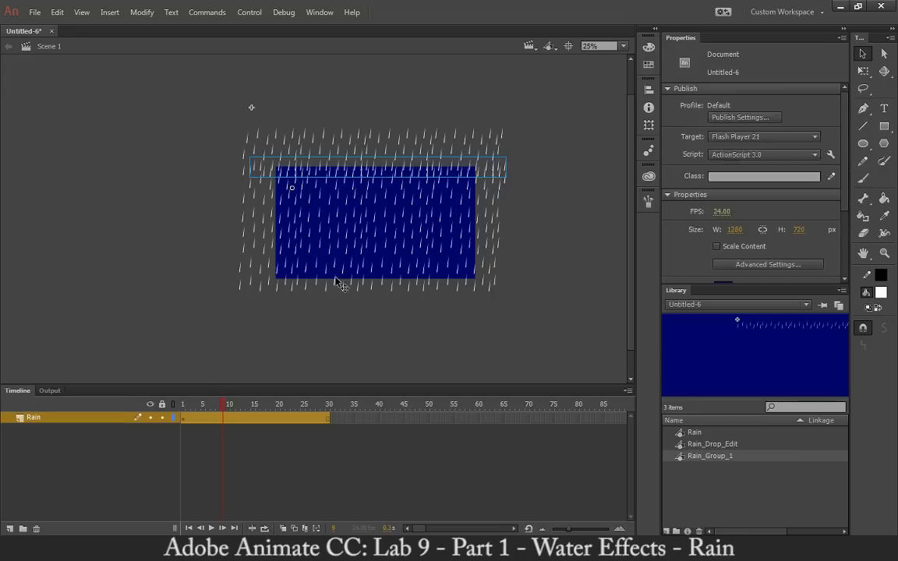
{"action": "key", "text": "period"}
{"action": "key", "text": "period"}
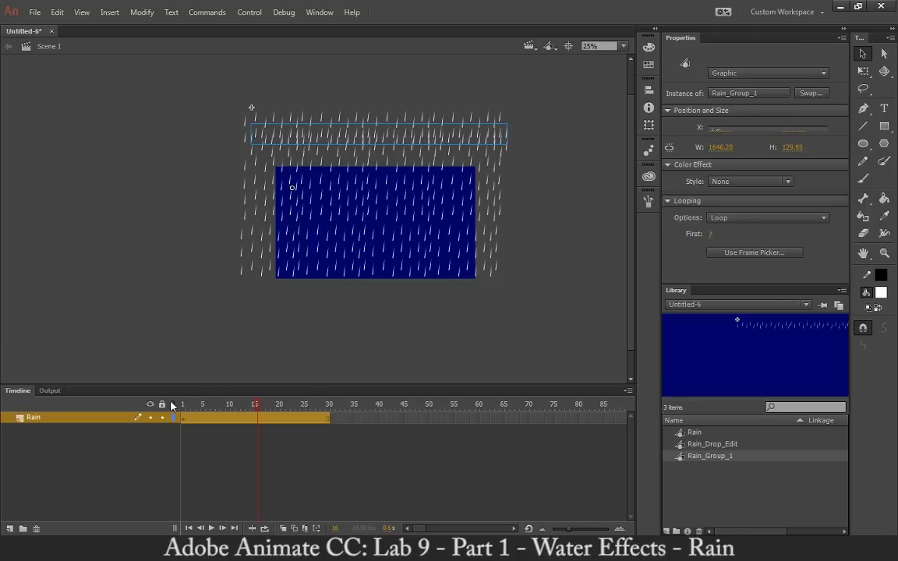
Step: Return to the first frame and test the movie to view the rain, closing the preview when done
{"action": "key", "text": "shift+comma"}
{"action": "key", "text": "ctrl+Return"}
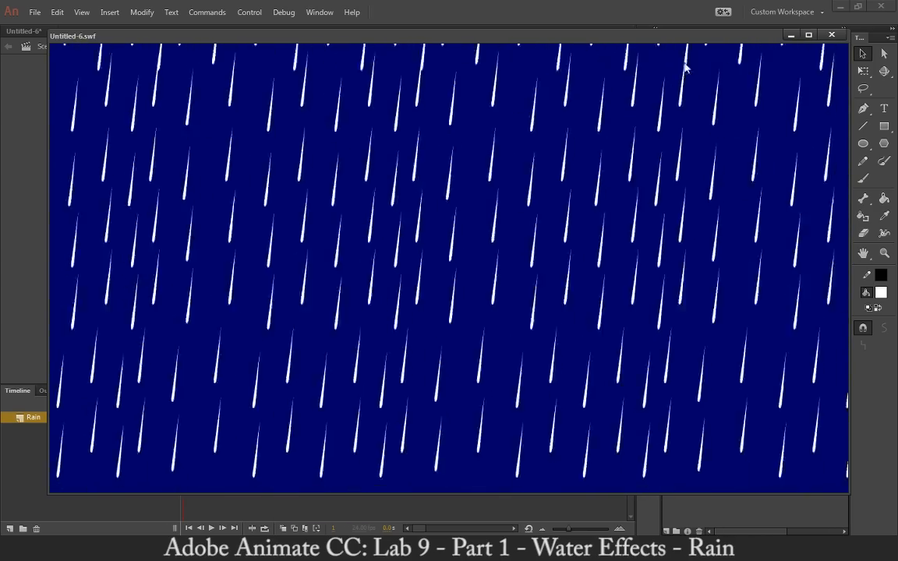
{"action": "left_click", "coordinate": [830, 35]}
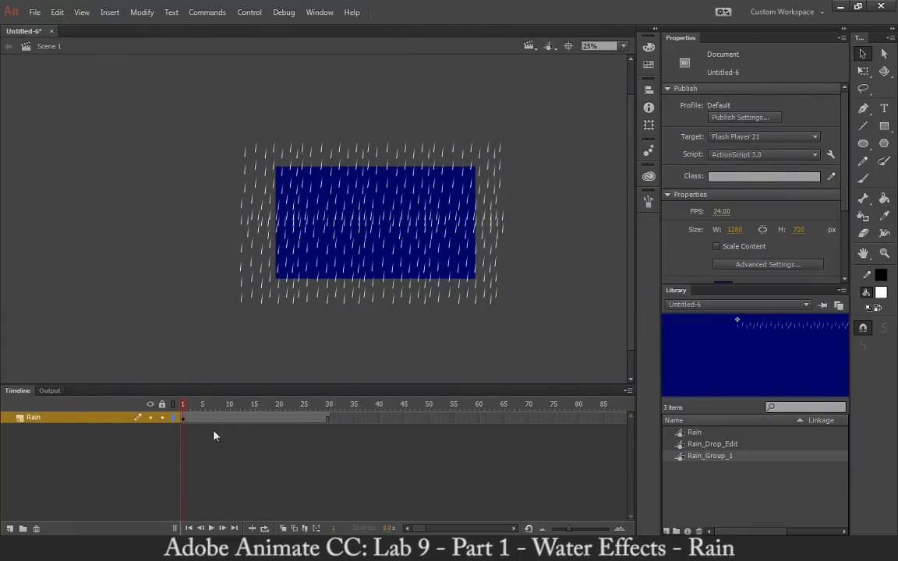
Step: At frame 3, set the newest Rain_Group_1 copy's looping first frame to 5 and move it to about X -129.45, Y -167.10
{"action": "left_click_drag", "start_coordinate": [184, 405], "coordinate": [194, 409]}
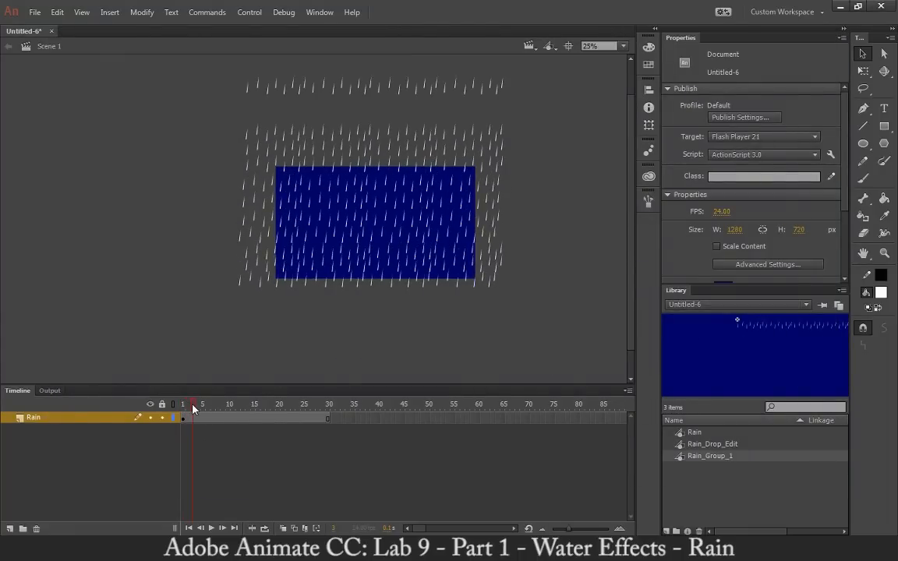
{"action": "left_click", "coordinate": [248, 260]}
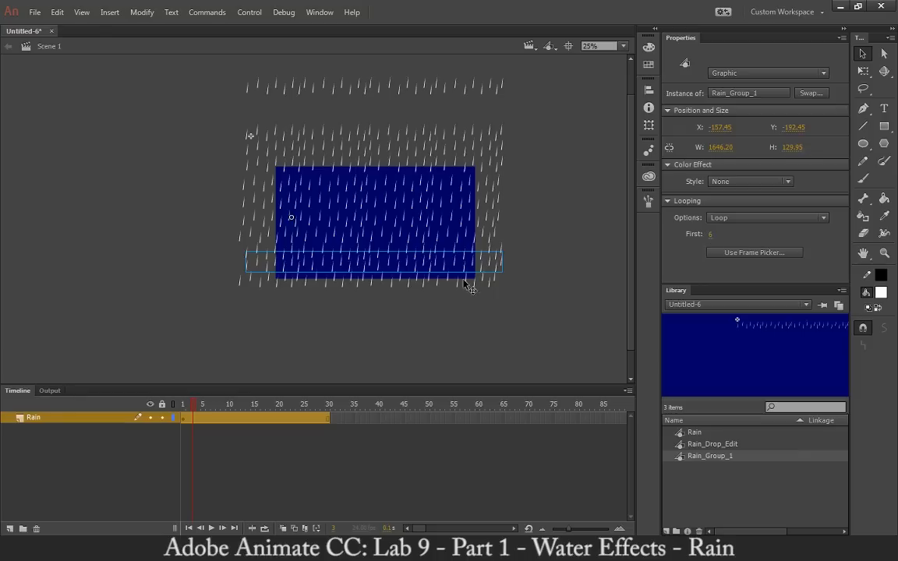
{"action": "left_click", "coordinate": [248, 259]}
{"action": "left_click", "coordinate": [254, 261]}
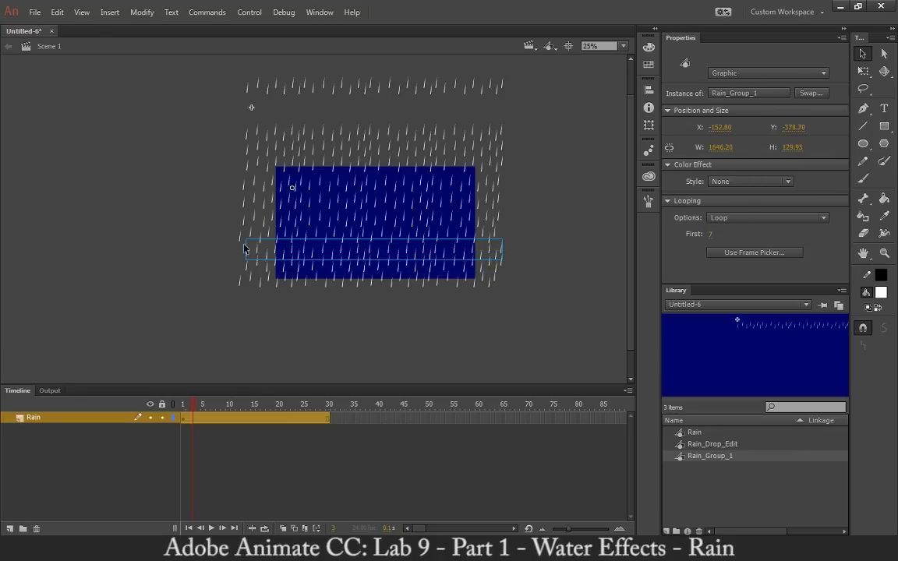
{"action": "left_click_drag", "start_coordinate": [247, 257], "coordinate": [282, 253]}
{"action": "left_click", "coordinate": [711, 234]}
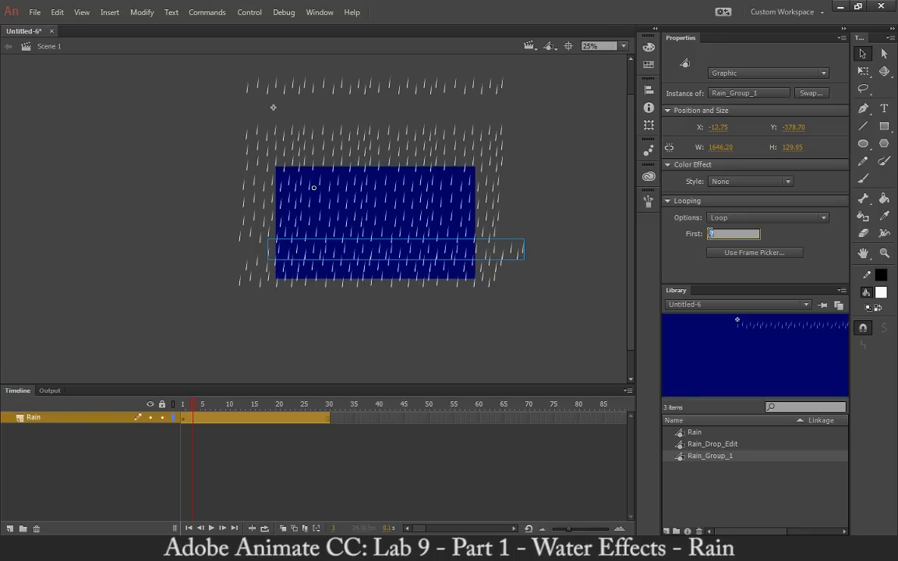
{"action": "type", "text": "5"}
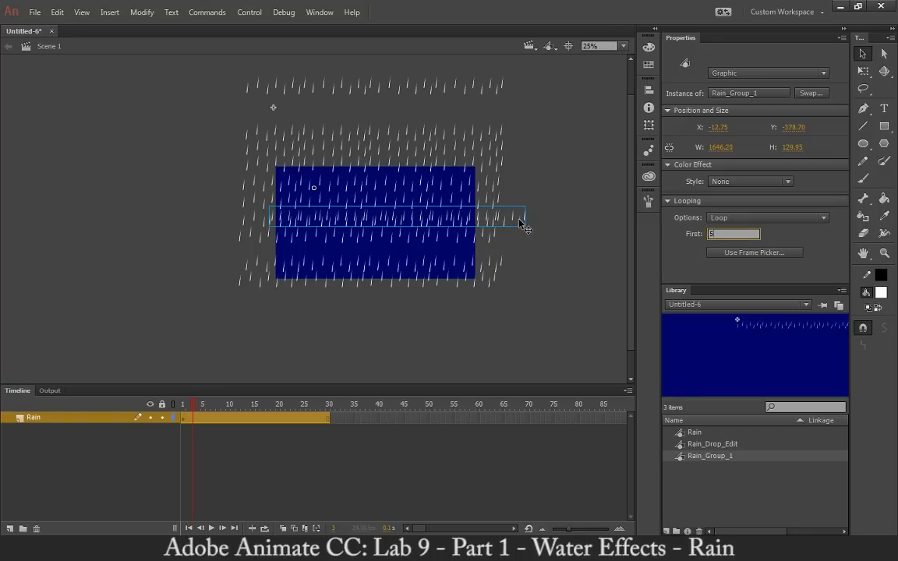
{"action": "left_click_drag", "start_coordinate": [523, 225], "coordinate": [501, 250]}
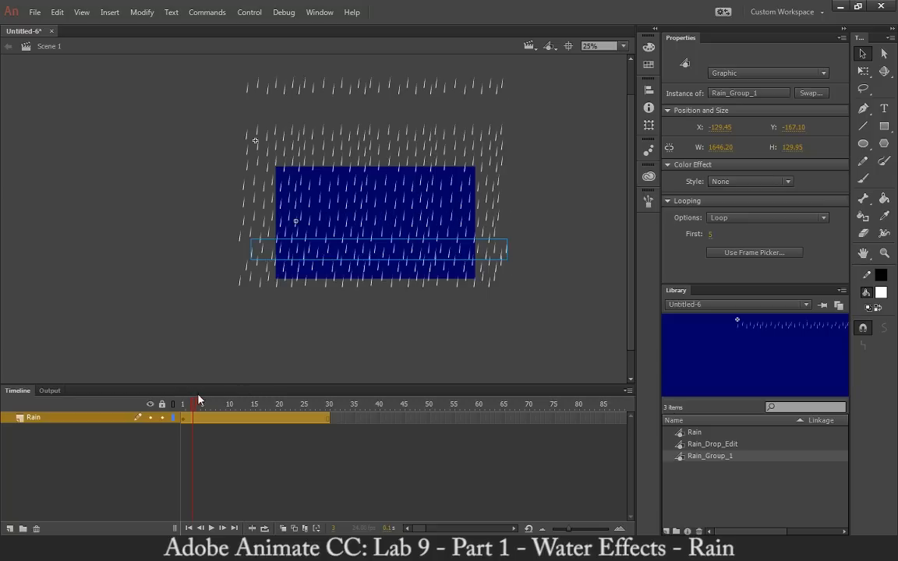
Step: On frame 1, move the Rain_Group_1 copy with first frame 5 to about X -176.10, Y 425, and set its looping first frame to 10
{"action": "left_click_drag", "start_coordinate": [195, 402], "coordinate": [133, 409]}
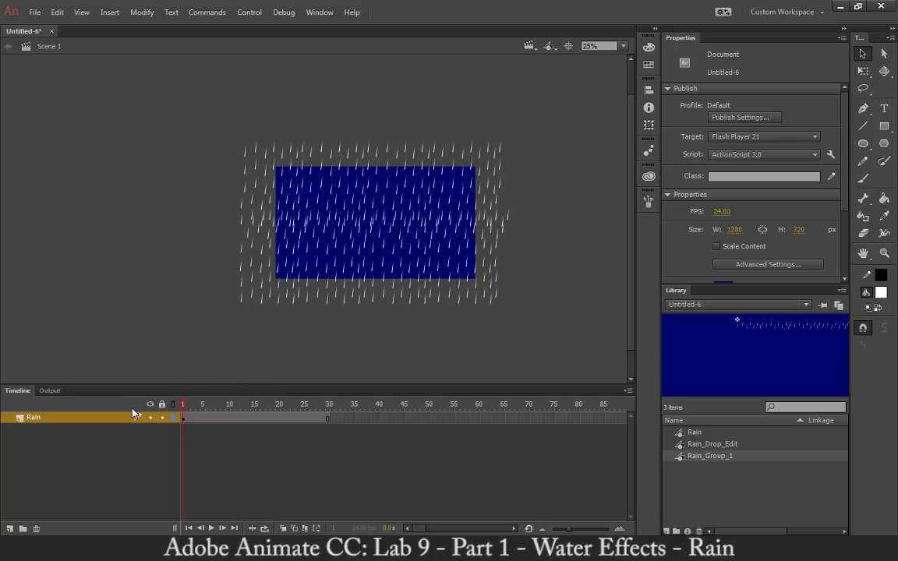
{"action": "left_click", "coordinate": [194, 418]}
{"action": "left_click_drag", "start_coordinate": [195, 413], "coordinate": [190, 413]}
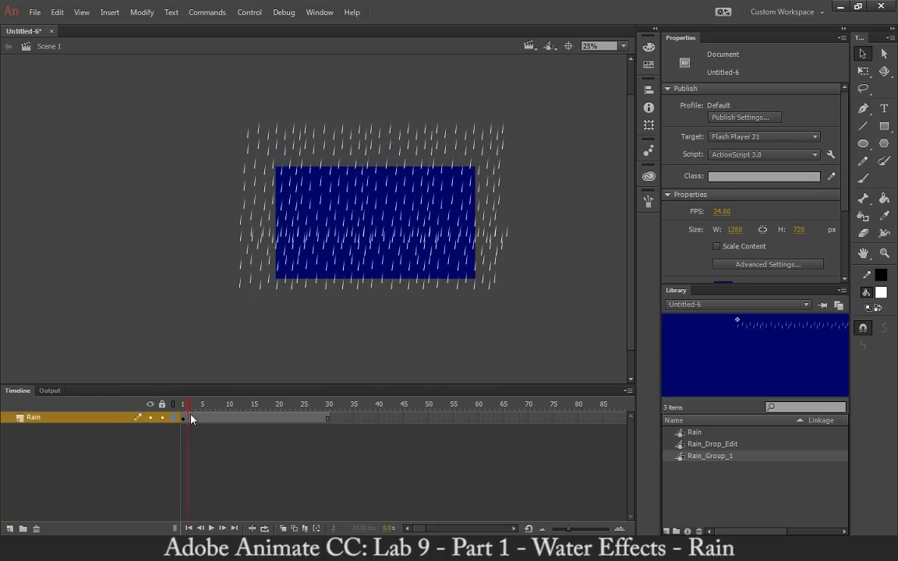
{"action": "left_click", "coordinate": [509, 236]}
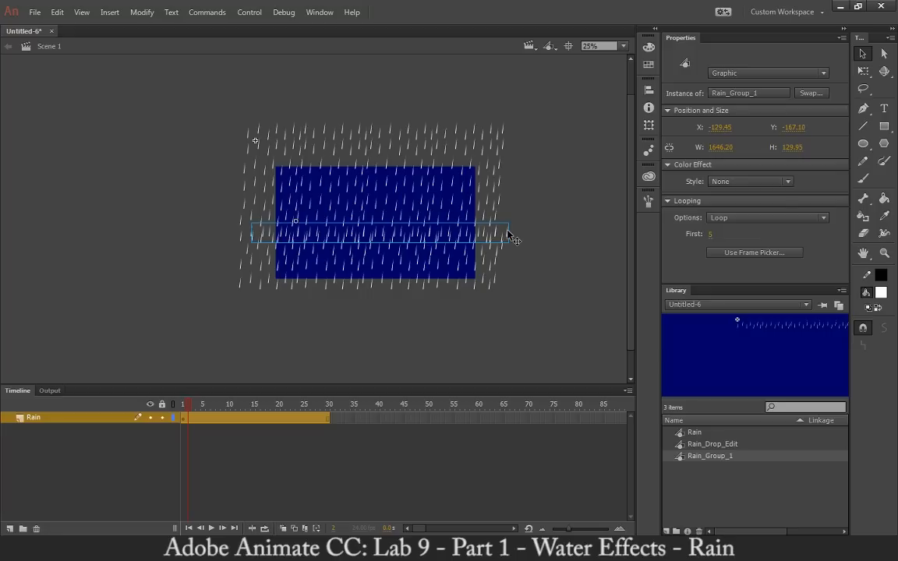
{"action": "left_click_drag", "start_coordinate": [184, 408], "coordinate": [156, 407]}
{"action": "left_click", "coordinate": [507, 213]}
{"action": "left_click_drag", "start_coordinate": [508, 216], "coordinate": [503, 311]}
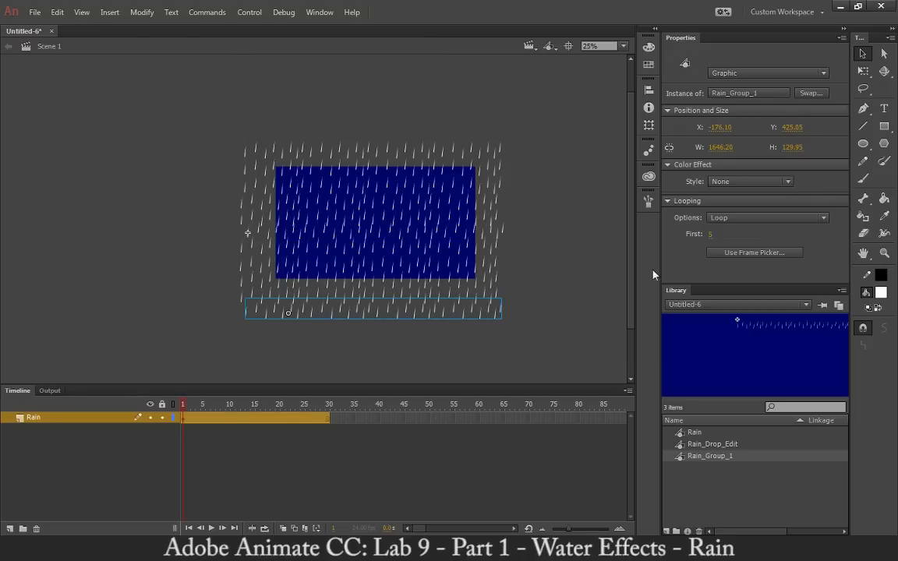
{"action": "left_click", "coordinate": [710, 234]}
{"action": "type", "text": "10"}
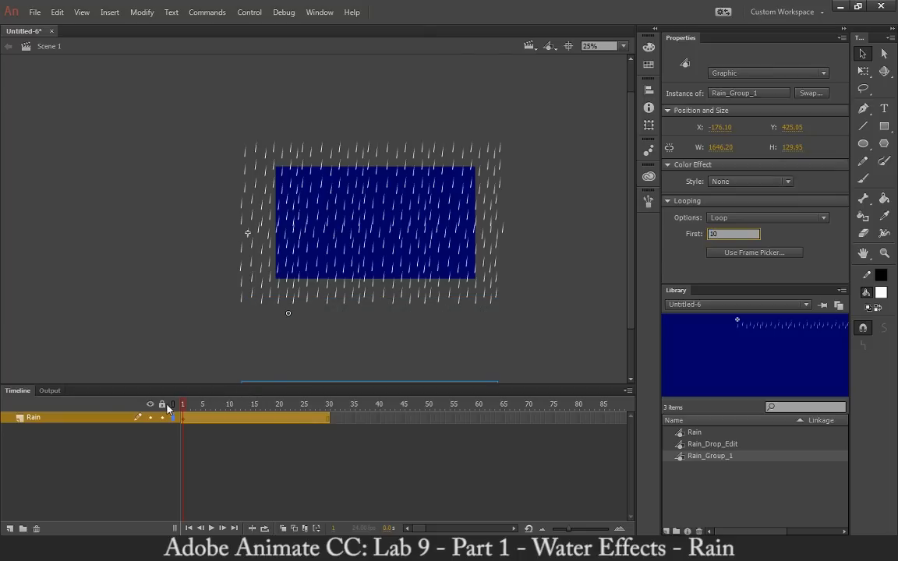
Step: Try moving the topmost Rain_Group_1 row slightly lower at frame 2, compare it on frame 1, and undo the move
{"action": "mouse_move", "coordinate": [185, 405]}
{"action": "left_mouse_down"}
{"action": "mouse_move", "coordinate": [204, 405]}
{"action": "mouse_move", "coordinate": [174, 407]}
{"action": "mouse_move", "coordinate": [188, 414]}
{"action": "left_mouse_up"}
{"action": "left_click", "coordinate": [372, 128]}
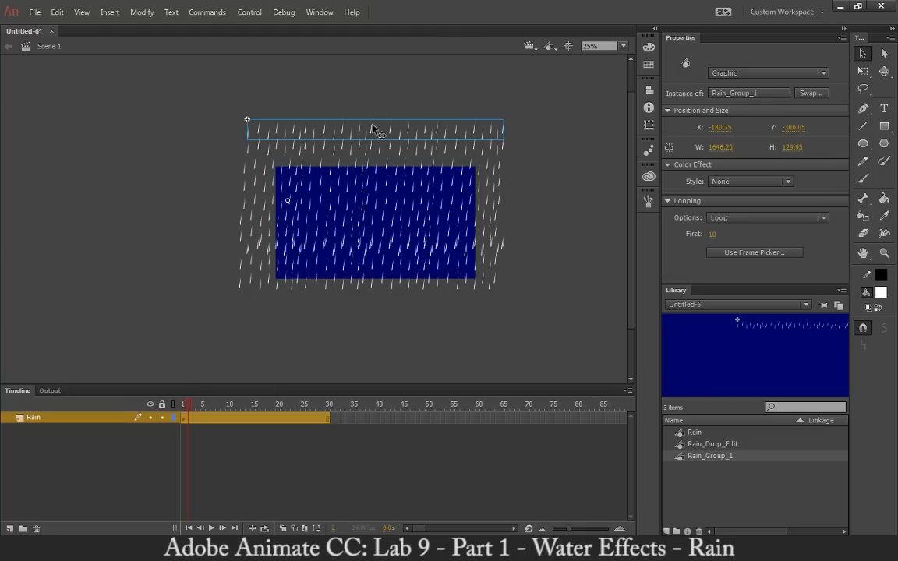
{"action": "left_click_drag", "start_coordinate": [373, 128], "coordinate": [371, 150]}
{"action": "left_click_drag", "start_coordinate": [187, 406], "coordinate": [138, 404]}
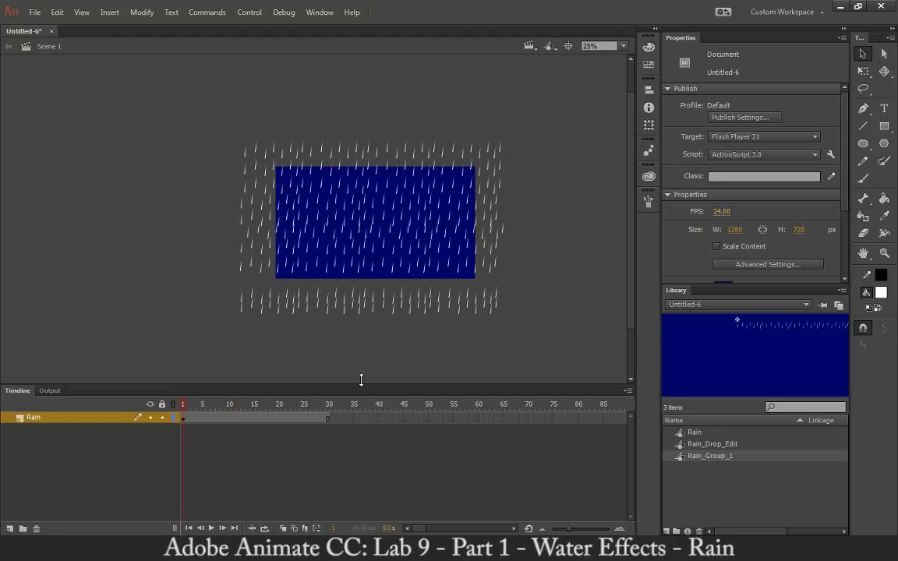
{"action": "key", "text": "ctrl+z"}
{"action": "key", "text": "ctrl+z"}
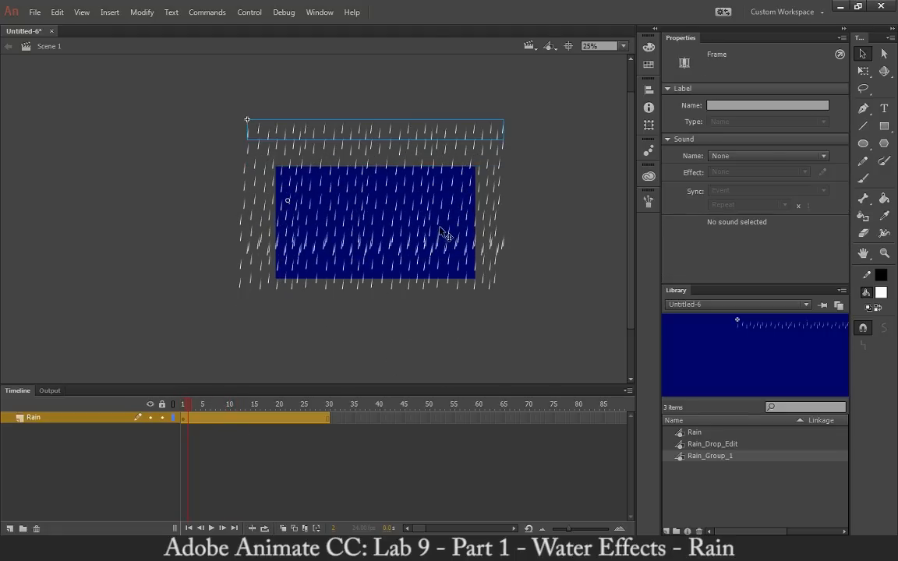
{"action": "key", "text": "ctrl+z"}
{"action": "key", "text": "ctrl+z"}
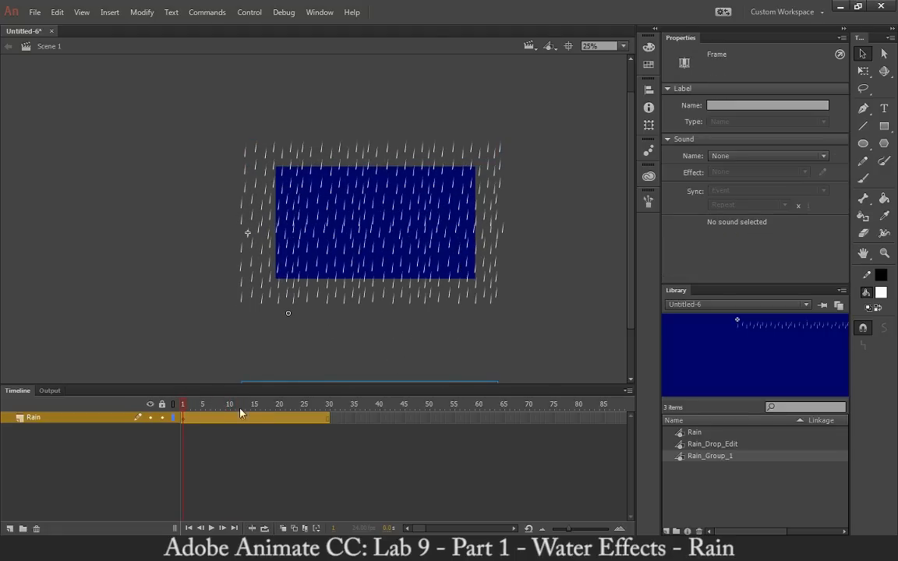
Step: At frame 30, try the stray Rain_Group_1 row below the stage at about X -185.45, Y 43.35, and remove that row
{"action": "key", "text": "Return"}
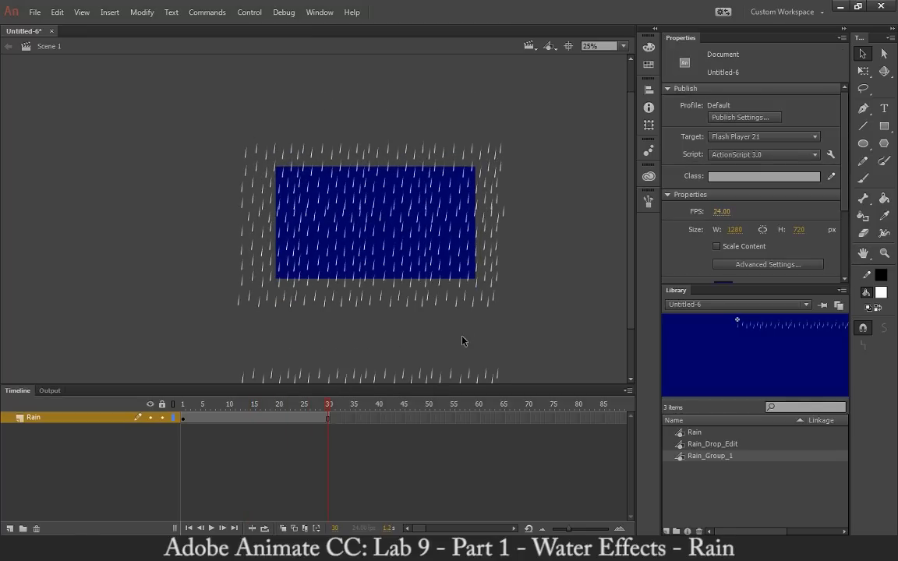
{"action": "scroll", "coordinate": [513, 337], "scroll_direction": "down", "scroll_amount": 3}
{"action": "left_click_drag", "start_coordinate": [224, 308], "coordinate": [589, 344]}
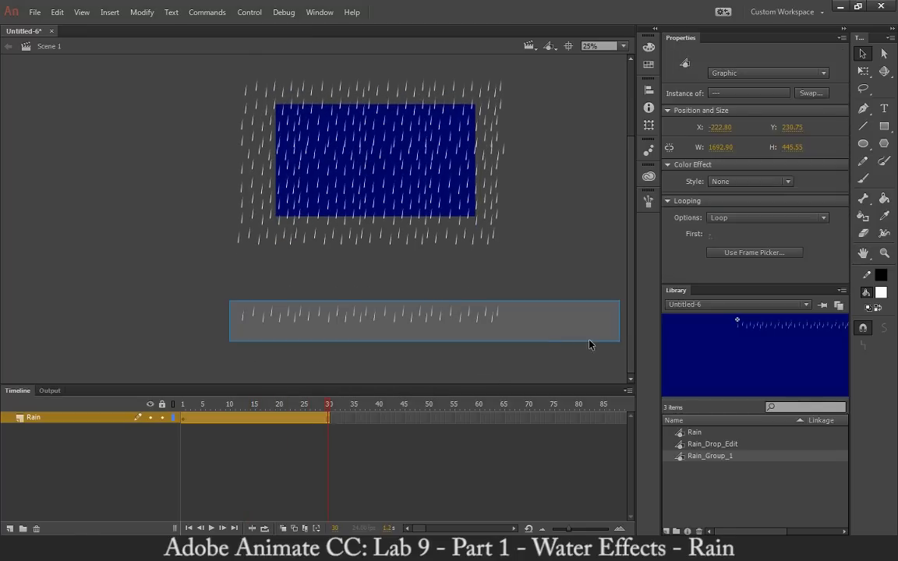
{"action": "left_click", "coordinate": [498, 311]}
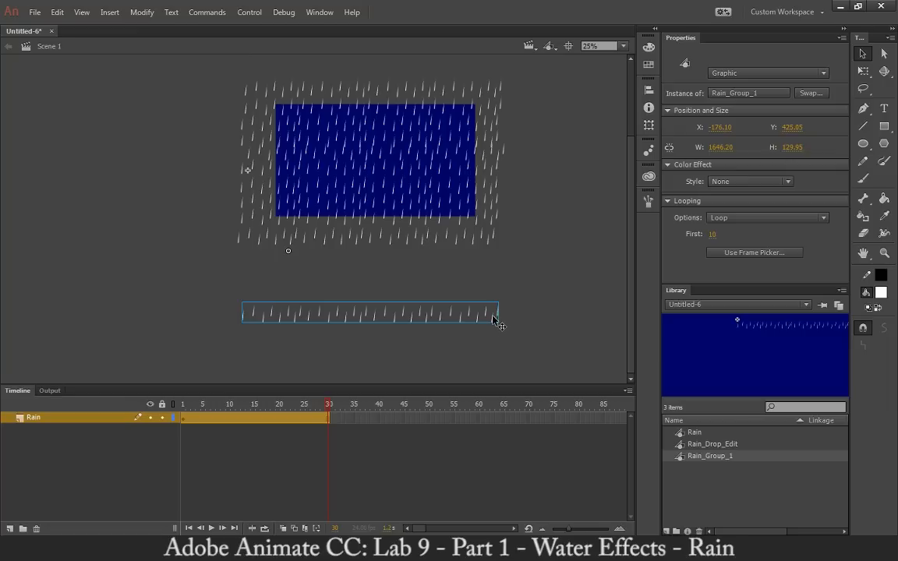
{"action": "left_click_drag", "start_coordinate": [485, 311], "coordinate": [481, 255]}
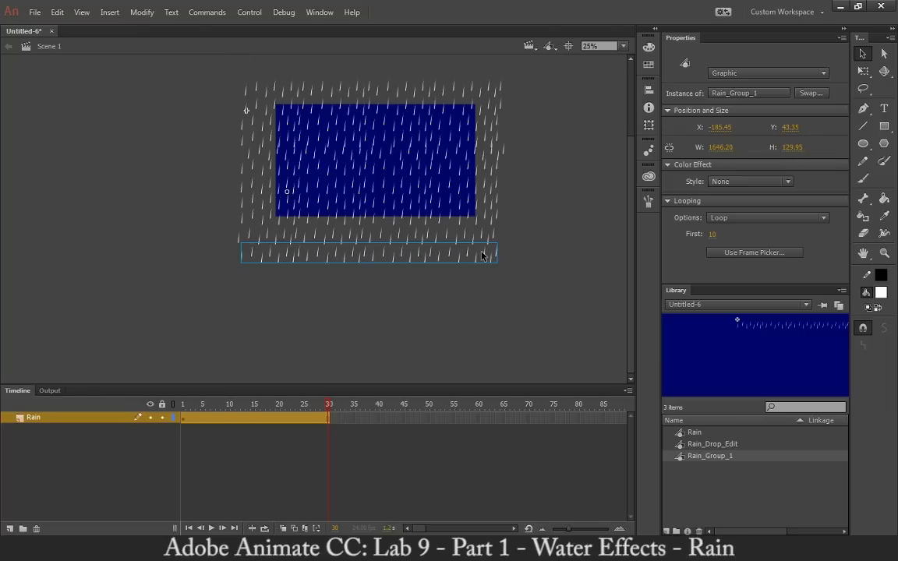
Step: Play the timeline and test the movie to check the rain coverage, closing the preview when done
{"action": "key", "text": "Return"}
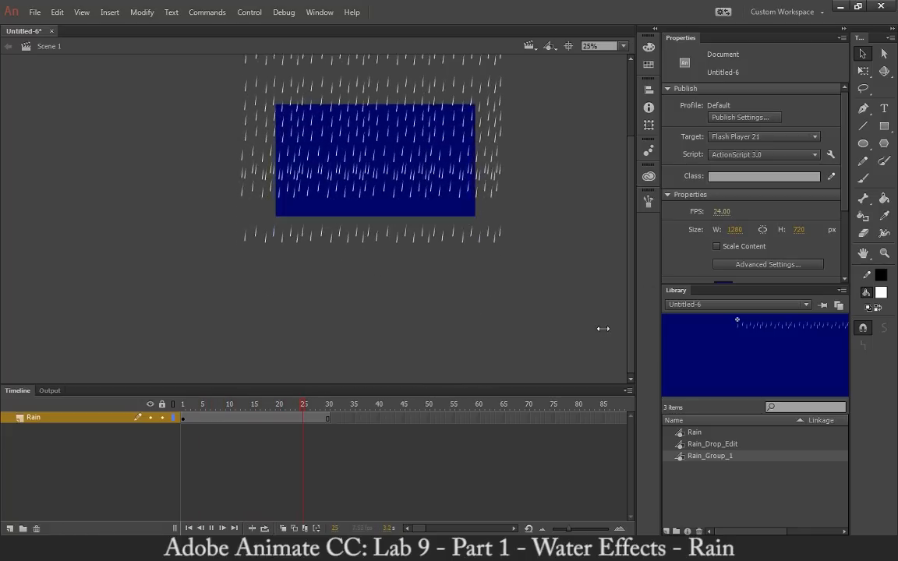
{"action": "left_click", "coordinate": [422, 270]}
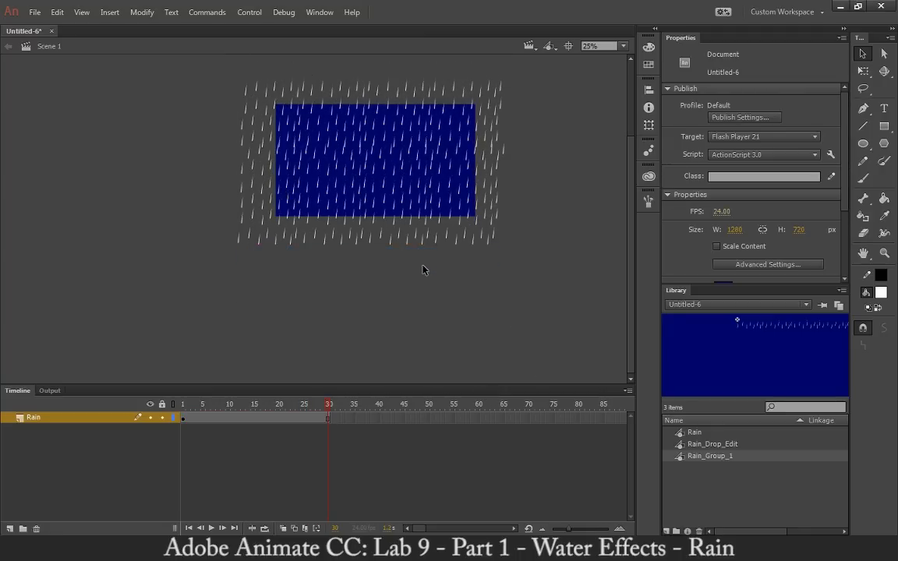
{"action": "key", "text": "ctrl+Return"}
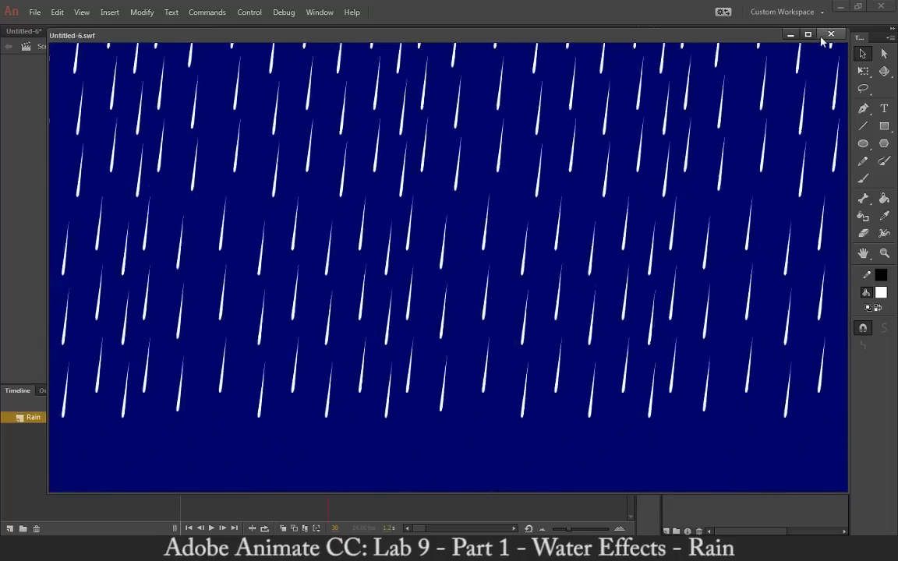
{"action": "left_click", "coordinate": [830, 35]}
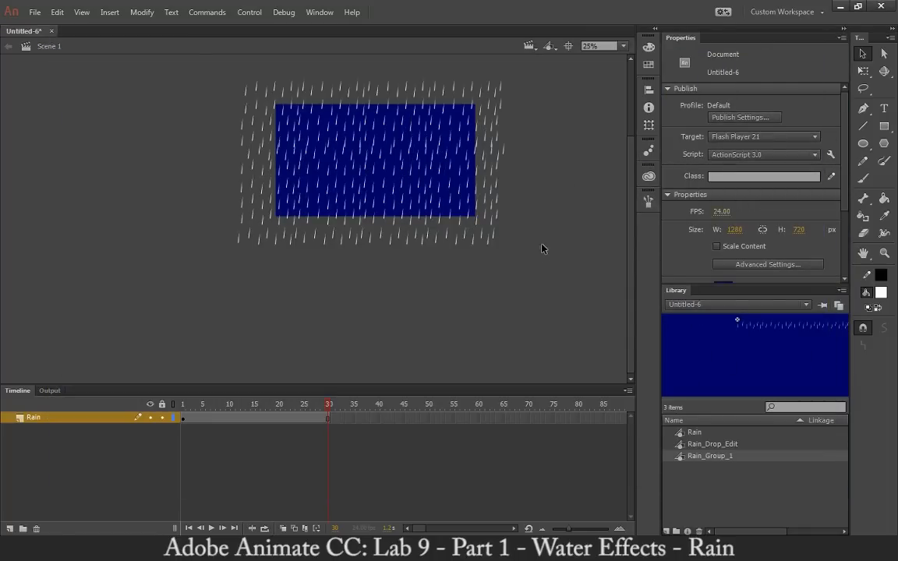
Step: Convert all the Rain_Group_1 rows on the Rain layer into one graphic symbol named Rain_Fall
{"action": "left_click_drag", "start_coordinate": [180, 74], "coordinate": [552, 271]}
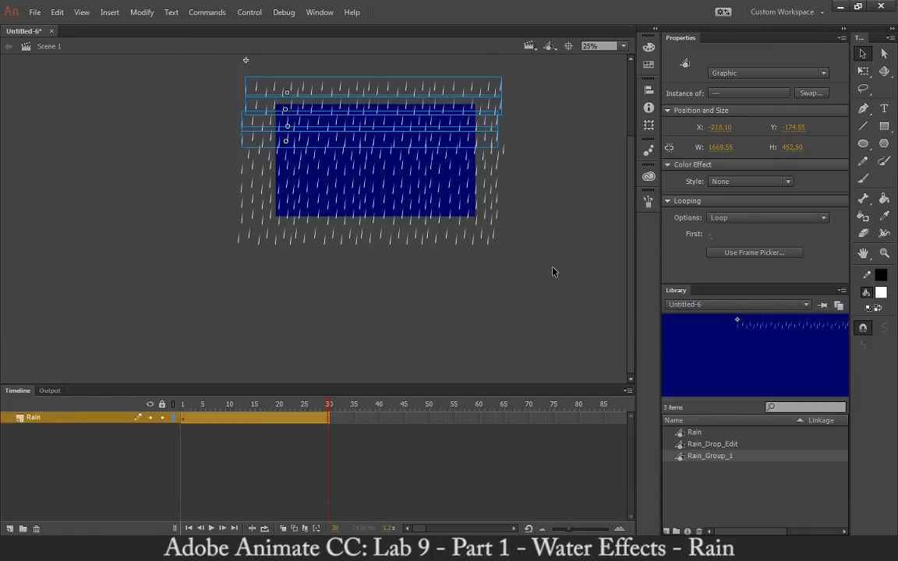
{"action": "left_click", "coordinate": [58, 417]}
{"action": "right_click", "coordinate": [334, 243]}
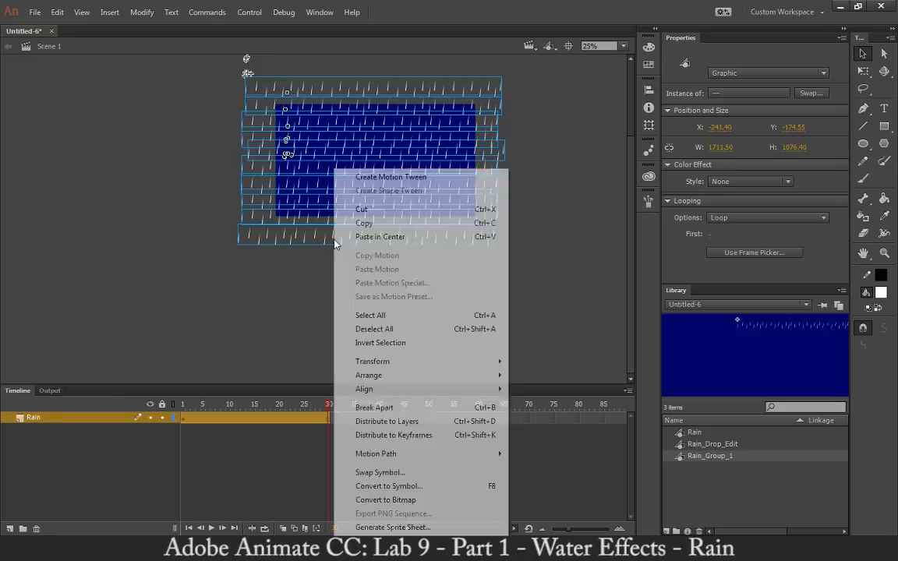
{"action": "left_click", "coordinate": [389, 485]}
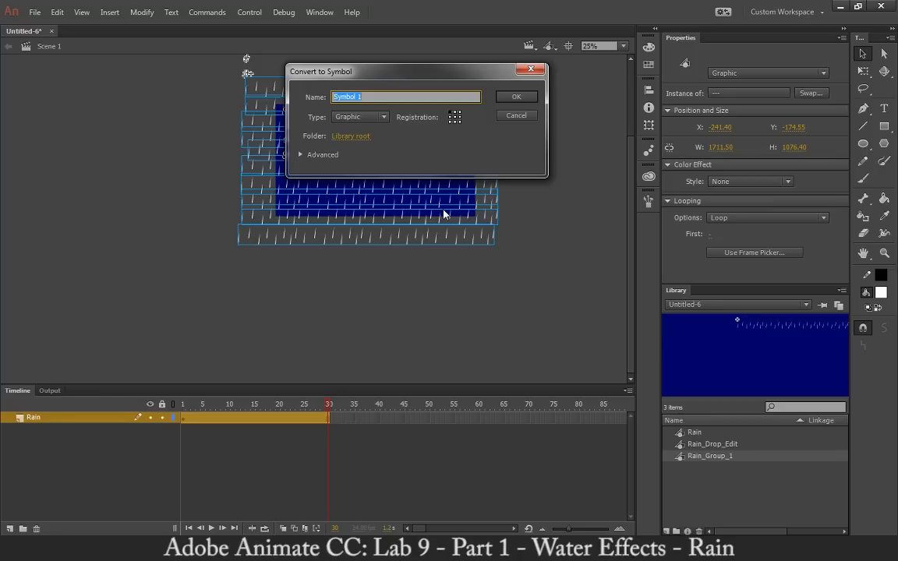
{"action": "type", "text": "Rain_Fall"}
{"action": "key", "text": "Return"}
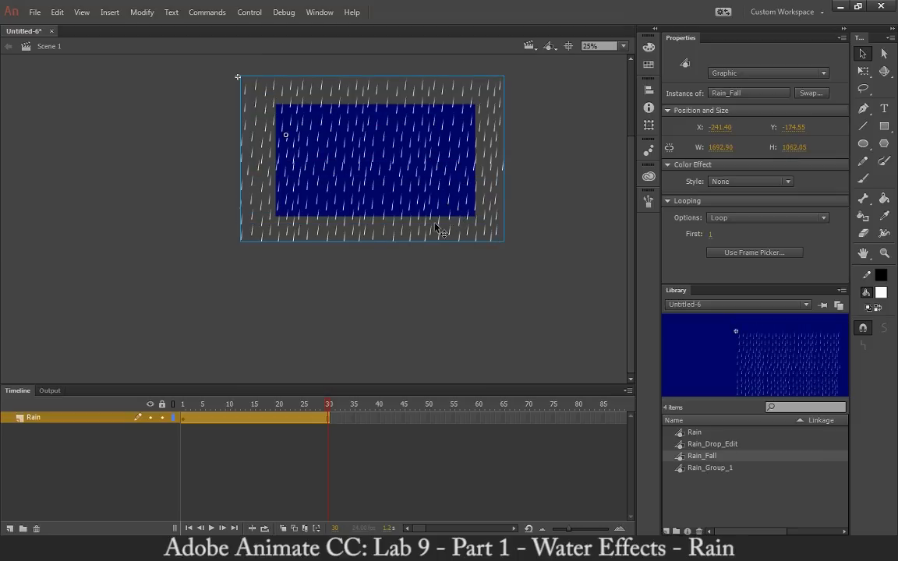
Step: Add a new layer above the Rain layer and rename the Rain layer Rain_Fall_1
{"action": "left_click", "coordinate": [9, 528]}
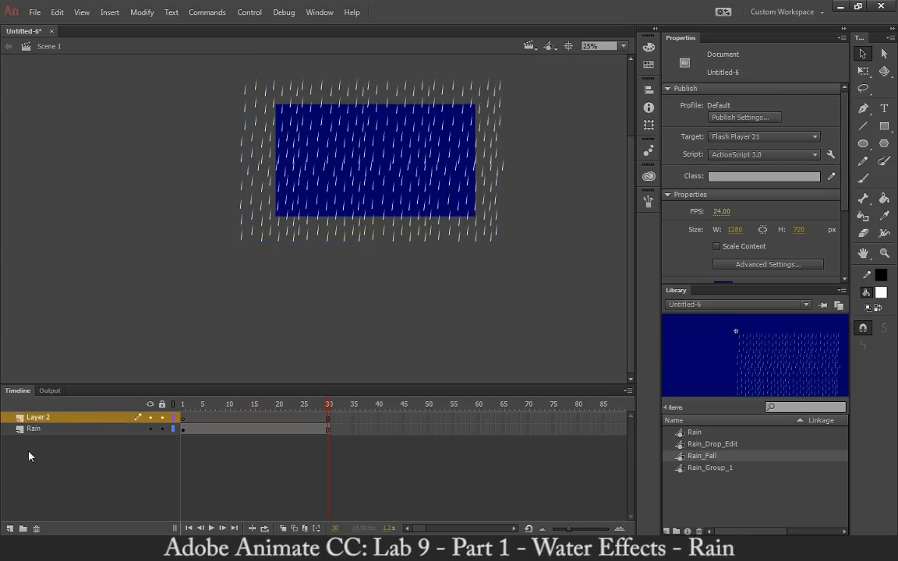
{"action": "left_click", "coordinate": [32, 429]}
{"action": "double_click", "coordinate": [34, 429]}
{"action": "type", "text": "Rain_Fa"}
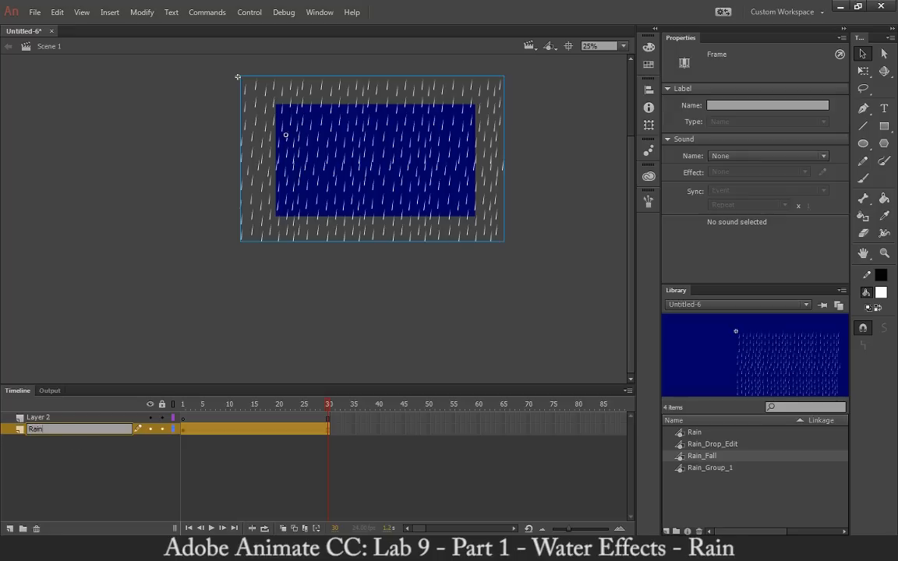
{"action": "type", "text": "ll_1"}
{"action": "key", "text": "Return"}
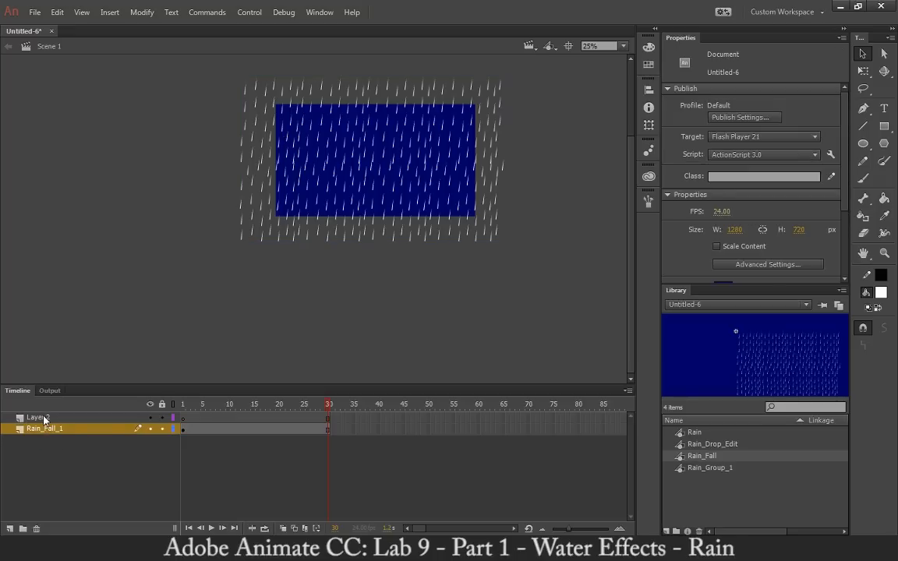
Step: Rename the new empty layer Rain_Fall_2
{"action": "double_click", "coordinate": [45, 418]}
{"action": "type", "text": "Fall2"}
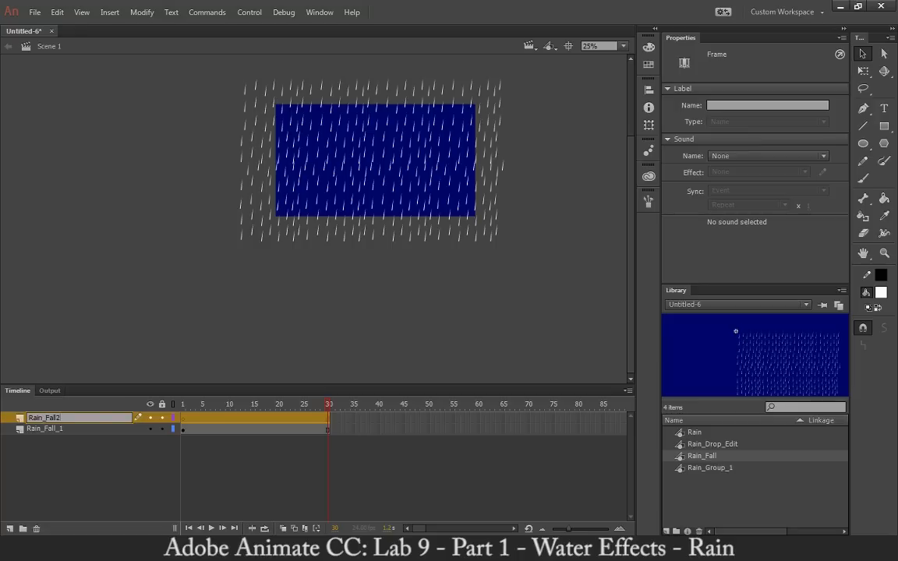
{"action": "key", "text": "Return"}
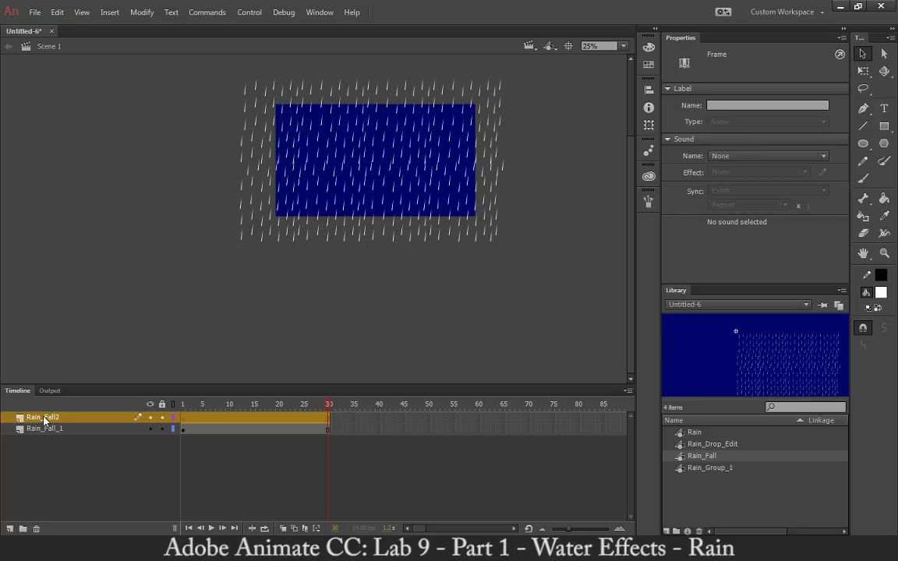
{"action": "left_click", "coordinate": [71, 406]}
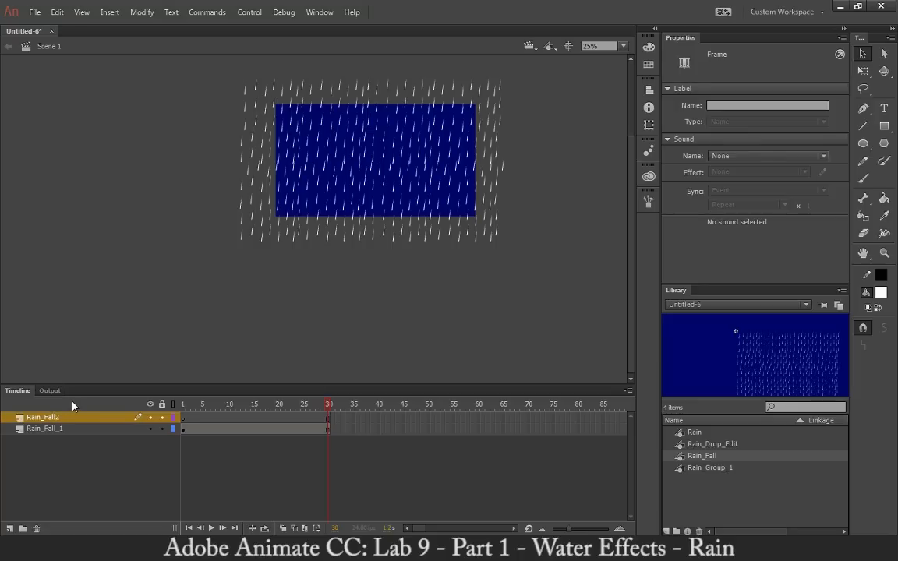
{"action": "double_click", "coordinate": [57, 417]}
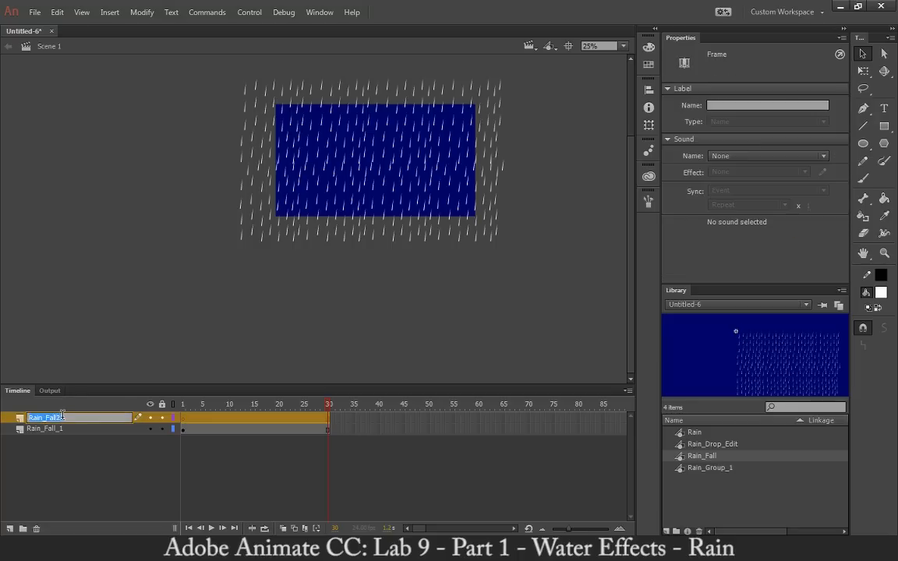
{"action": "left_click", "coordinate": [66, 417]}
{"action": "key", "text": "Return"}
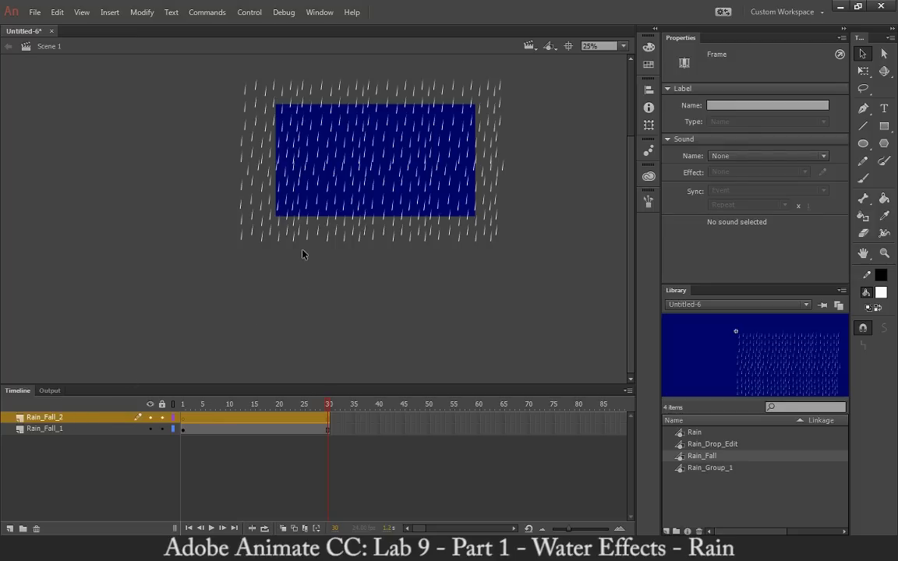
Step: Inside the Rain_Fall symbol, extend Layer 1 to exactly 10 frames and return to the main scene
{"action": "double_click", "coordinate": [273, 236]}
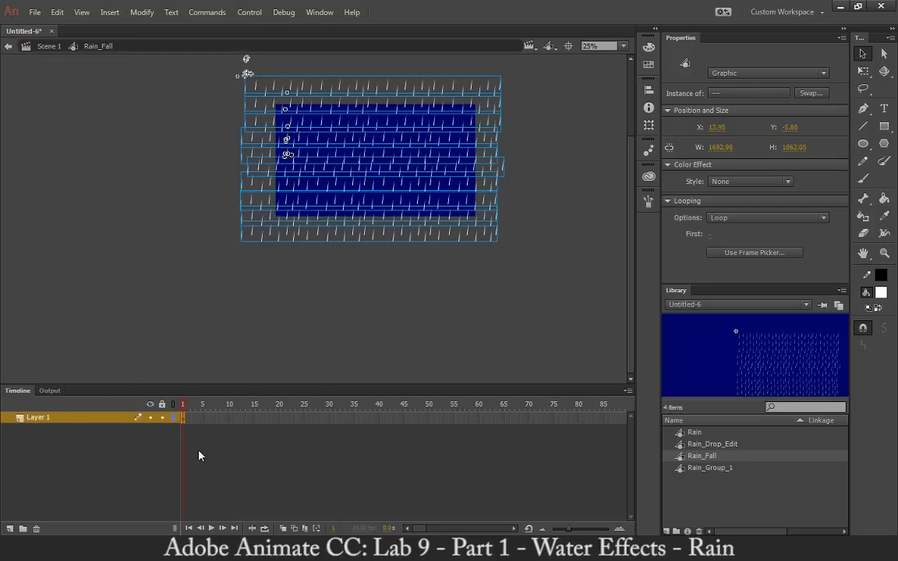
{"action": "right_click", "coordinate": [232, 418]}
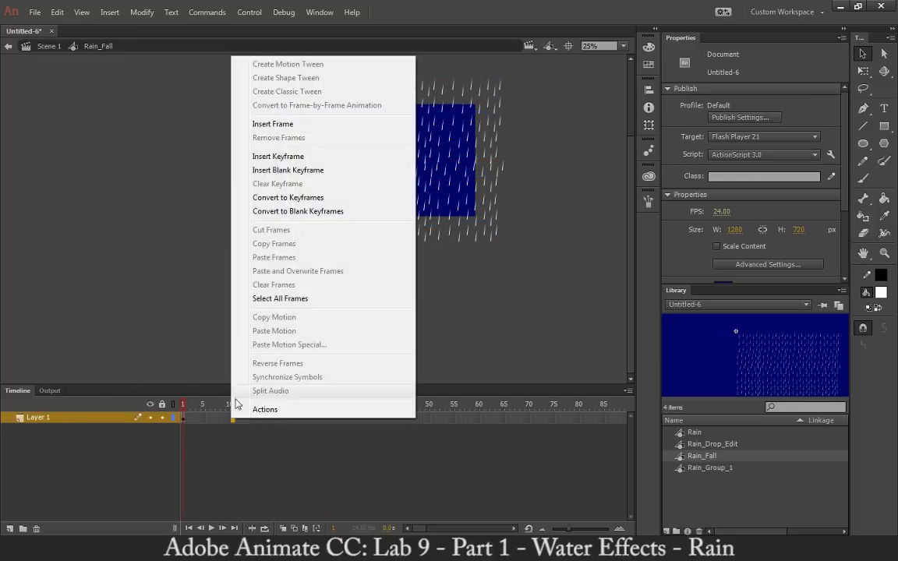
{"action": "left_click", "coordinate": [281, 126]}
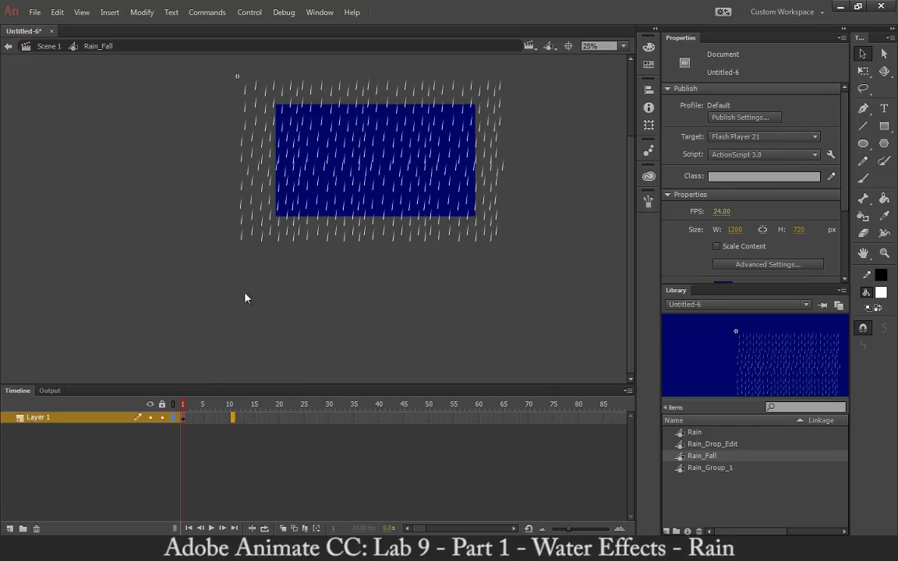
{"action": "left_click", "coordinate": [229, 413]}
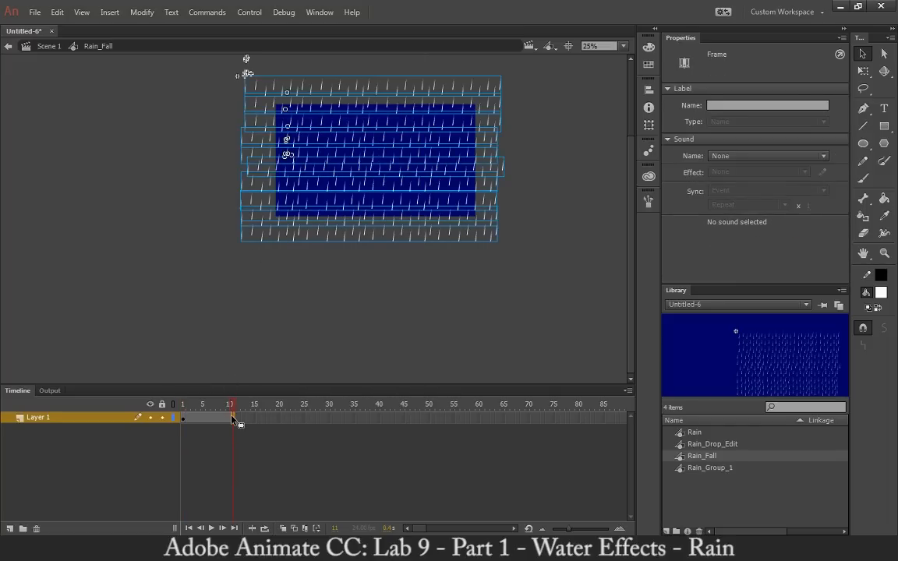
{"action": "right_click", "coordinate": [231, 419]}
{"action": "left_click", "coordinate": [281, 142]}
{"action": "left_click", "coordinate": [205, 369]}
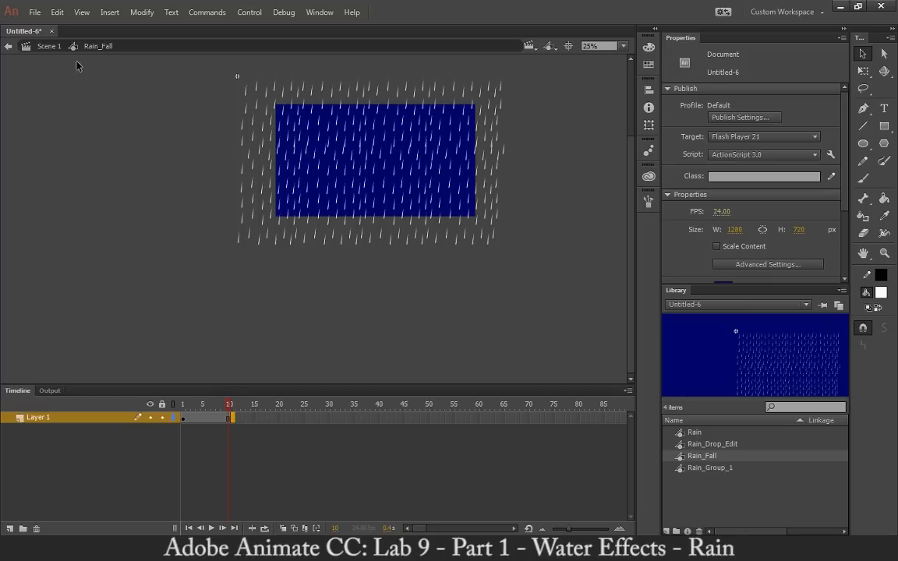
{"action": "double_click", "coordinate": [130, 129]}
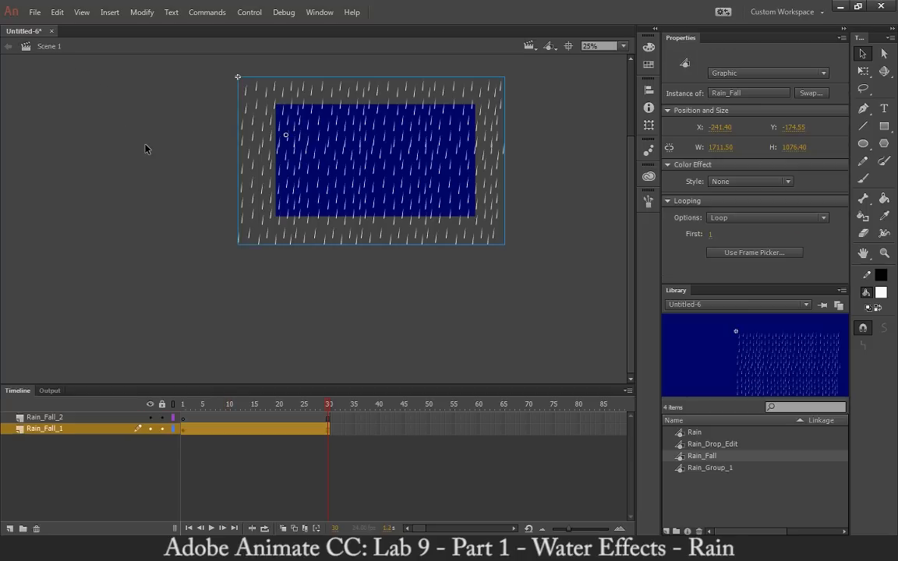
Step: On the Rain_Fall_2 layer, place a Rain_Fall instance from the library at about X -127.55, Y -146.10
{"action": "left_click", "coordinate": [99, 418]}
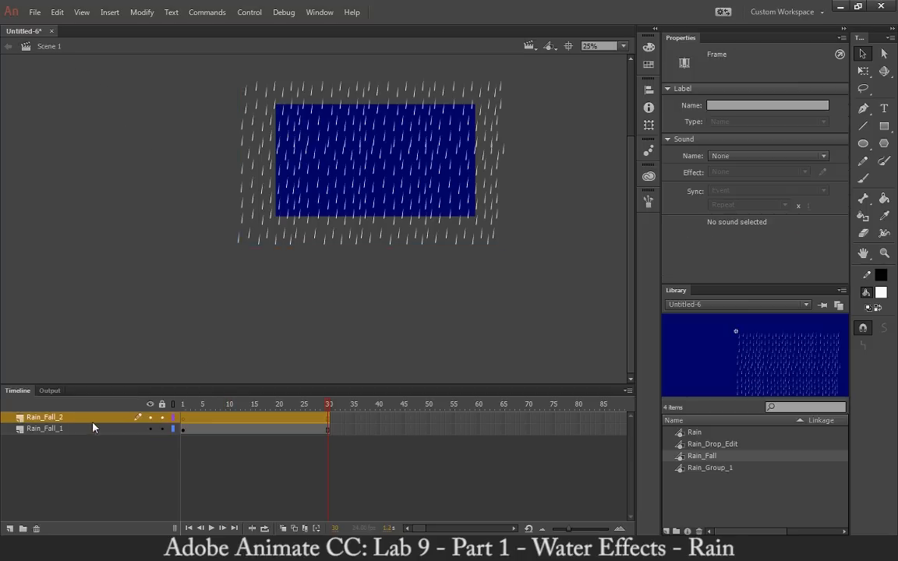
{"action": "left_click", "coordinate": [708, 468]}
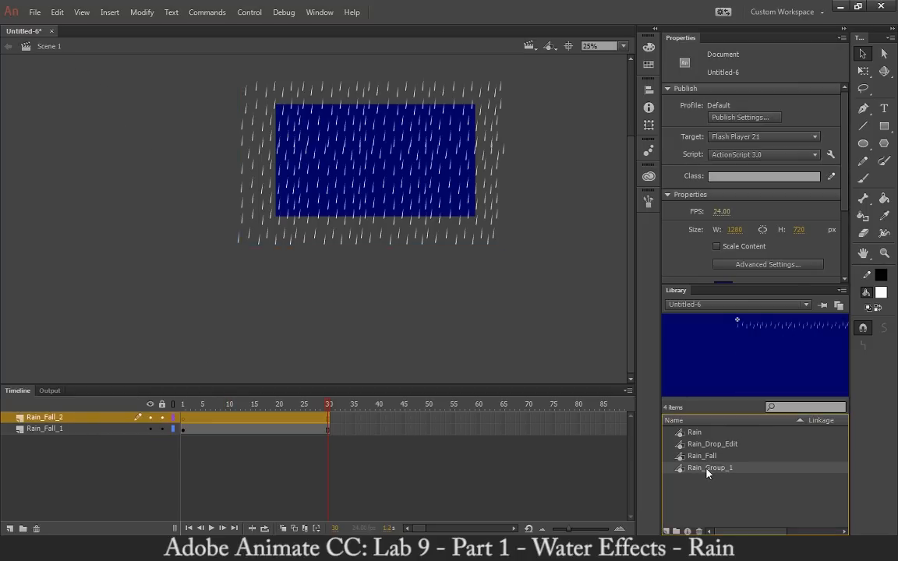
{"action": "left_click", "coordinate": [705, 458]}
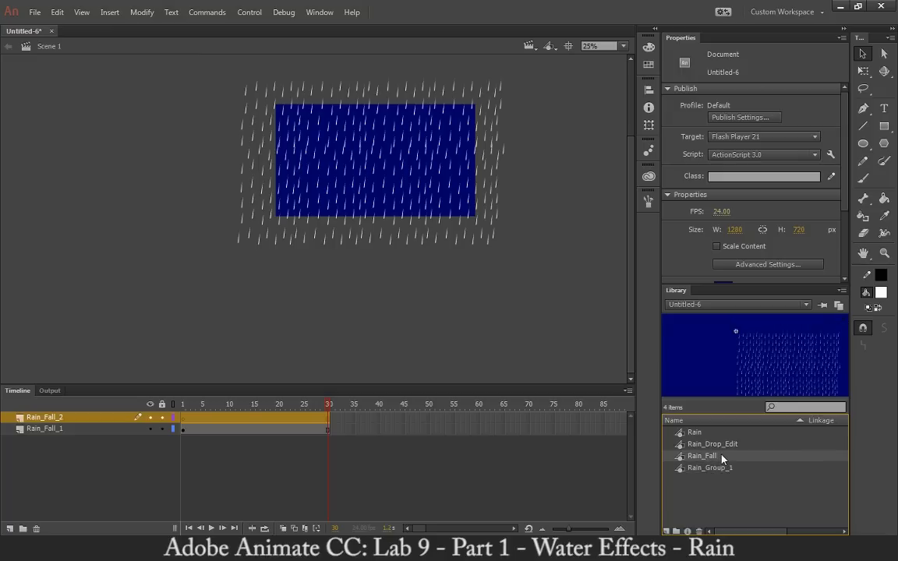
{"action": "left_click_drag", "start_coordinate": [723, 458], "coordinate": [362, 214]}
{"action": "left_click_drag", "start_coordinate": [317, 266], "coordinate": [393, 175]}
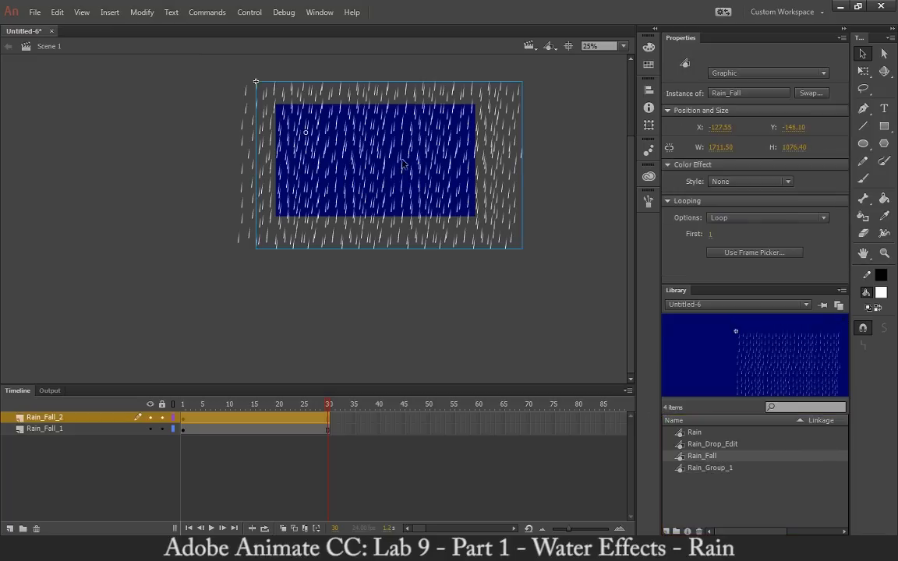
Step: Enlarge and rotate the Rain_Fall_2 instance counterclockwise, reposition it over the stage at about X -572, Y -96, and preview the movie
{"action": "left_click", "coordinate": [864, 72]}
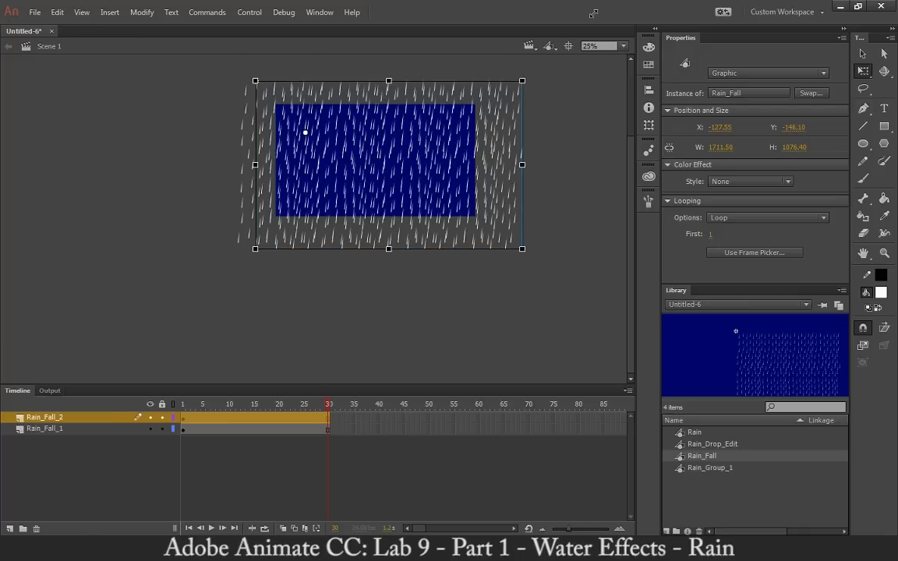
{"action": "left_click_drag", "start_coordinate": [522, 81], "coordinate": [593, 14]}
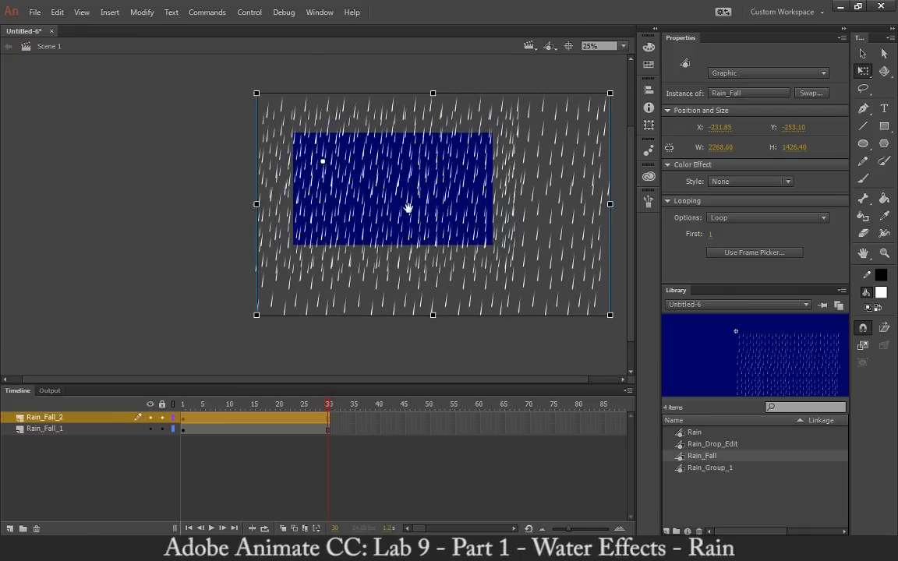
{"action": "left_click", "coordinate": [244, 114]}
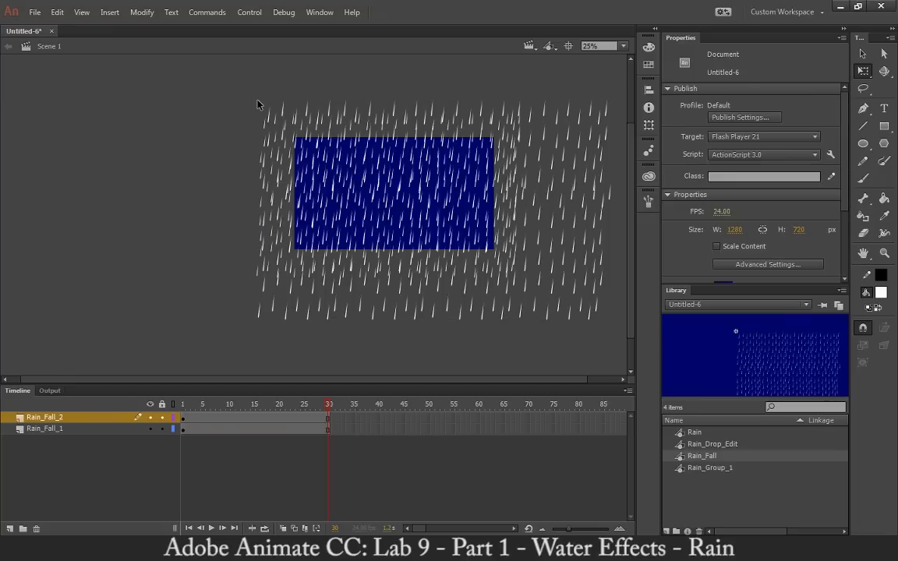
{"action": "left_click", "coordinate": [258, 100]}
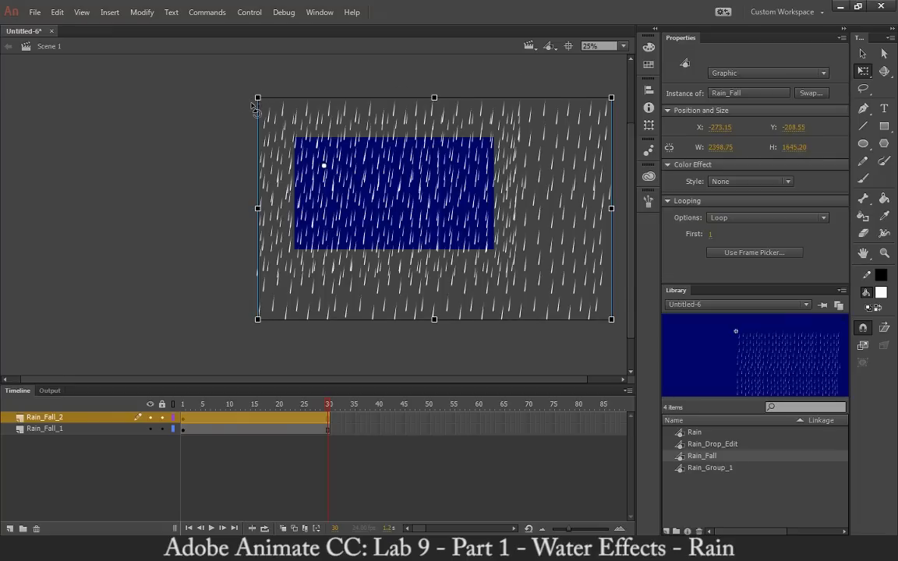
{"action": "left_click_drag", "start_coordinate": [258, 100], "coordinate": [256, 122]}
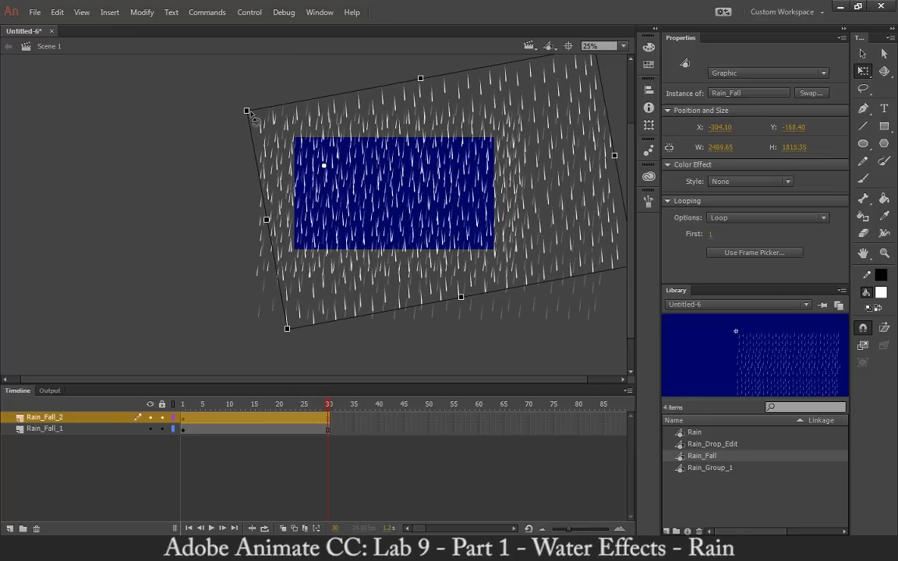
{"action": "left_click_drag", "start_coordinate": [577, 152], "coordinate": [537, 161]}
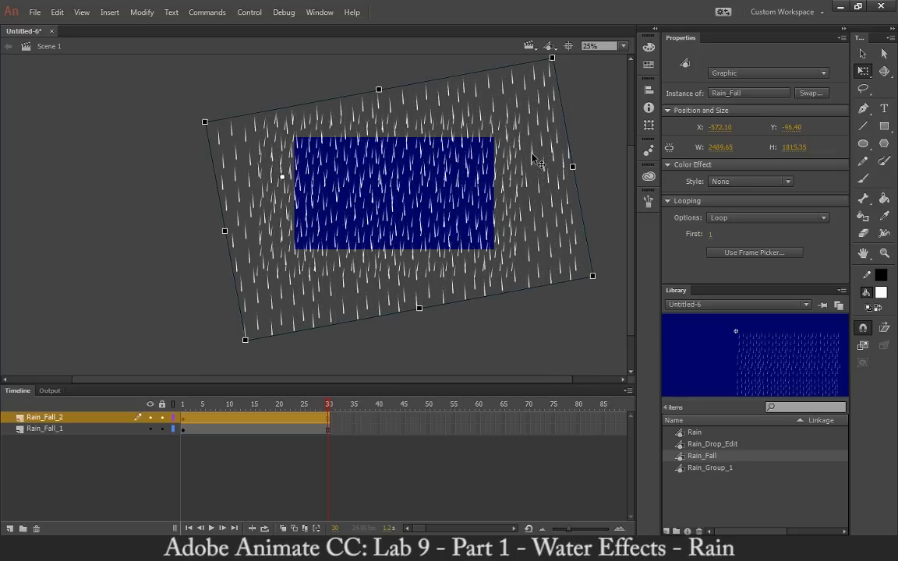
{"action": "key", "text": "ctrl+Return"}
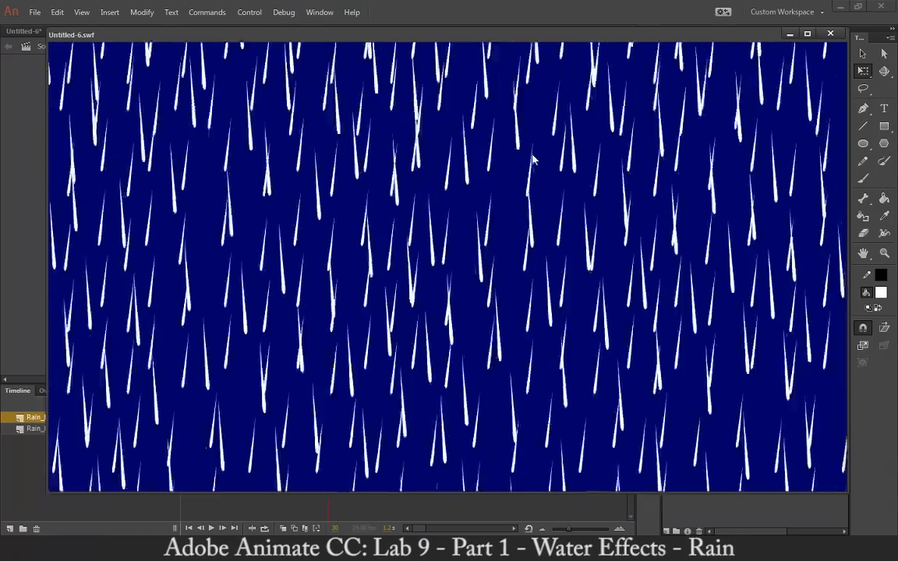
{"action": "left_click", "coordinate": [830, 34]}
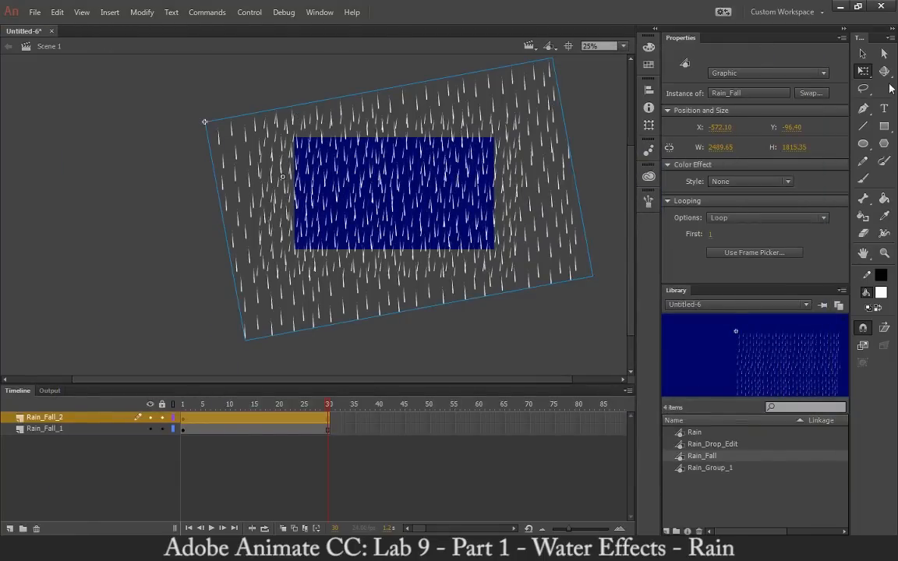
Step: Rotate the Rain_Fall_2 instance back to nearly upright, enlarge it to about 3971 by 2539 px, and preview the movie
{"action": "left_click", "coordinate": [863, 55]}
{"action": "key", "text": "q"}
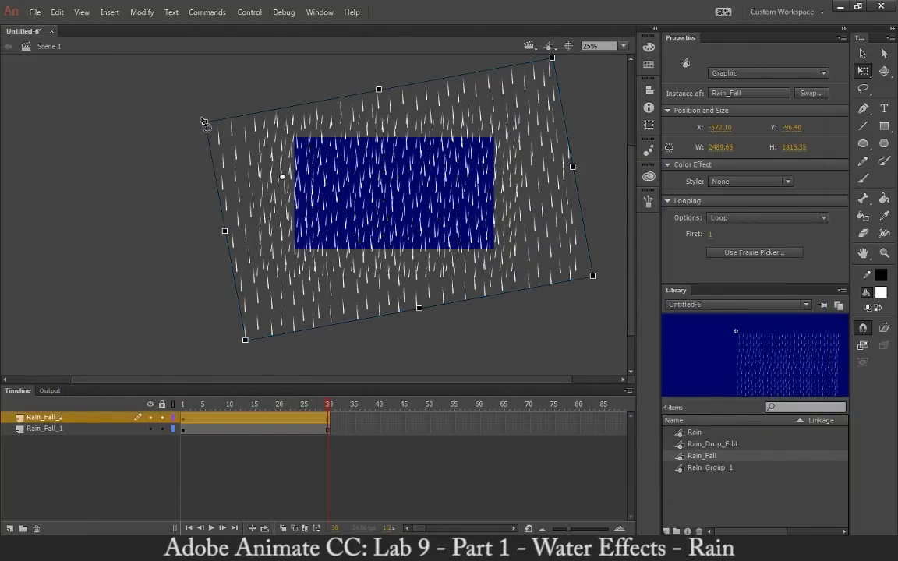
{"action": "left_click_drag", "start_coordinate": [210, 125], "coordinate": [218, 130]}
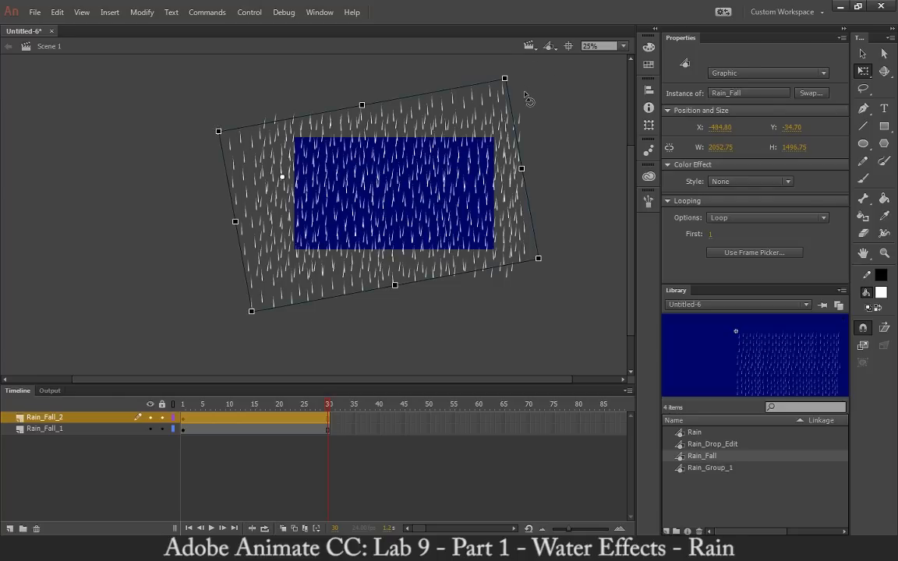
{"action": "left_click_drag", "start_coordinate": [520, 84], "coordinate": [535, 119]}
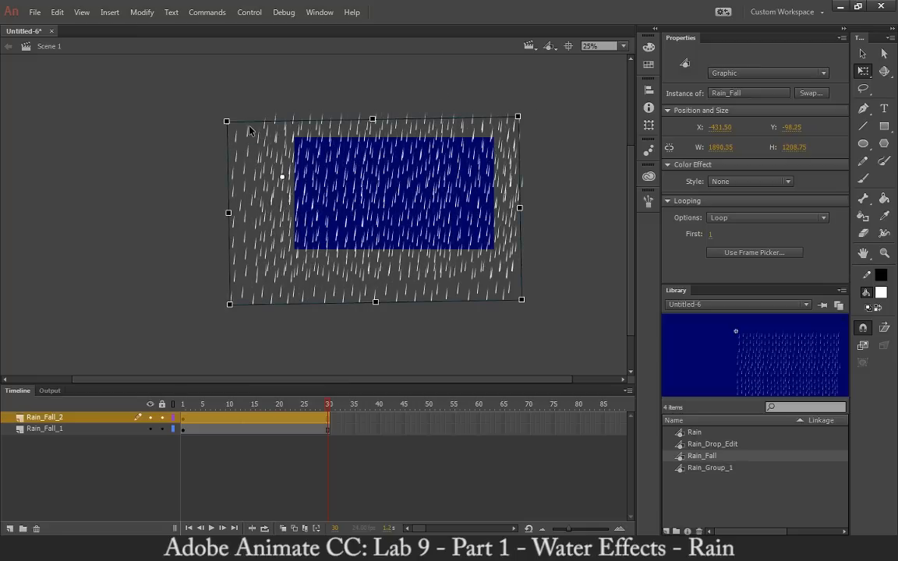
{"action": "left_click_drag", "start_coordinate": [235, 134], "coordinate": [164, 50]}
{"action": "key", "text": "ctrl+Return"}
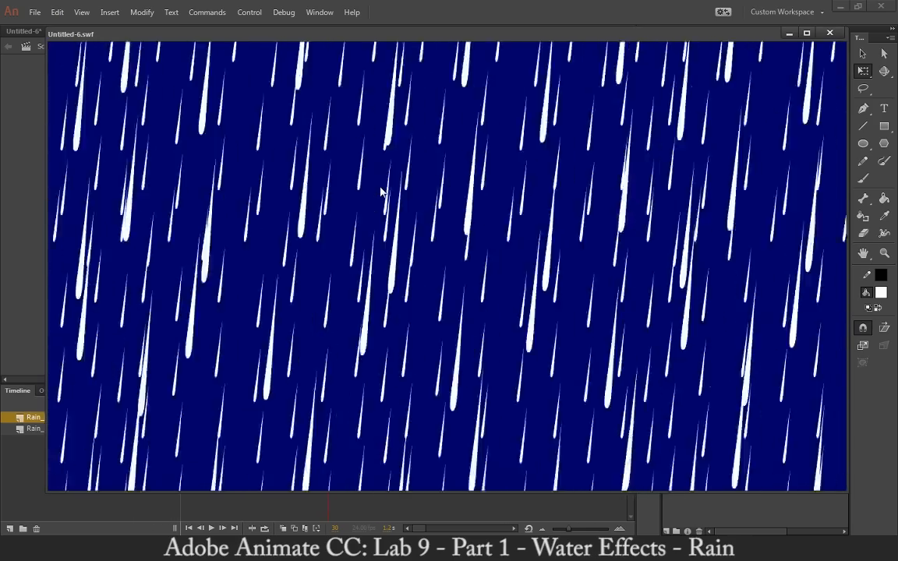
{"action": "left_click", "coordinate": [829, 34]}
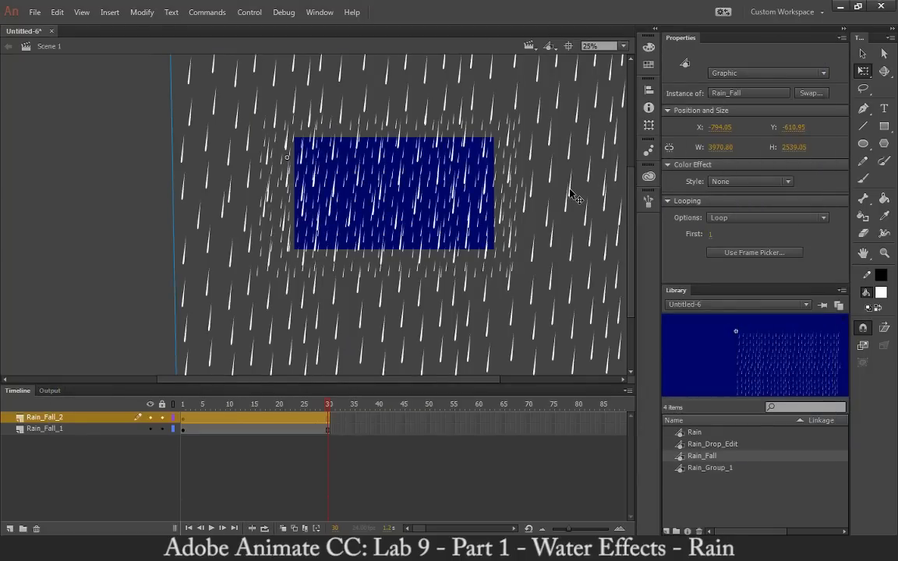
Step: Set the Rain_Fall_2 instance's loop to start at frame 3 and preview the offset rain
{"action": "left_click", "coordinate": [711, 234]}
{"action": "type", "text": "10"}
{"action": "key", "text": "Return"}
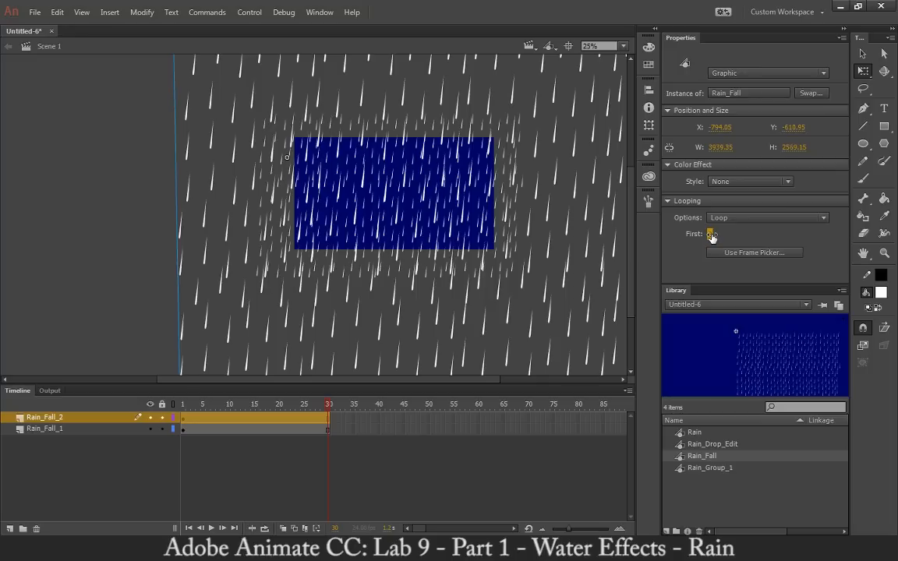
{"action": "key", "text": "ctrl+Return"}
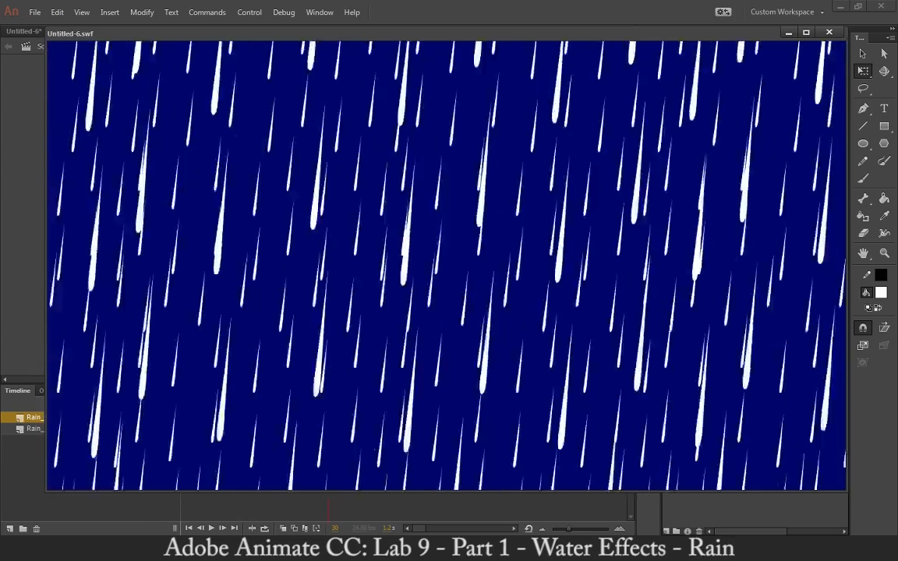
{"action": "left_click", "coordinate": [829, 33]}
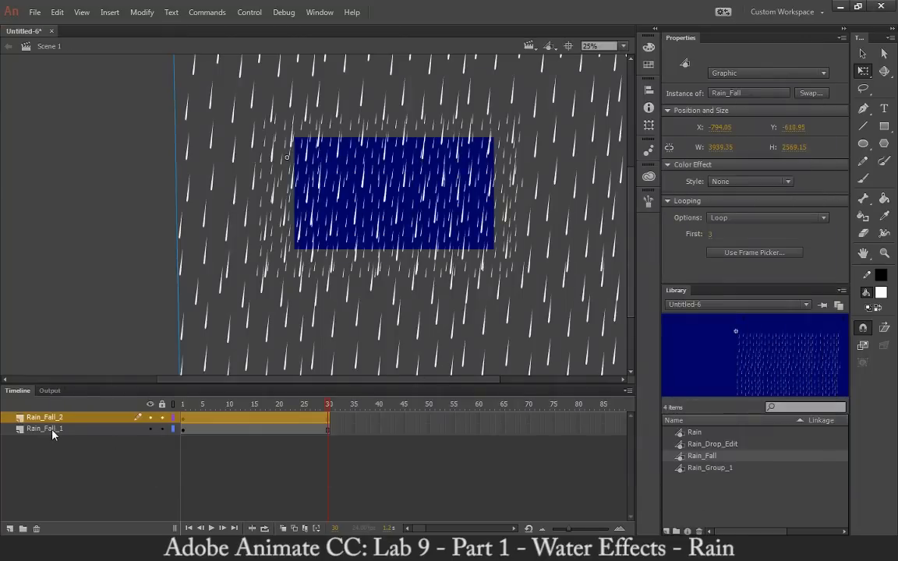
Step: Add a new layer between Rain_Fall_1 and Rain_Fall_2 and name it Building
{"action": "left_click", "coordinate": [36, 429]}
{"action": "left_click", "coordinate": [10, 529]}
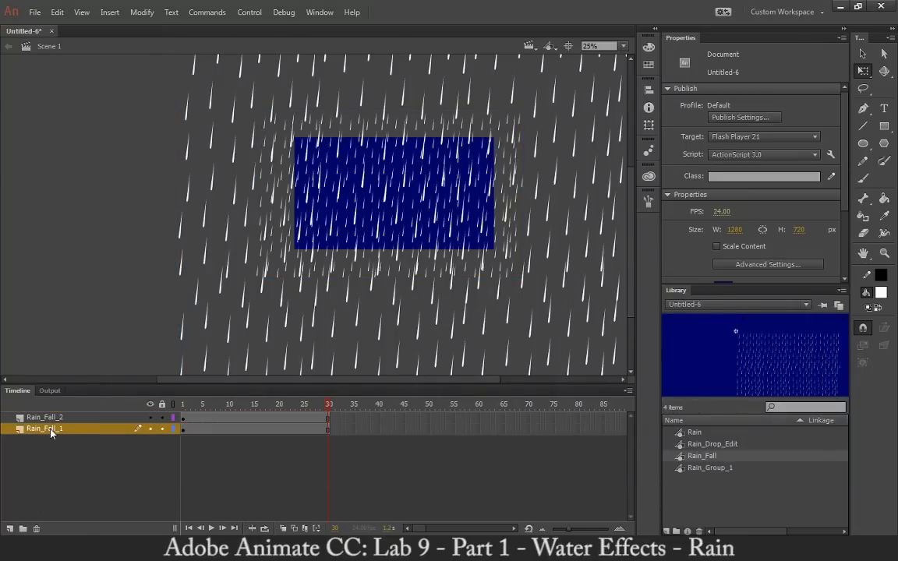
{"action": "left_click", "coordinate": [10, 529]}
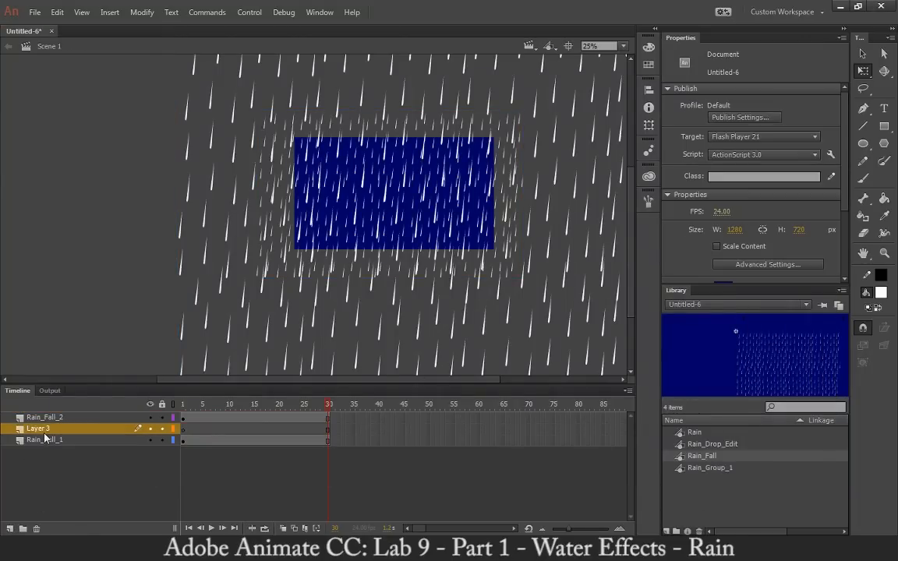
{"action": "double_click", "coordinate": [40, 428]}
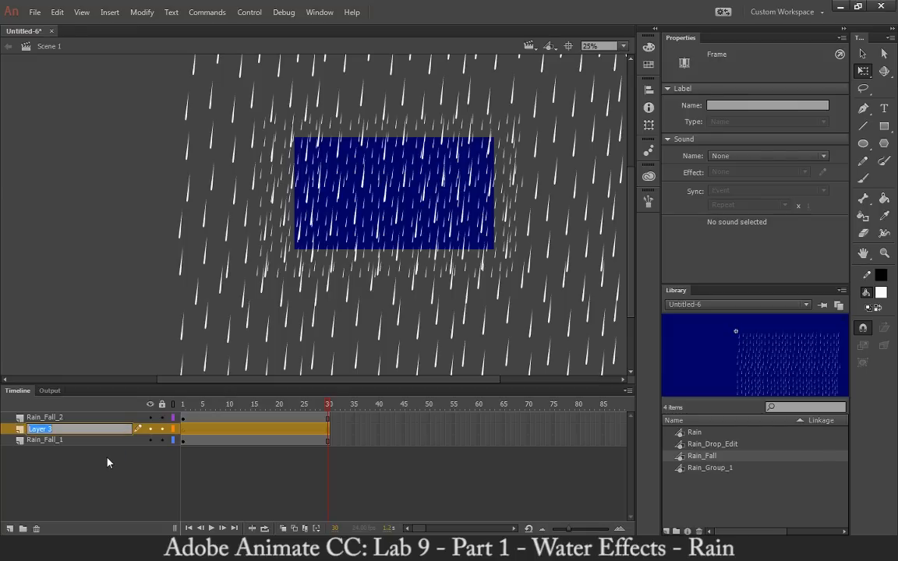
{"action": "type", "text": "Building"}
{"action": "key", "text": "Return"}
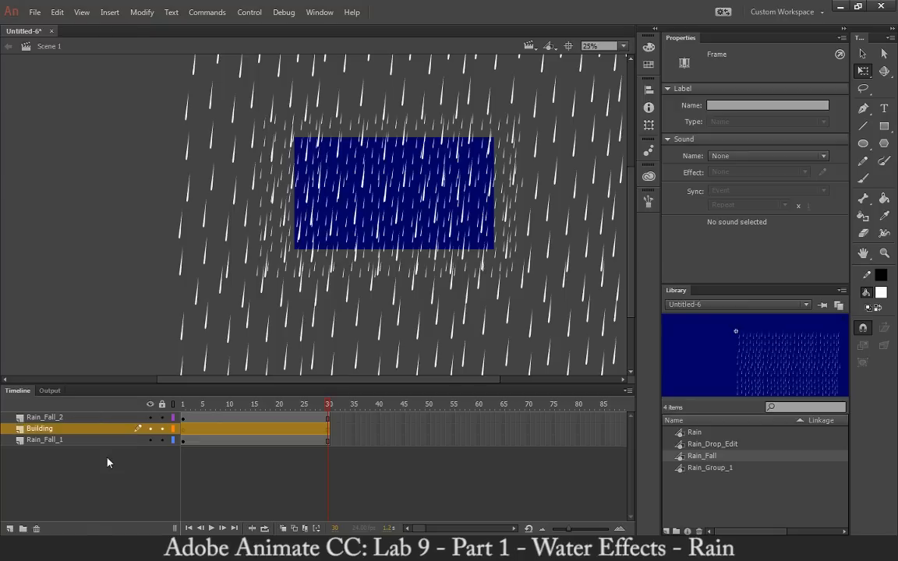
Step: Try a dark gray building rectangle at the stage's lower right corner on the Building layer, and undo it
{"action": "key", "text": "r"}
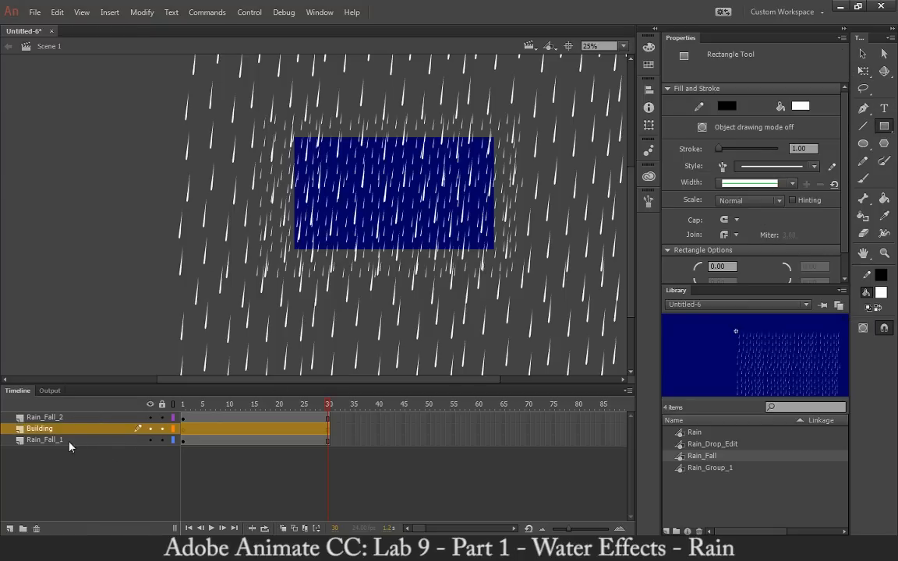
{"action": "left_click", "coordinate": [149, 418]}
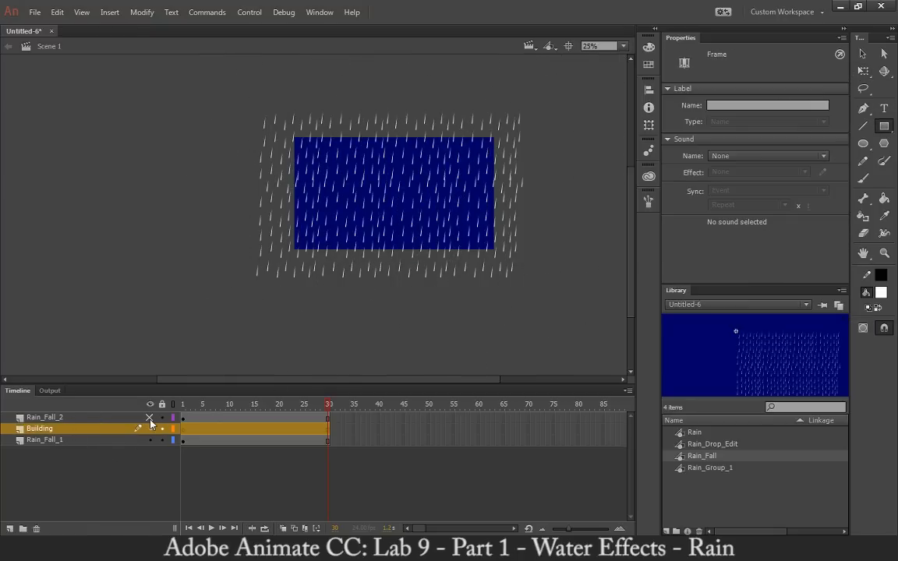
{"action": "left_click", "coordinate": [150, 419]}
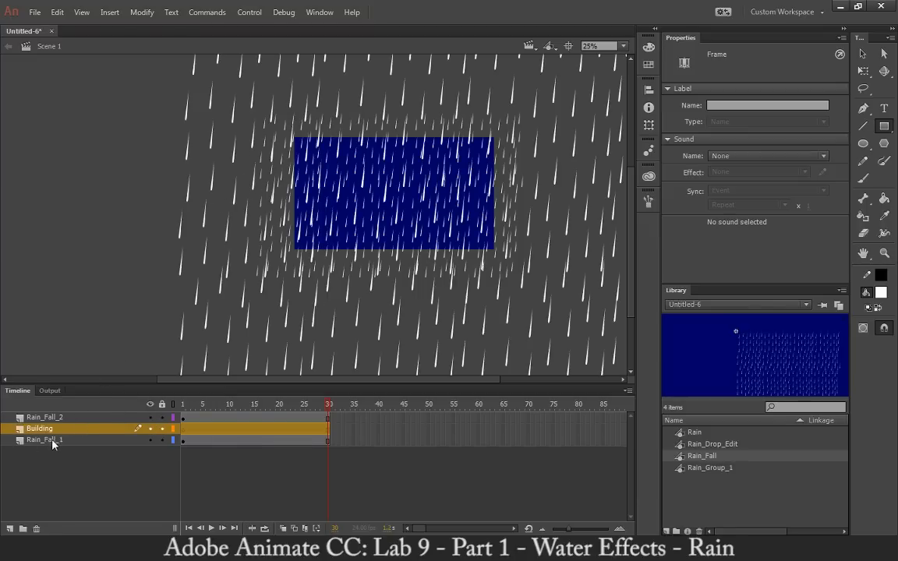
{"action": "left_click", "coordinate": [878, 296]}
{"action": "left_click", "coordinate": [701, 345]}
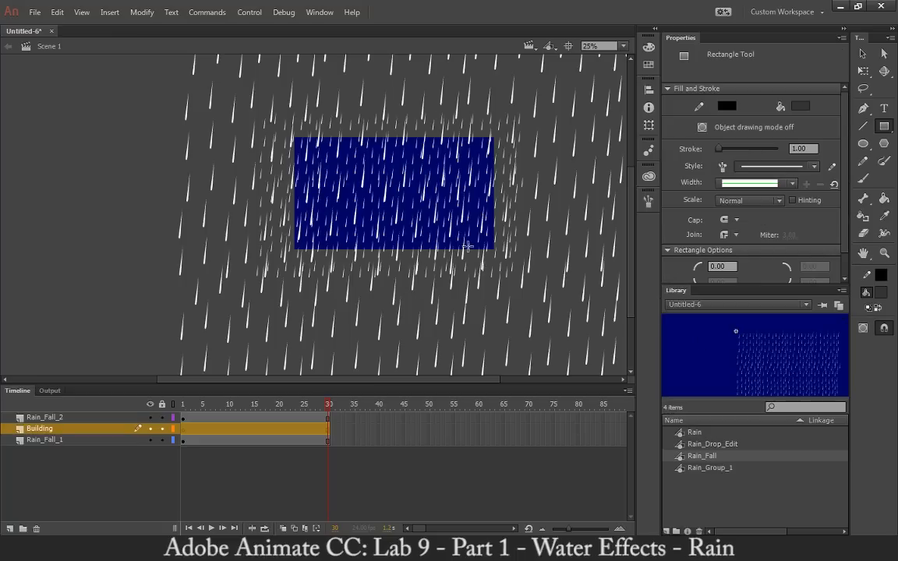
{"action": "left_click_drag", "start_coordinate": [460, 199], "coordinate": [491, 273]}
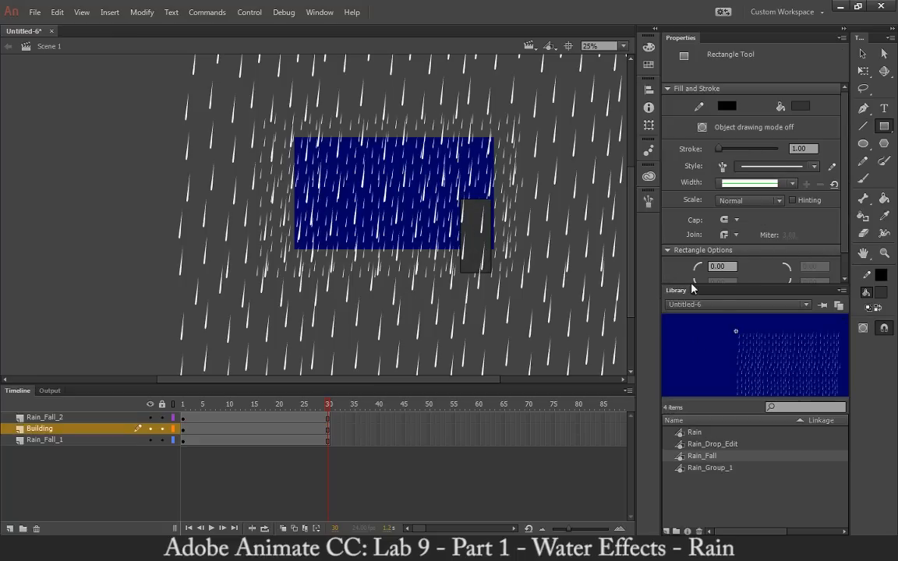
{"action": "key", "text": "ctrl+z"}
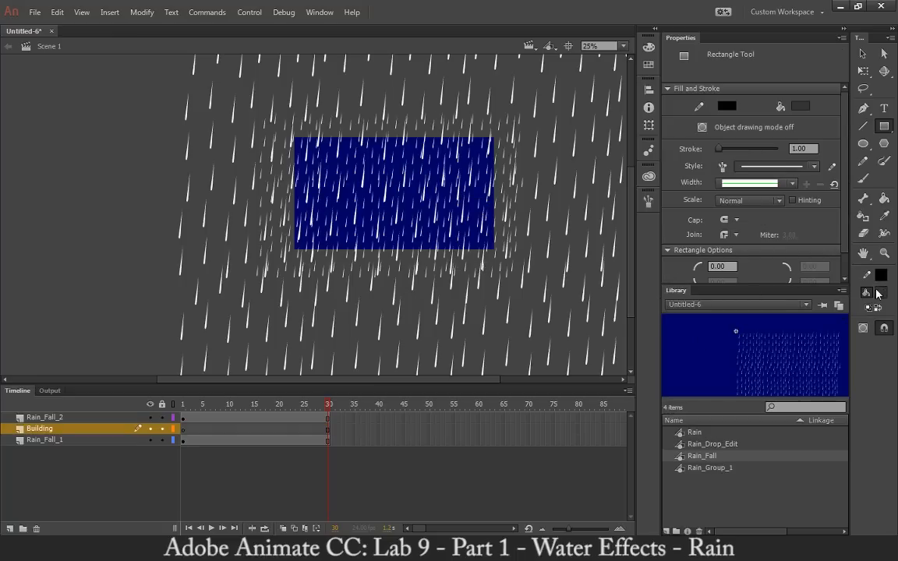
Step: Draw a skyline of black rectangles with varied heights across the lower stage on the Building layer, and preview the movie
{"action": "left_click", "coordinate": [878, 294]}
{"action": "left_click", "coordinate": [684, 326]}
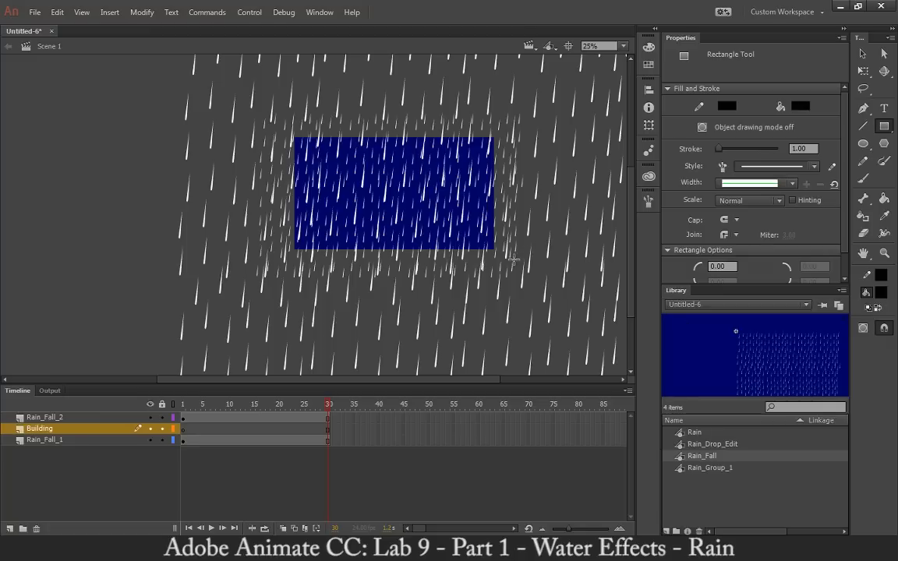
{"action": "mouse_move", "coordinate": [496, 261]}
{"action": "left_mouse_down"}
{"action": "mouse_move", "coordinate": [469, 201]}
{"action": "mouse_move", "coordinate": [470, 257]}
{"action": "mouse_move", "coordinate": [423, 198]}
{"action": "mouse_move", "coordinate": [425, 262]}
{"action": "left_mouse_up"}
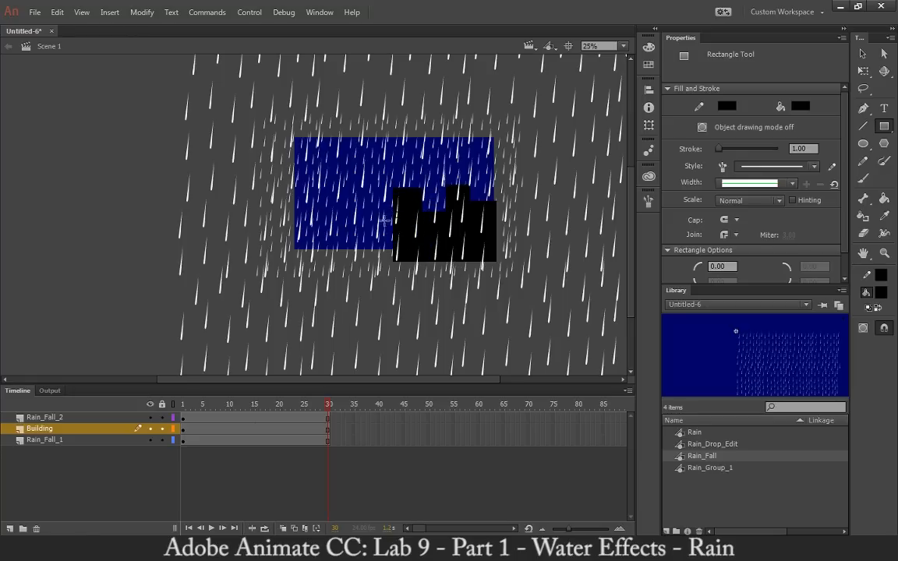
{"action": "left_click_drag", "start_coordinate": [392, 211], "coordinate": [330, 251]}
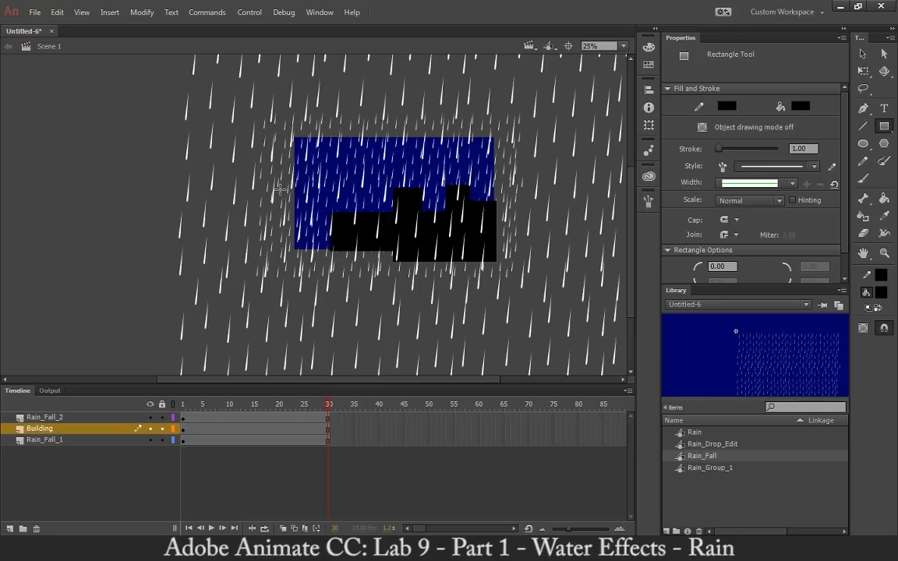
{"action": "left_click_drag", "start_coordinate": [279, 183], "coordinate": [334, 250]}
{"action": "key", "text": "ctrl+Return"}
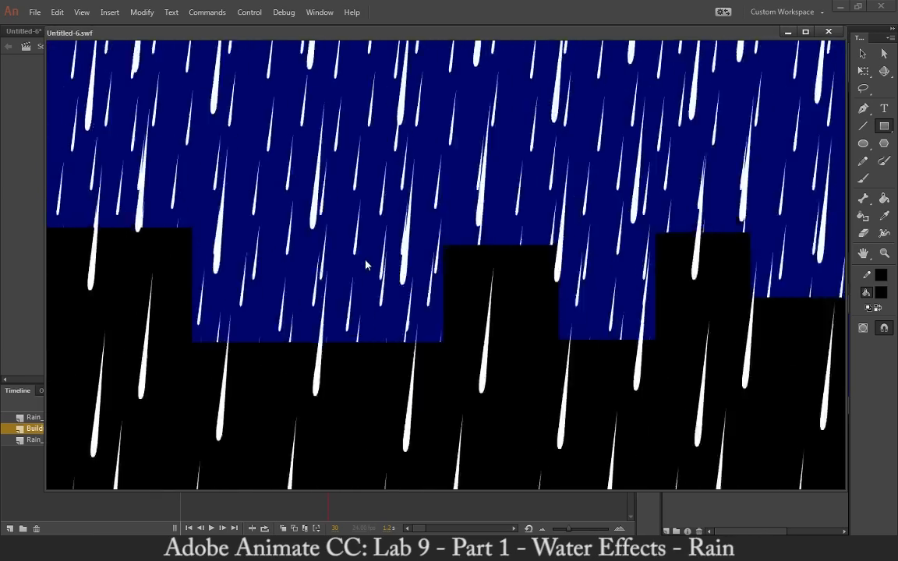
{"action": "left_click", "coordinate": [827, 31]}
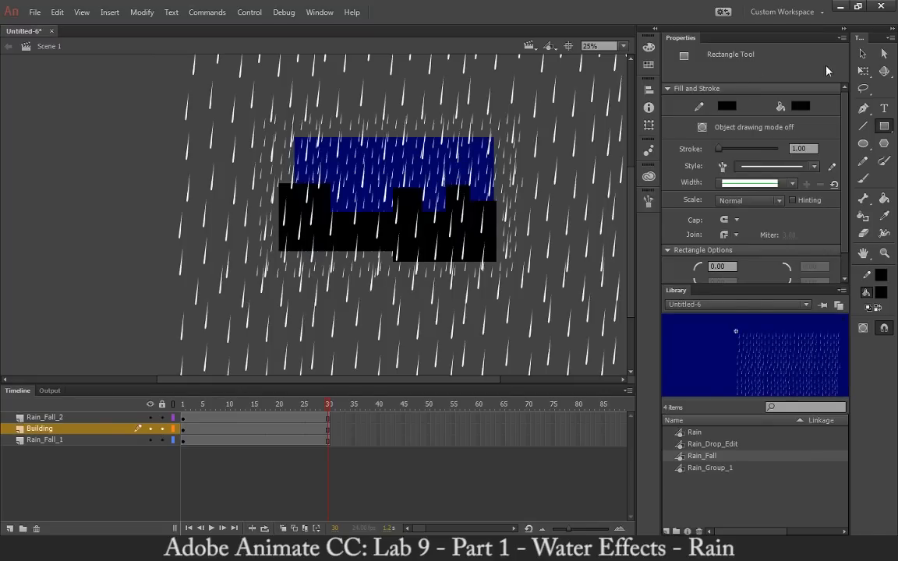
Step: Review the Rain, Rain_Drop_Edit and Rain_Fall symbols from the library, and return to the main scene
{"action": "key", "text": "v"}
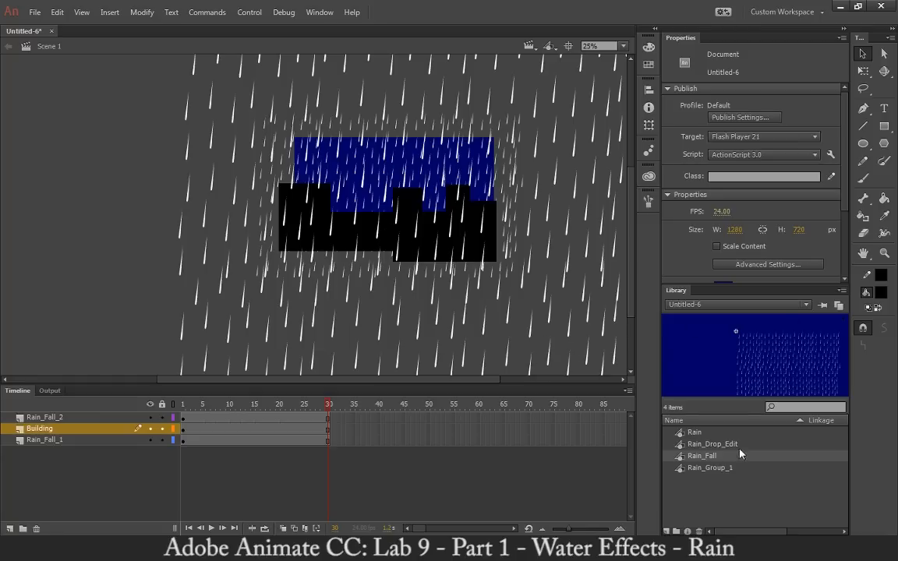
{"action": "left_click", "coordinate": [717, 433]}
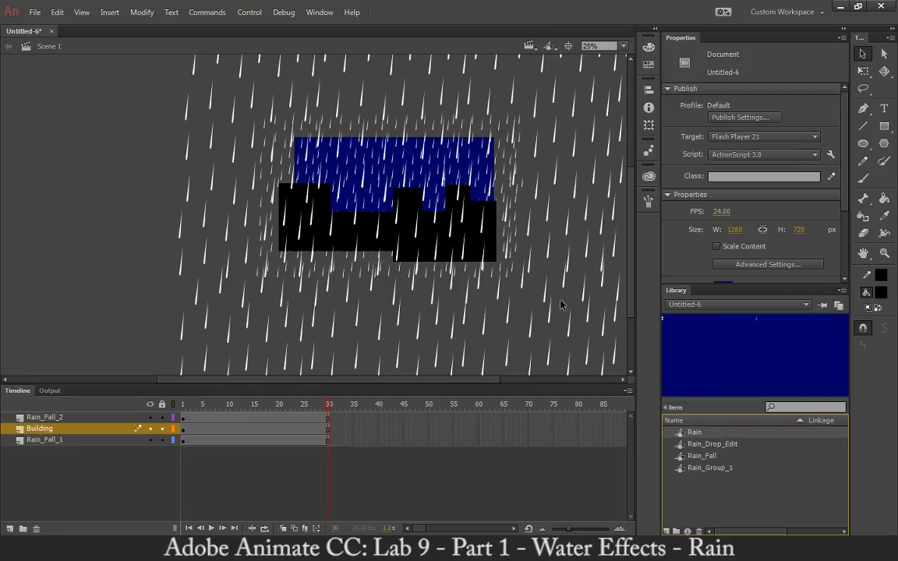
{"action": "double_click", "coordinate": [679, 438]}
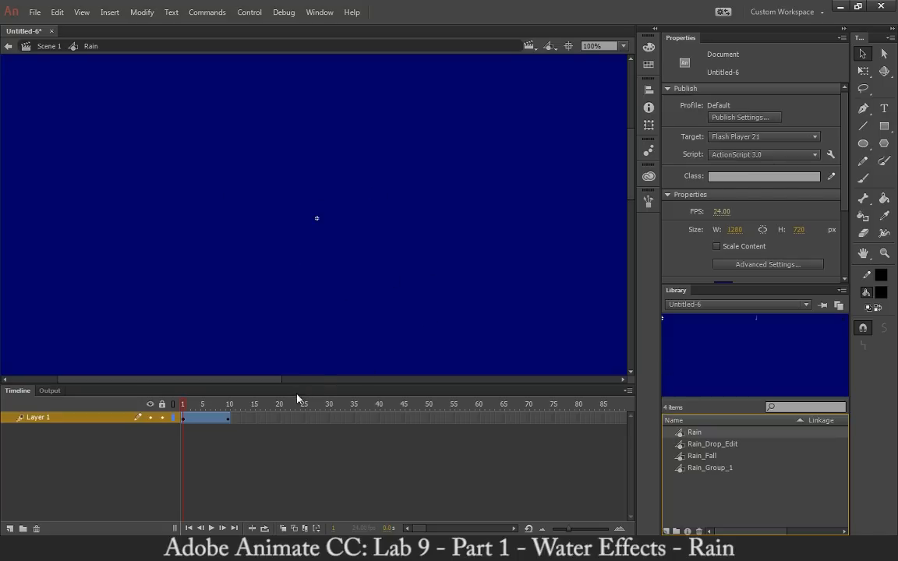
{"action": "key", "text": "ctrl+minus"}
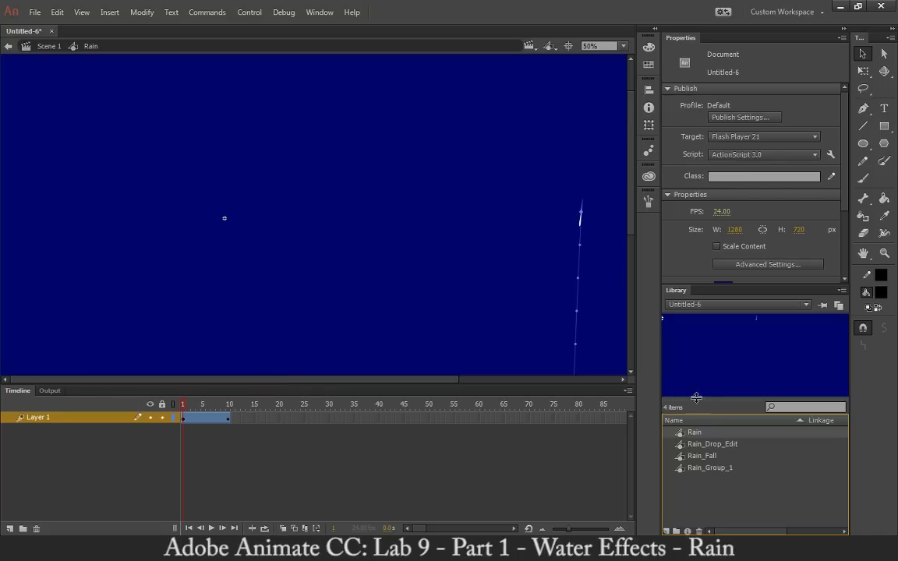
{"action": "double_click", "coordinate": [686, 444]}
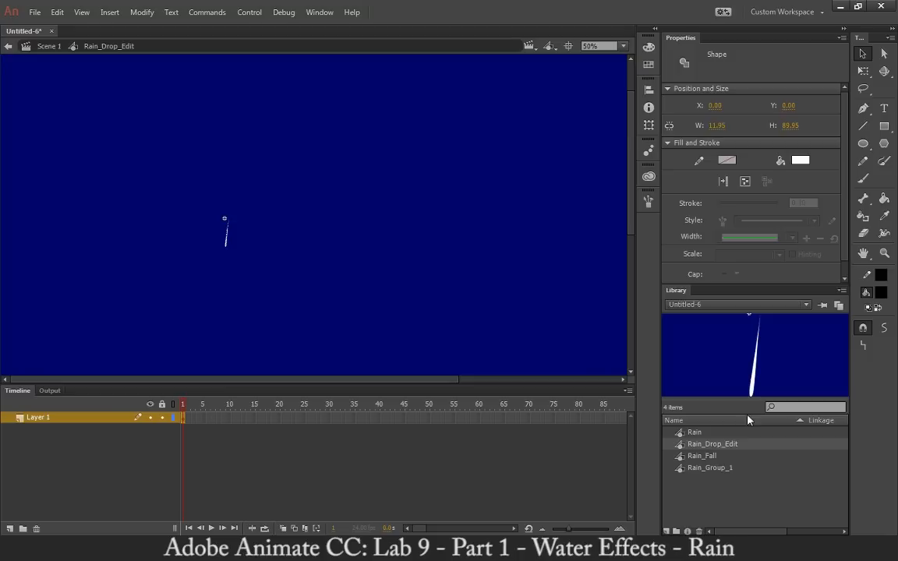
{"action": "double_click", "coordinate": [681, 457]}
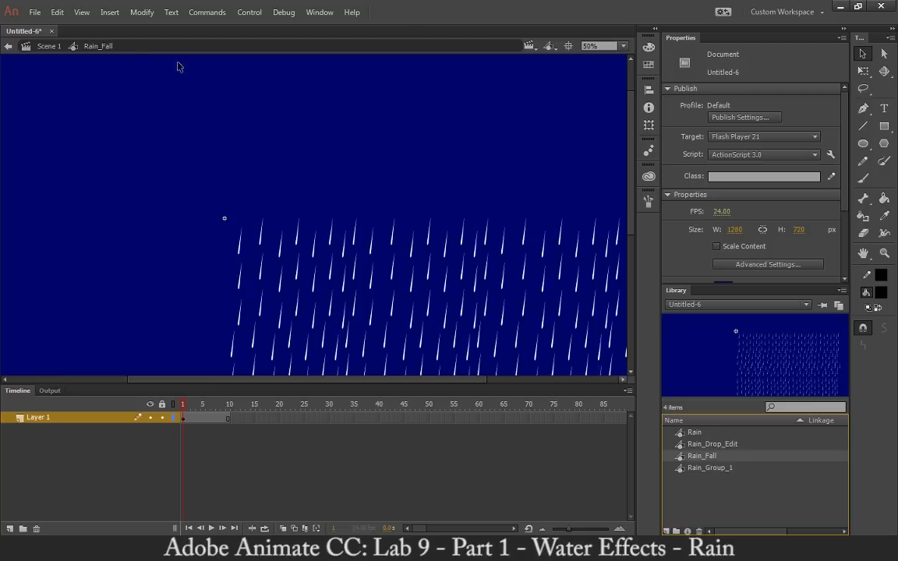
{"action": "left_click", "coordinate": [48, 46]}
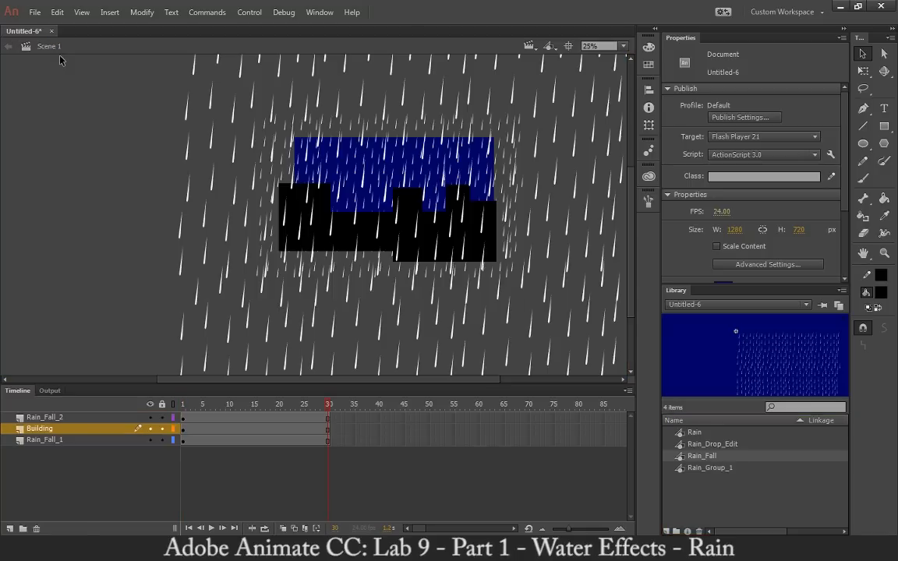
{"action": "key", "text": "ctrl+minus"}
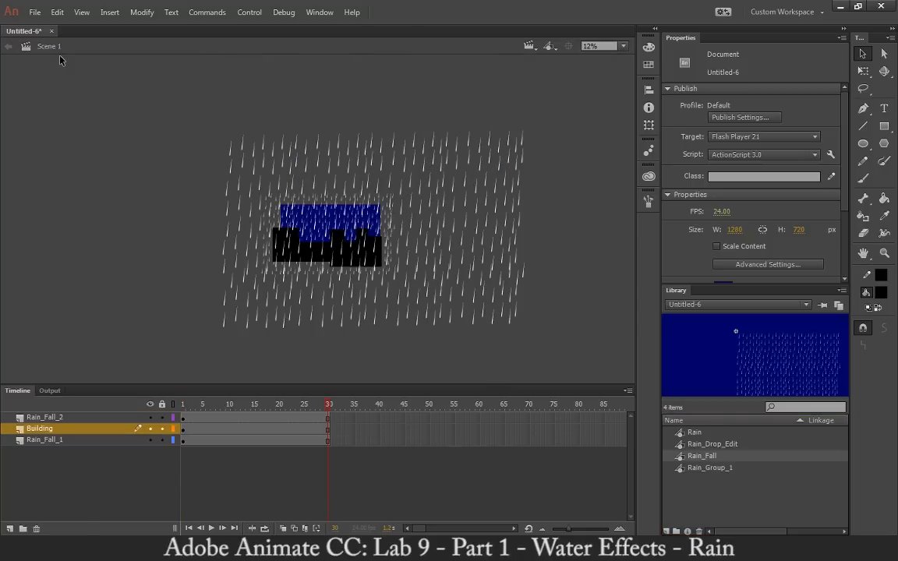